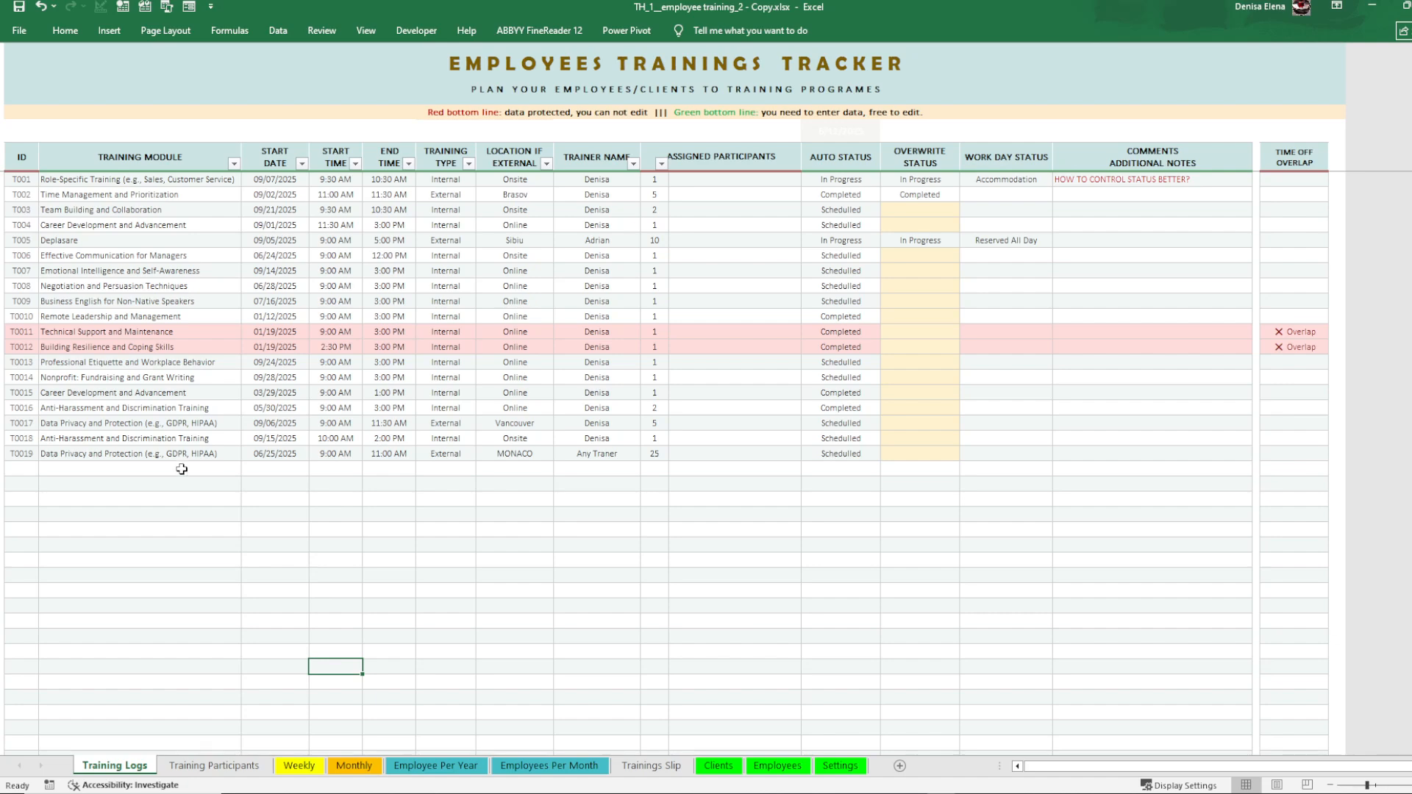
# Add a new training in the first empty log row by choosing the module Sales Techniques and Strategies
pyautogui.click(182, 470)
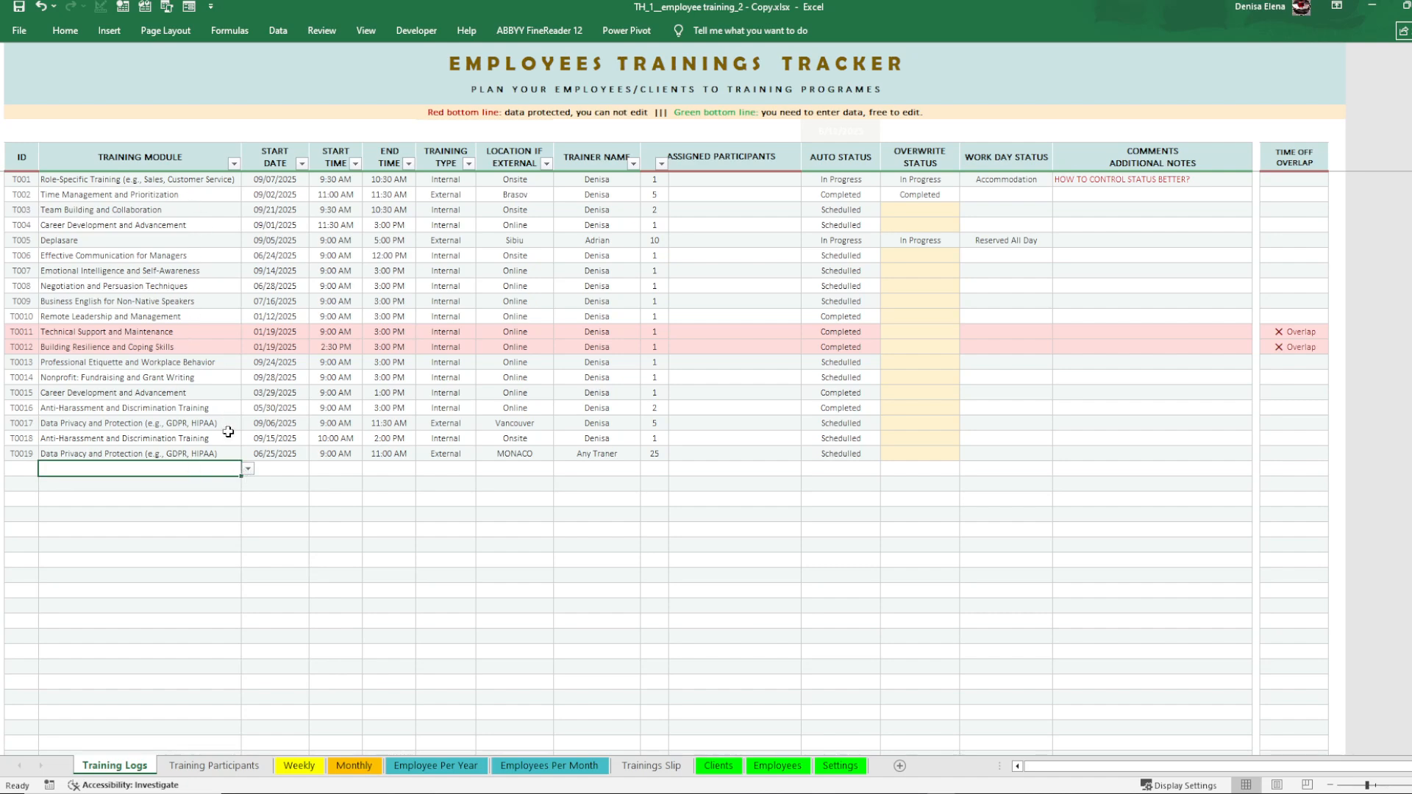
pyautogui.click(248, 469)
pyautogui.moveTo(249, 495); pyautogui.dragTo(249, 502)
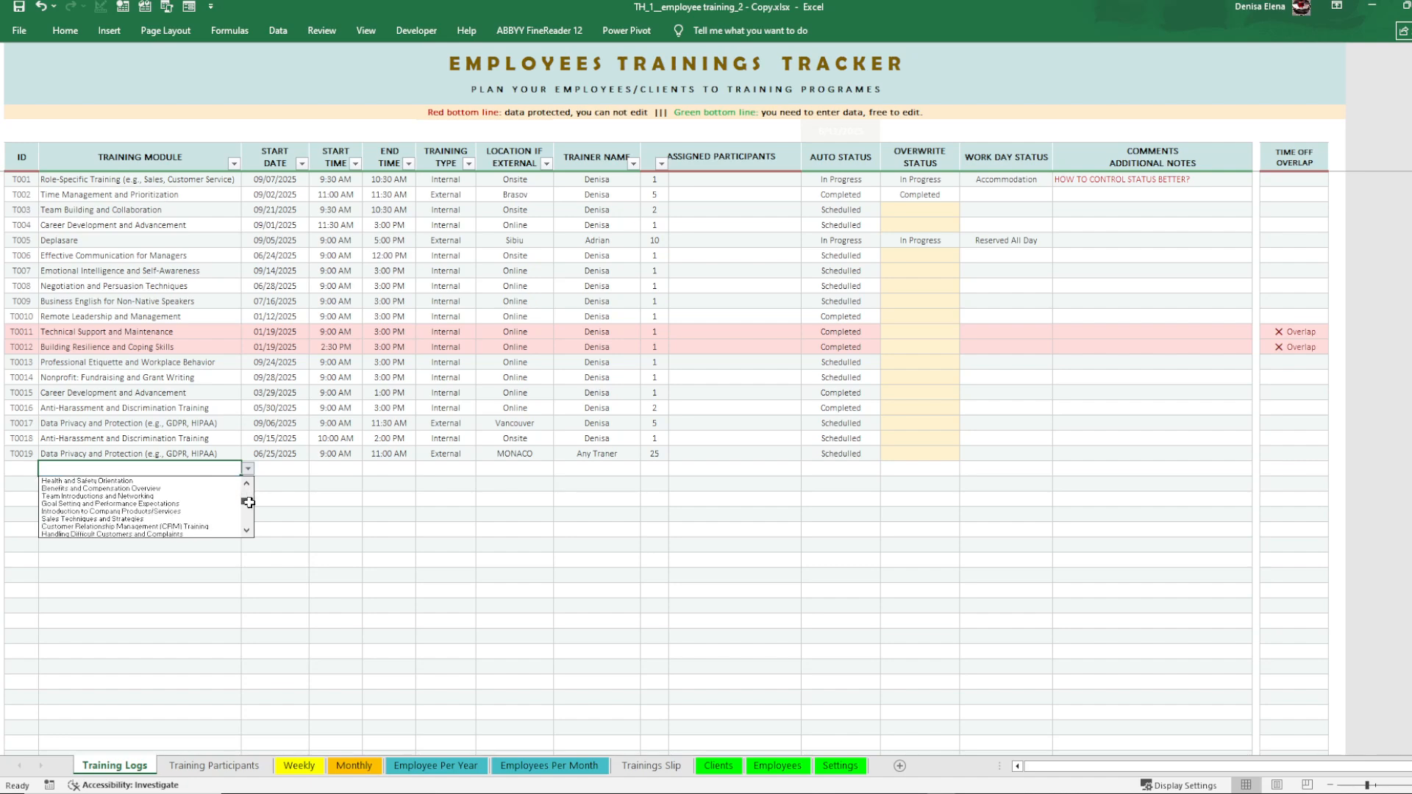
pyautogui.click(166, 517)
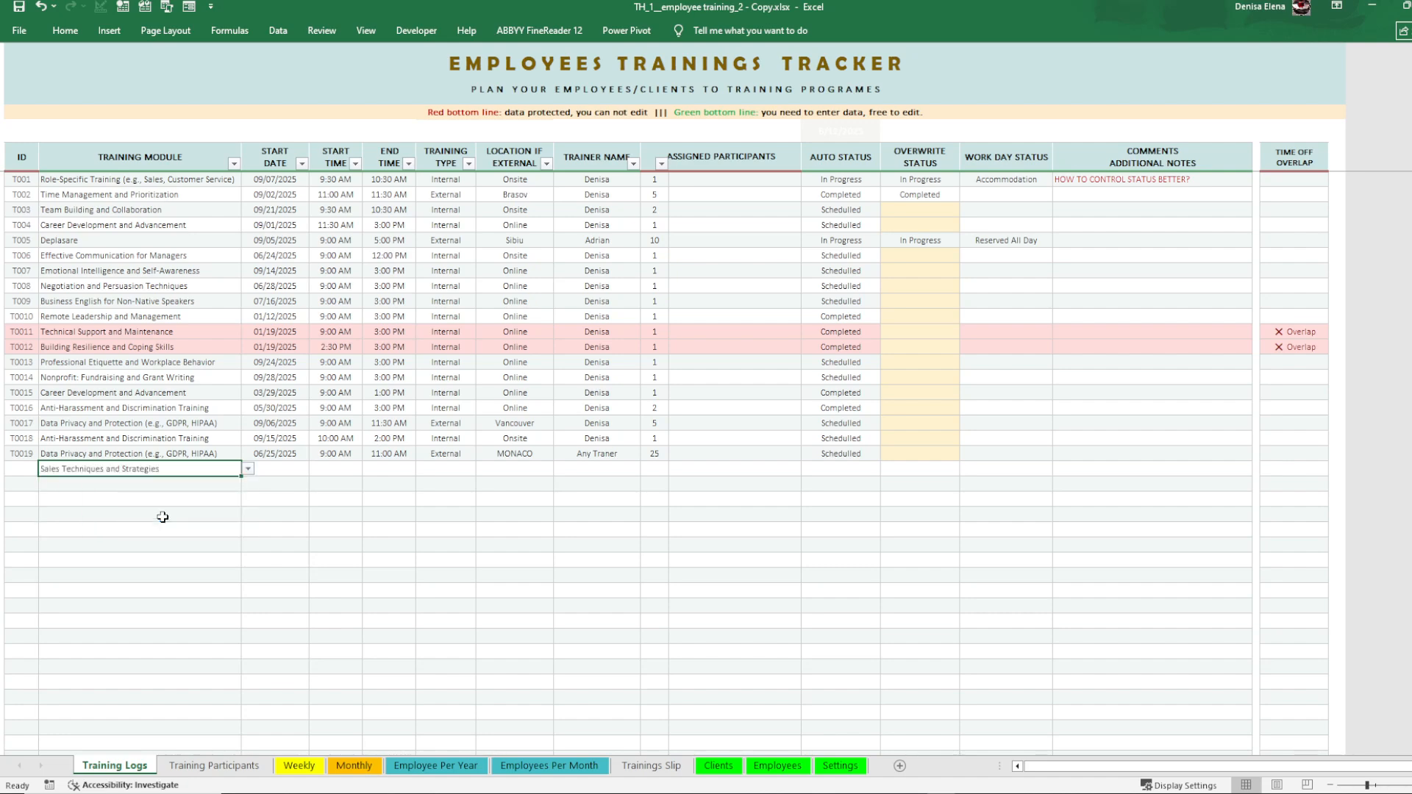
pyautogui.click(168, 514)
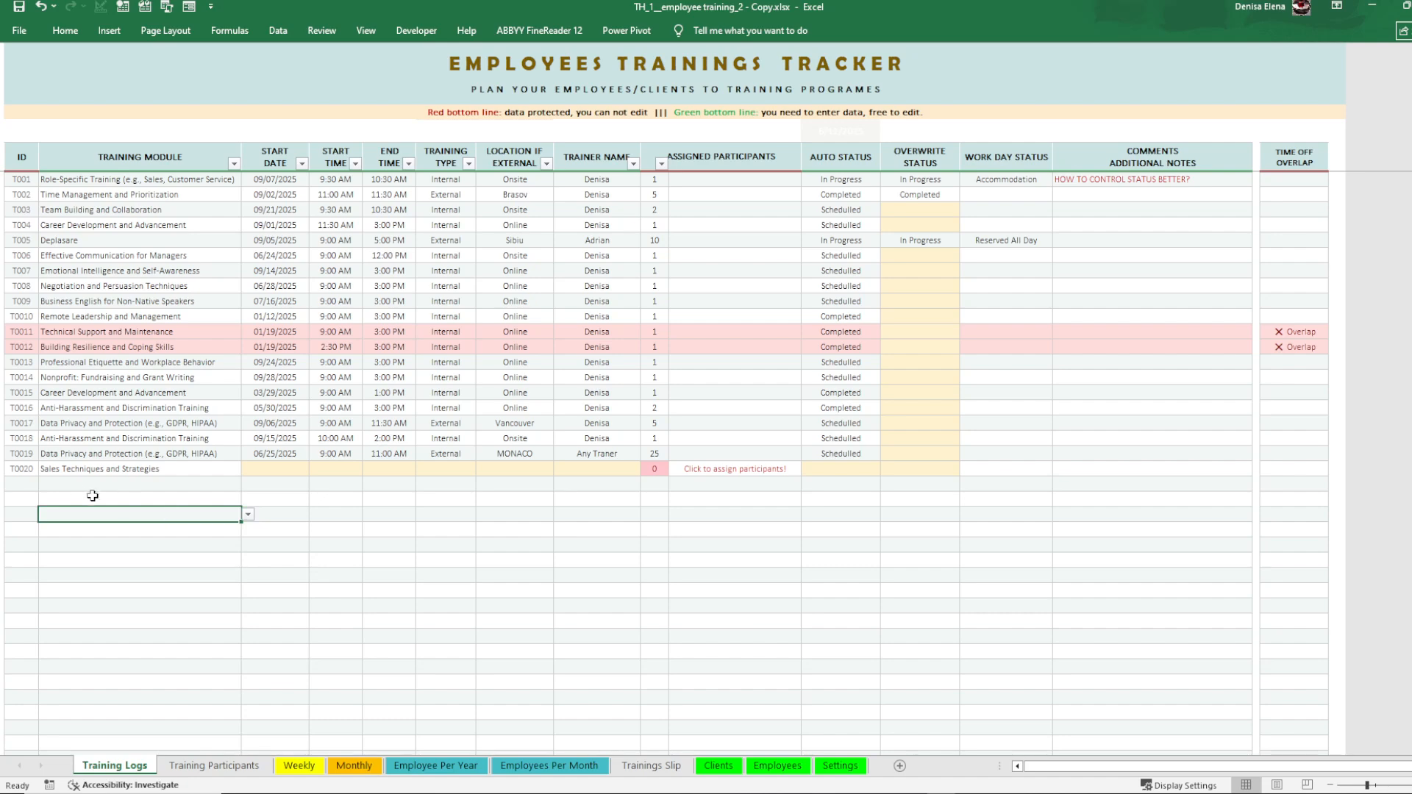
# Examine the ID and the highlighted cells still to be filled in on the new Sales Techniques and Strategies row
pyautogui.click(34, 473)
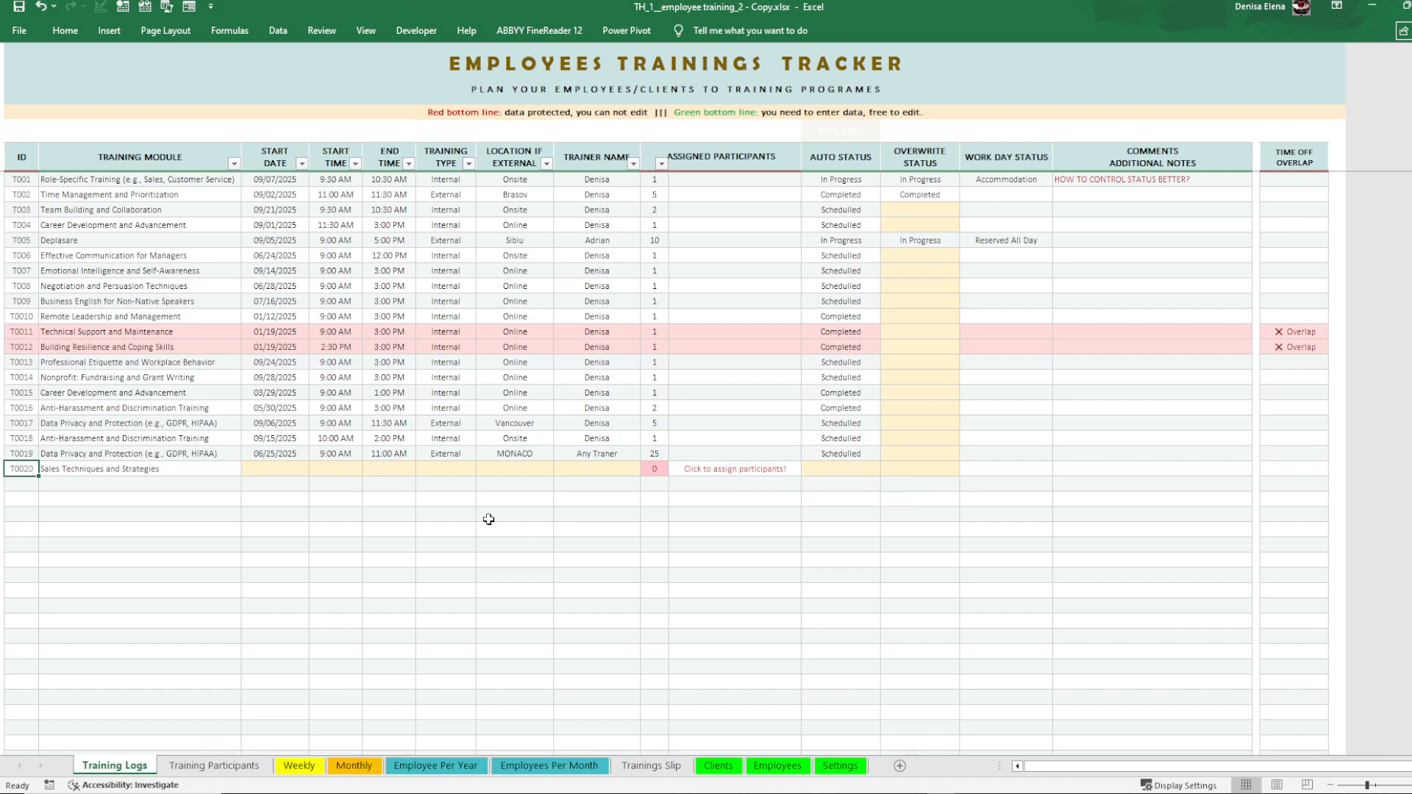
pyautogui.moveTo(284, 473); pyautogui.dragTo(566, 474)
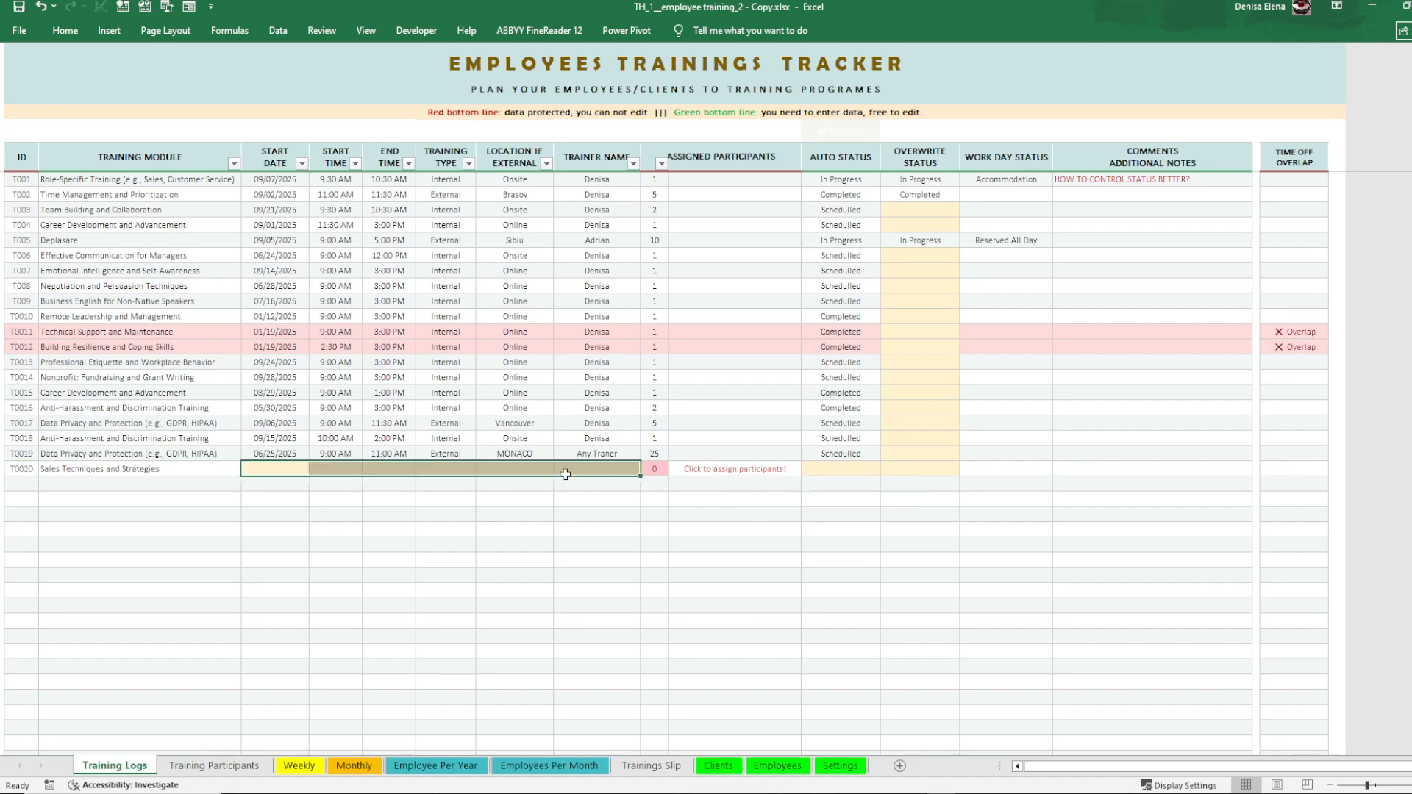
pyautogui.moveTo(845, 472); pyautogui.dragTo(921, 465)
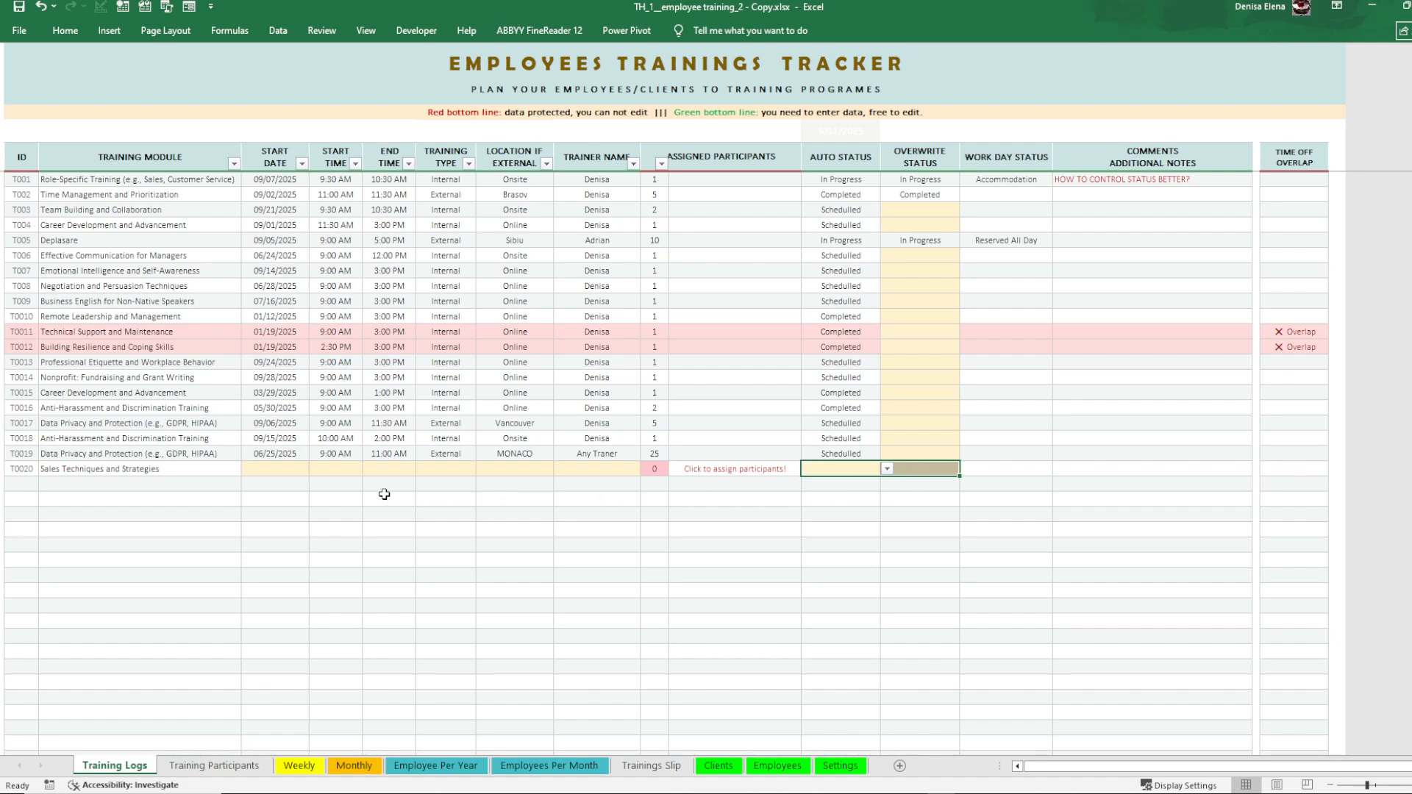
pyautogui.click(305, 470)
pyautogui.click(401, 470)
pyautogui.click(455, 470)
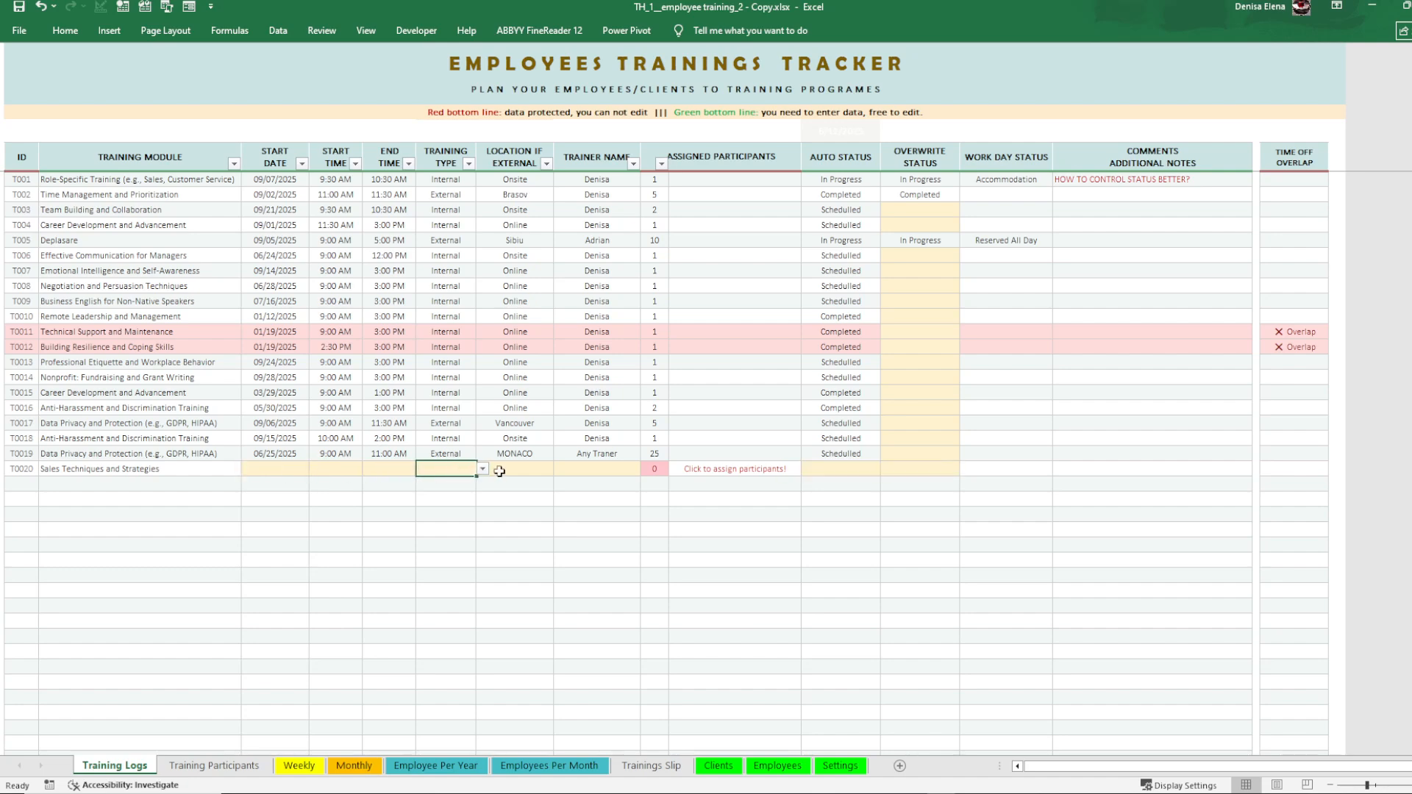
pyautogui.click(499, 471)
pyautogui.click(606, 470)
pyautogui.click(819, 468)
pyautogui.click(910, 465)
# Set the start date of training T0020 to 06/20/2025
pyautogui.click(294, 471)
pyautogui.write('06/')
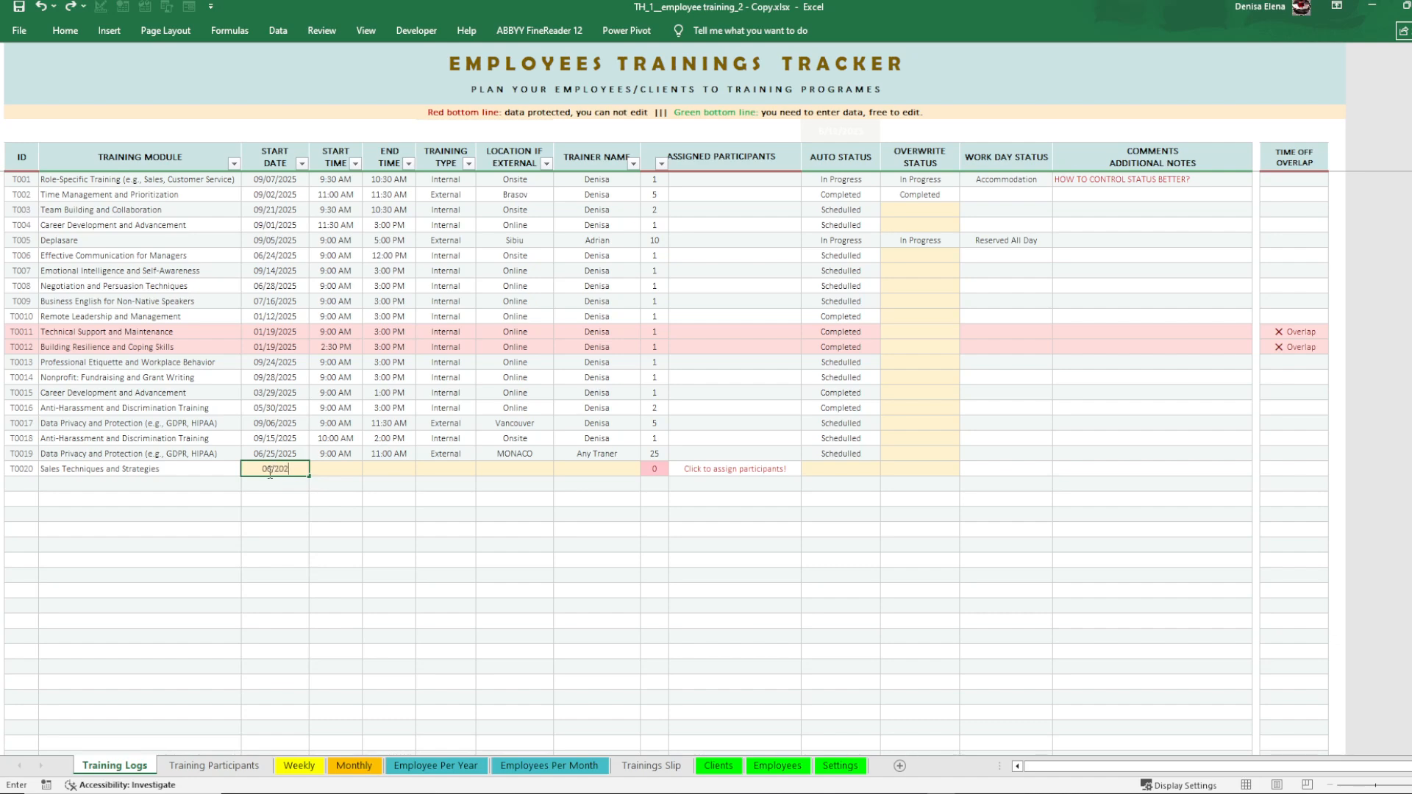
pyautogui.write('20/2025')
pyautogui.click(322, 479)
# Set the start time of training T0020 to 08:30 and its end time to 15:20
pyautogui.click(328, 469)
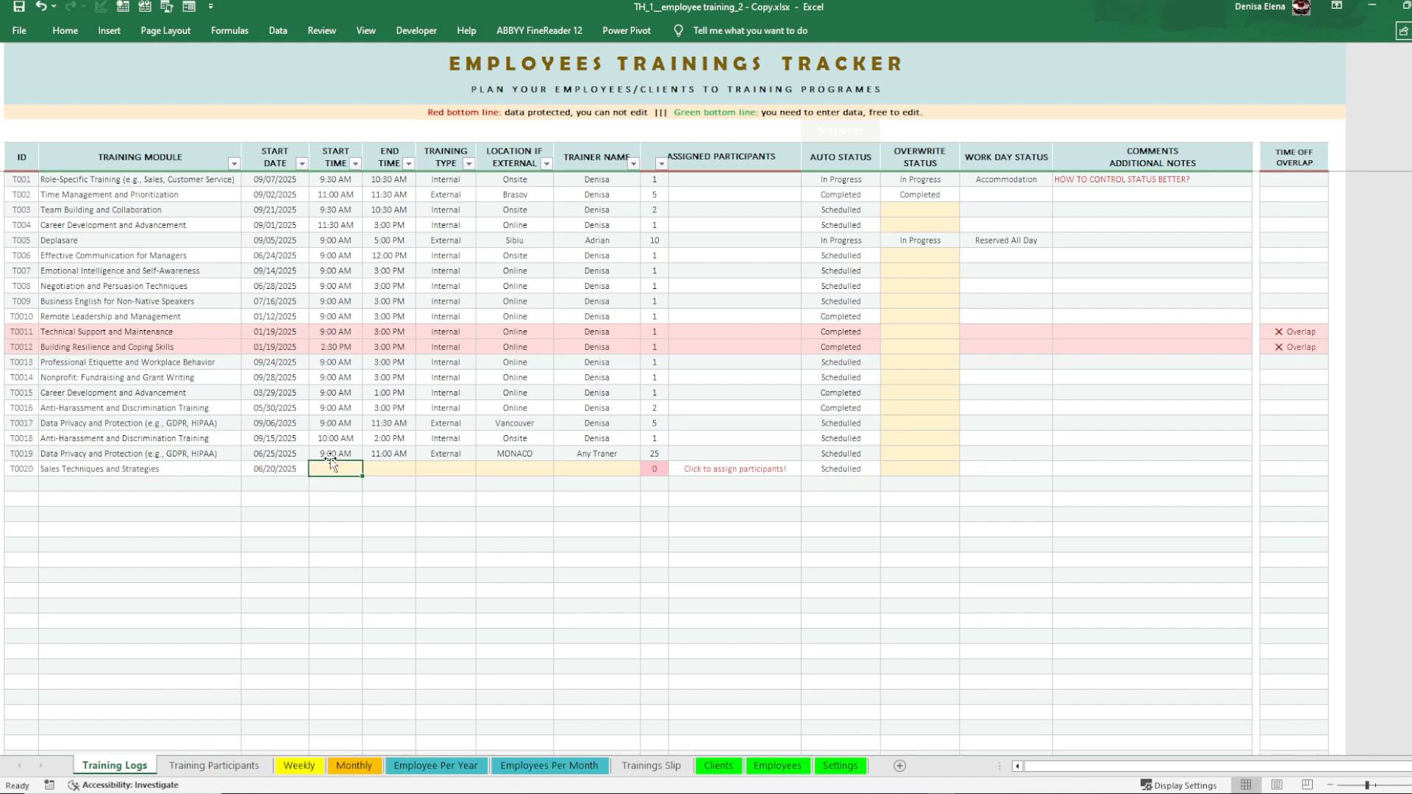
pyautogui.moveTo(383, 472); pyautogui.dragTo(359, 471)
pyautogui.click(344, 471)
pyautogui.write('08')
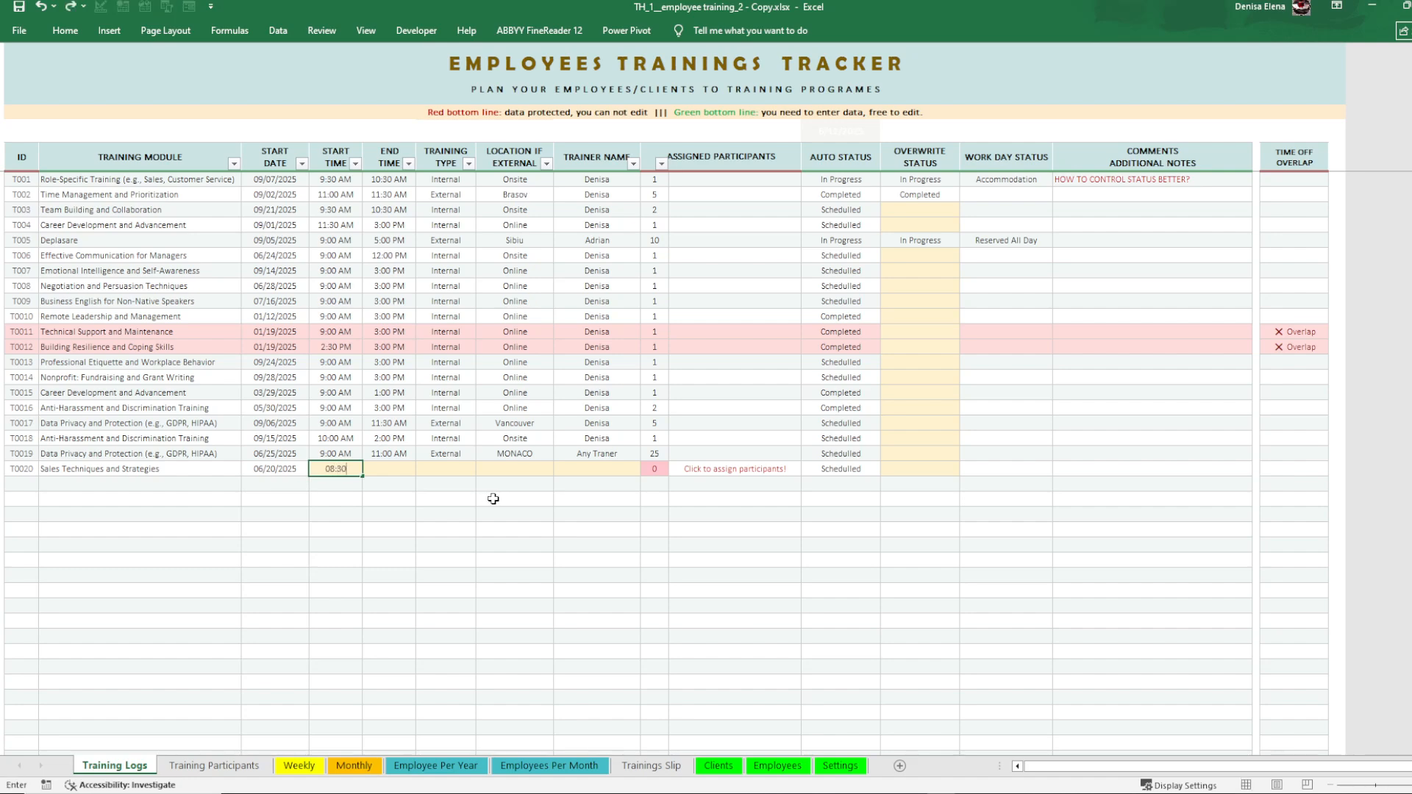
pyautogui.write(':30')
pyautogui.press('Tab')
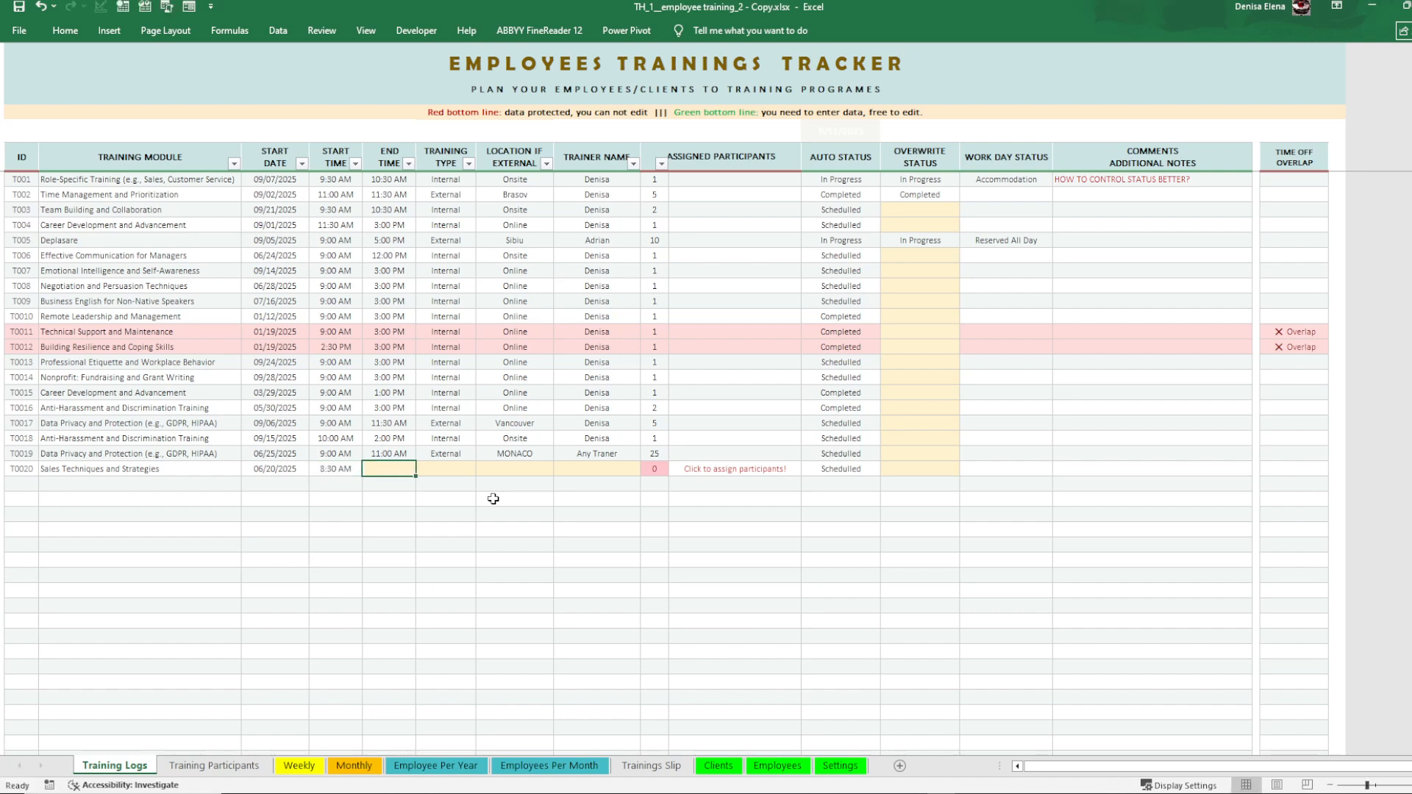
pyautogui.write('15')
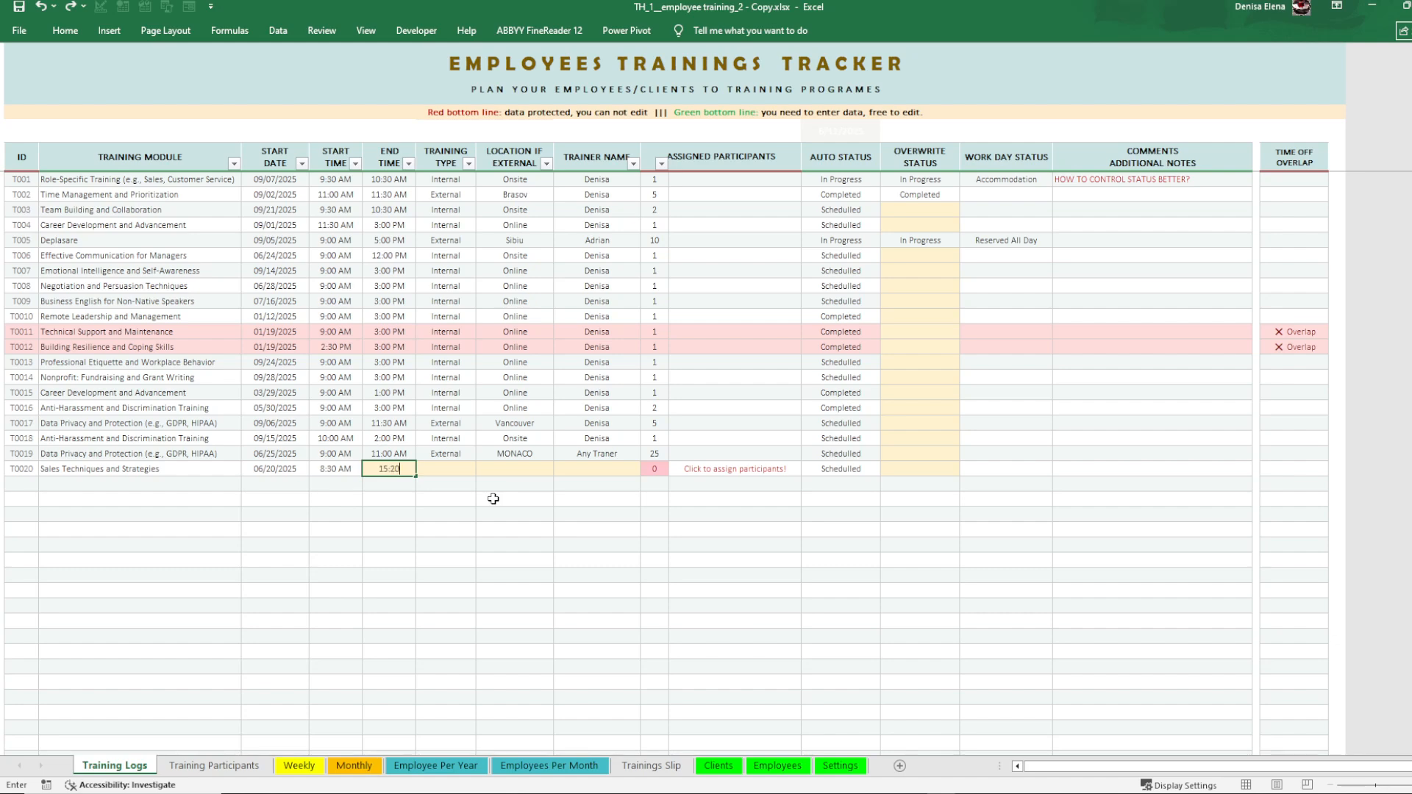
pyautogui.write(':20')
pyautogui.press('Tab')
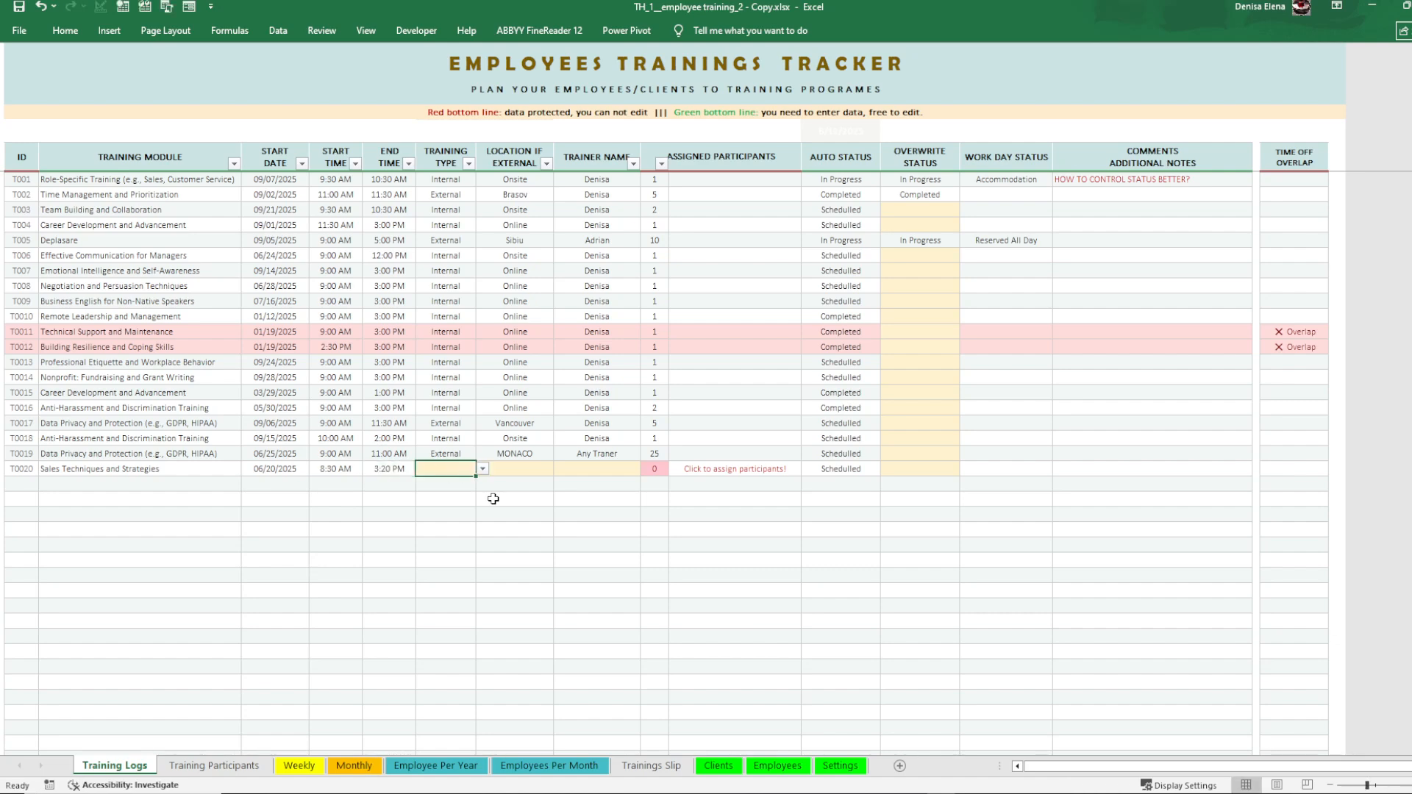
pyautogui.click(365, 466)
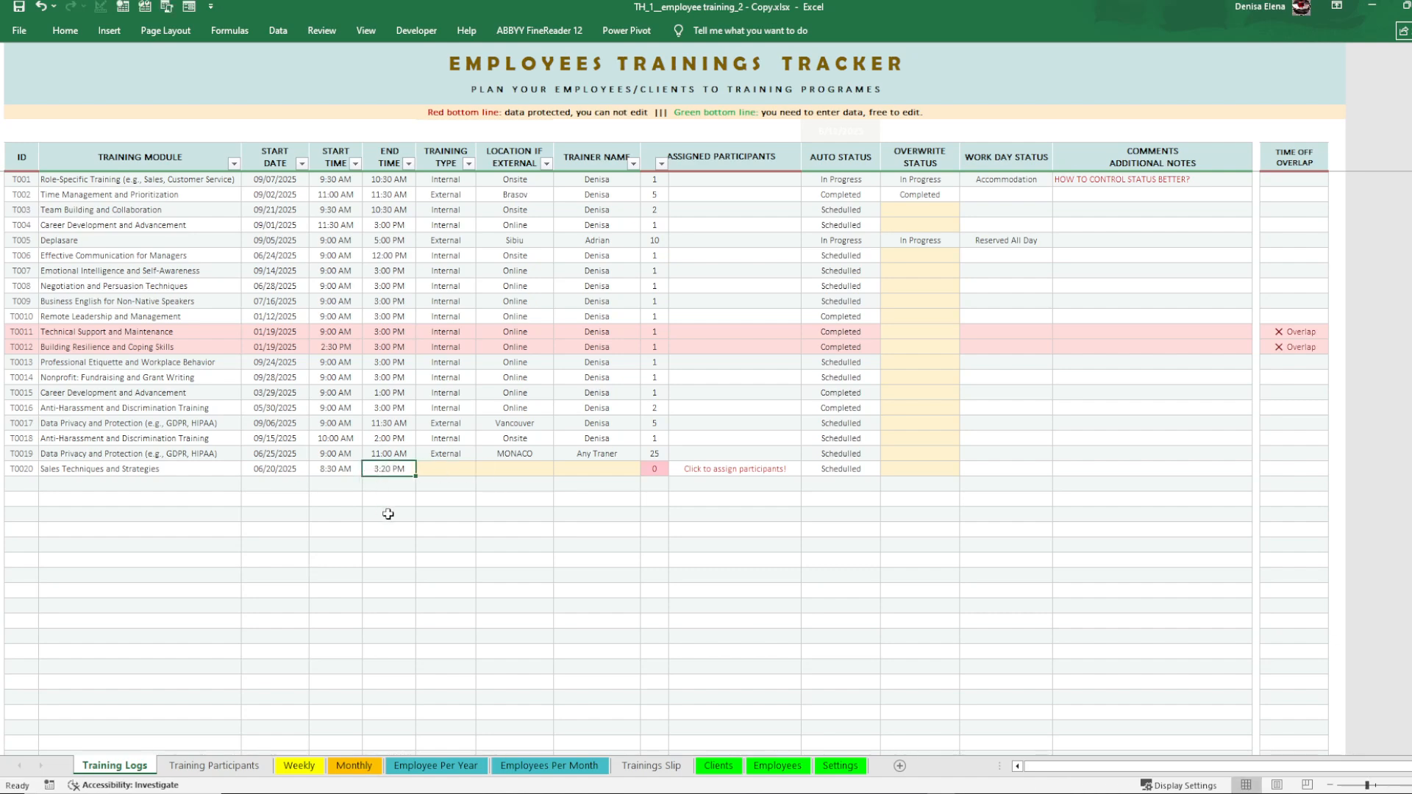
# Set the training type of T0020 to Internal and check the Employees sheet that this type draws participants from
pyautogui.click(439, 470)
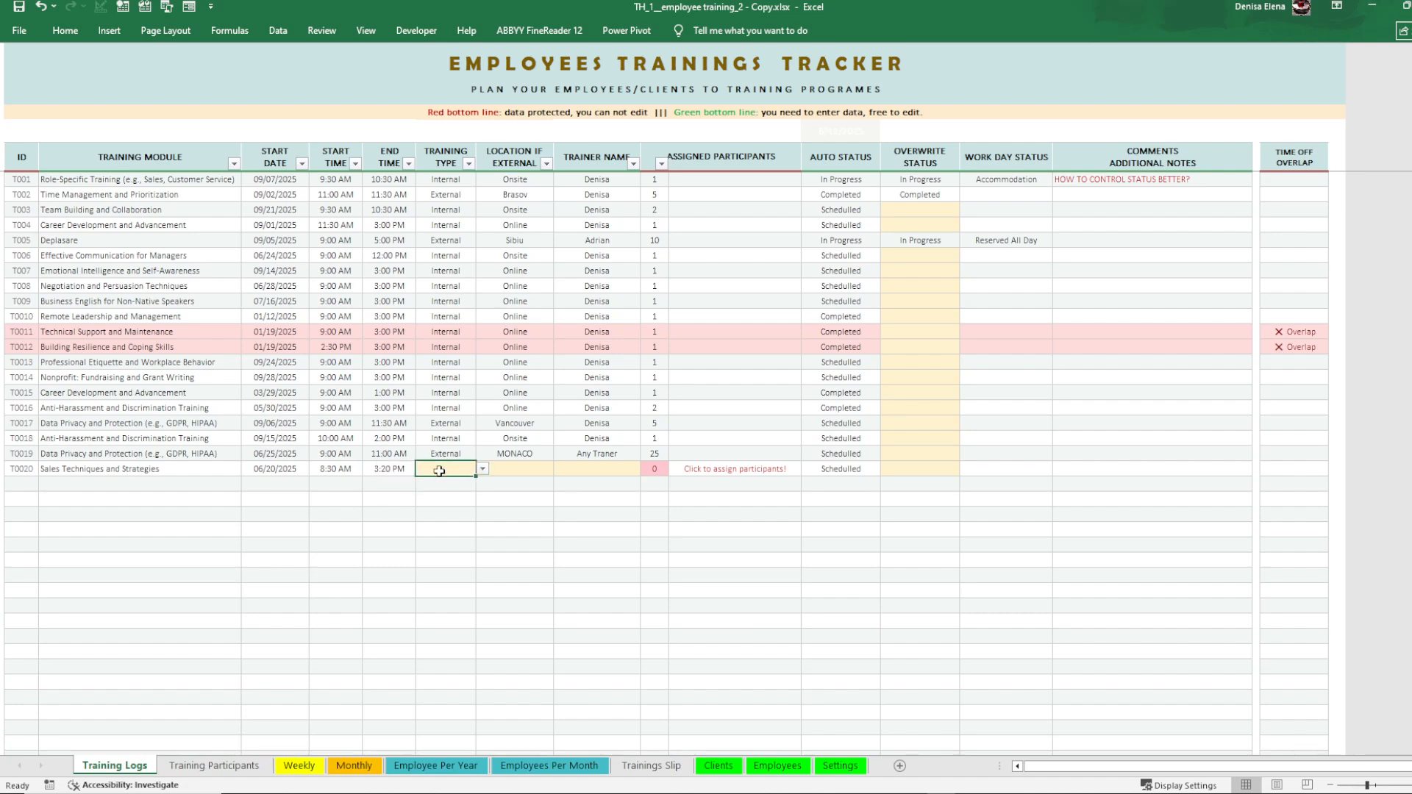
pyautogui.click(485, 470)
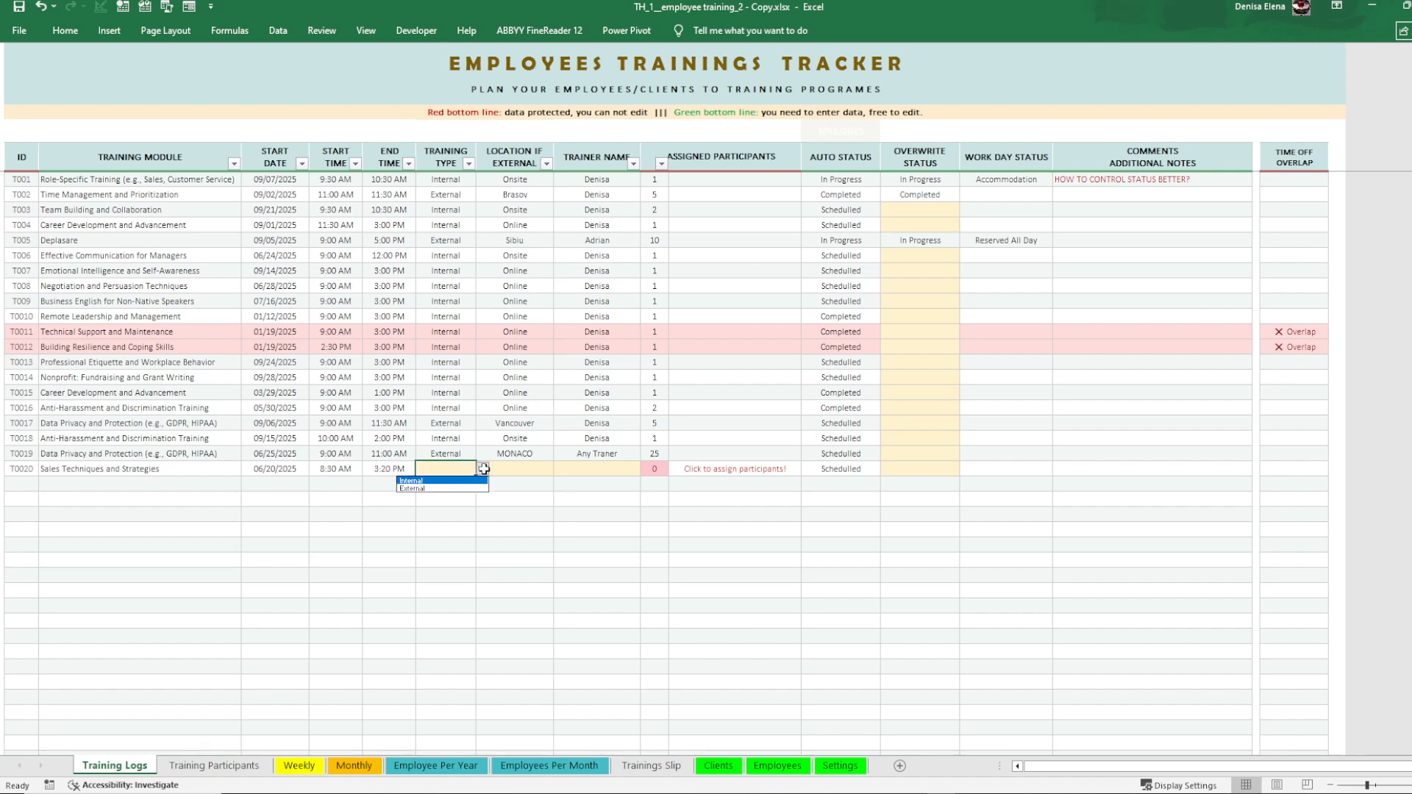
pyautogui.click(439, 481)
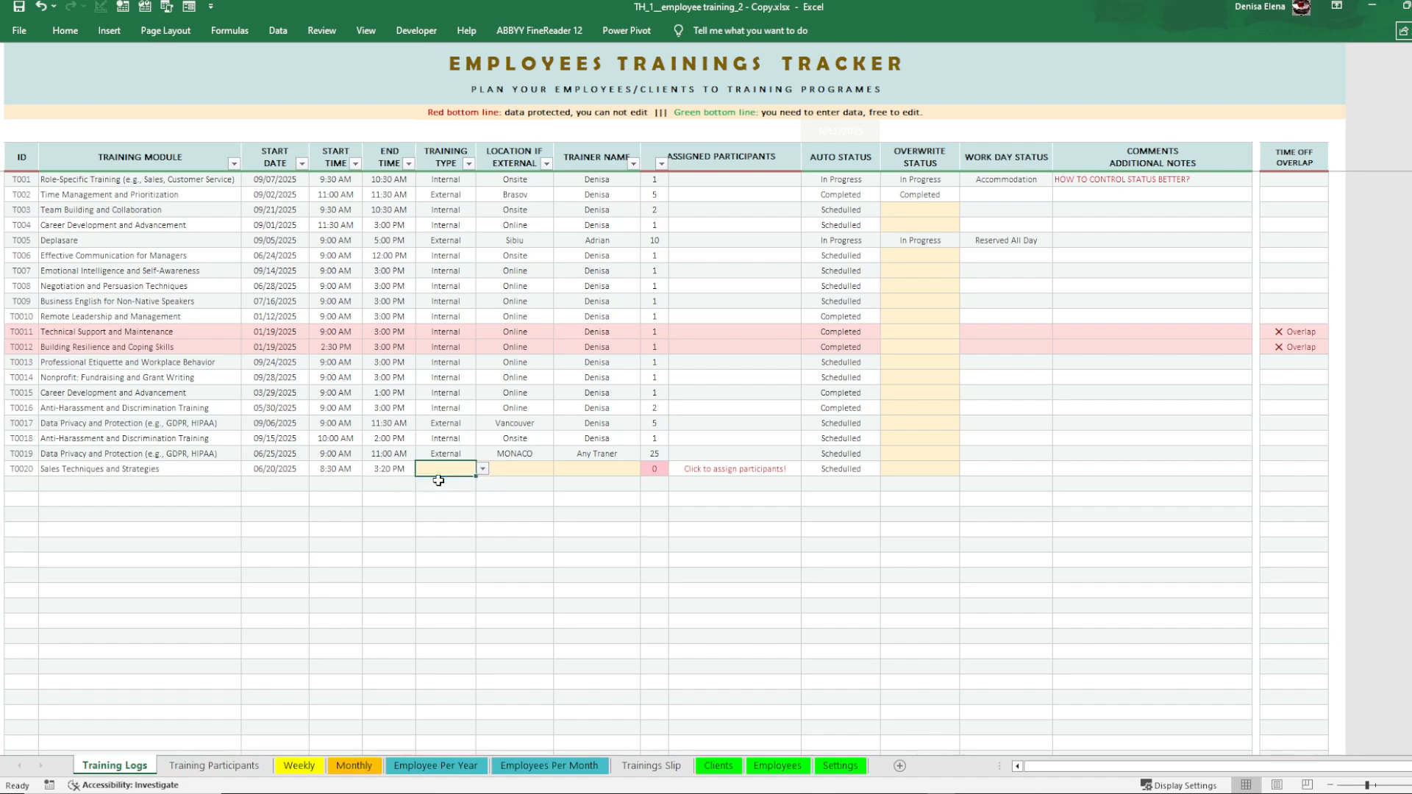
pyautogui.click(778, 765)
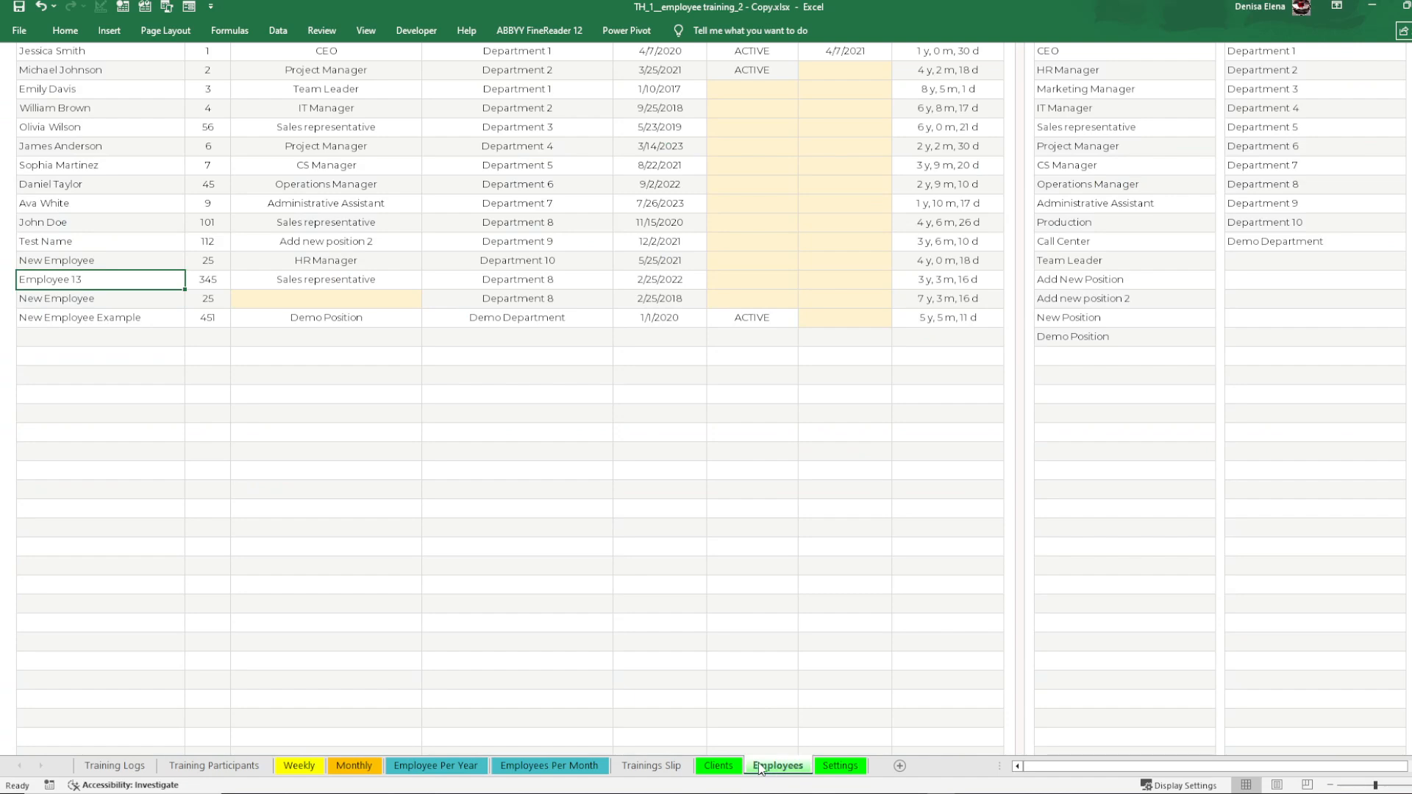
pyautogui.click(114, 765)
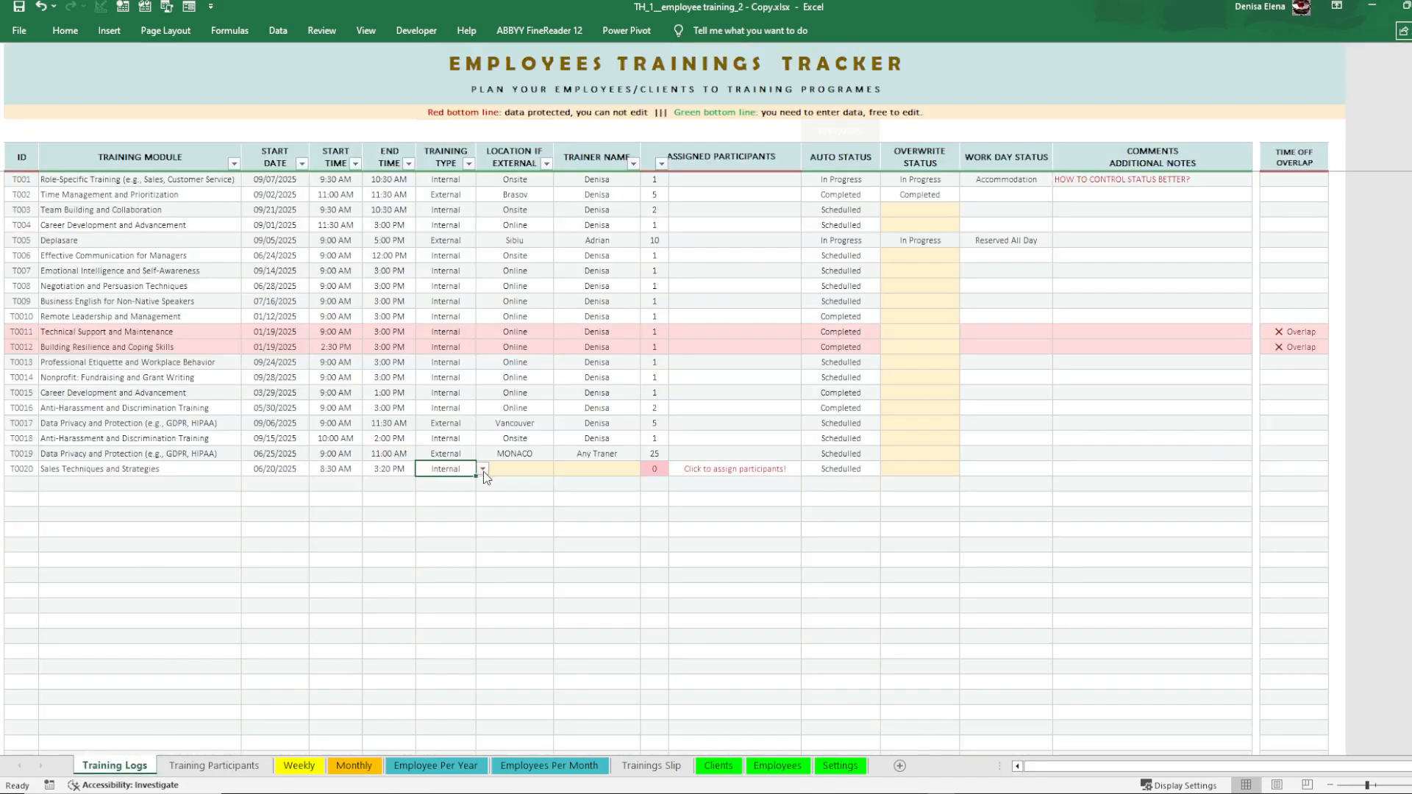
# Try External as the training type of T0020 and compare the Clients and Employees sheets
pyautogui.click(483, 471)
pyautogui.click(456, 491)
pyautogui.click(727, 771)
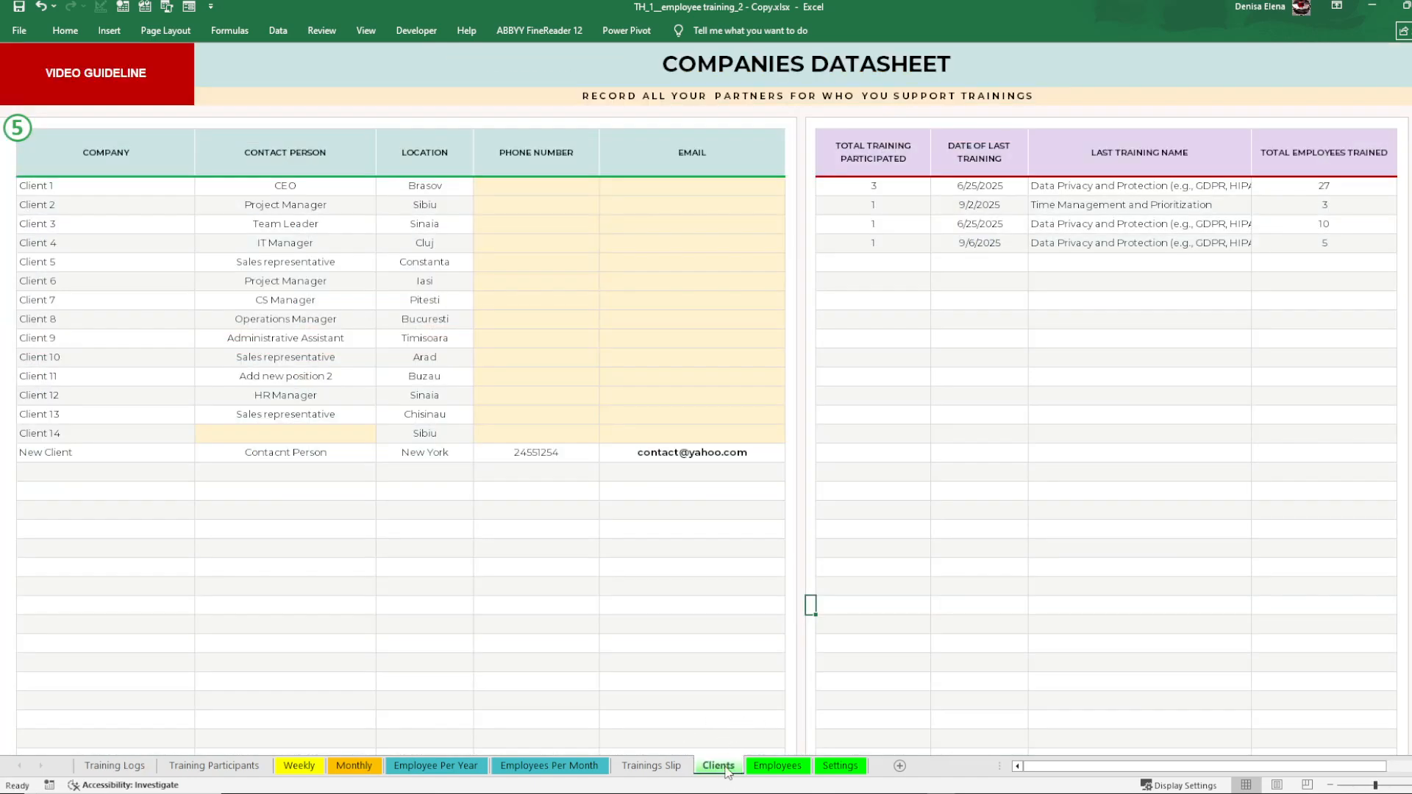
pyautogui.click(770, 772)
pyautogui.click(730, 772)
pyautogui.click(777, 768)
pyautogui.click(719, 766)
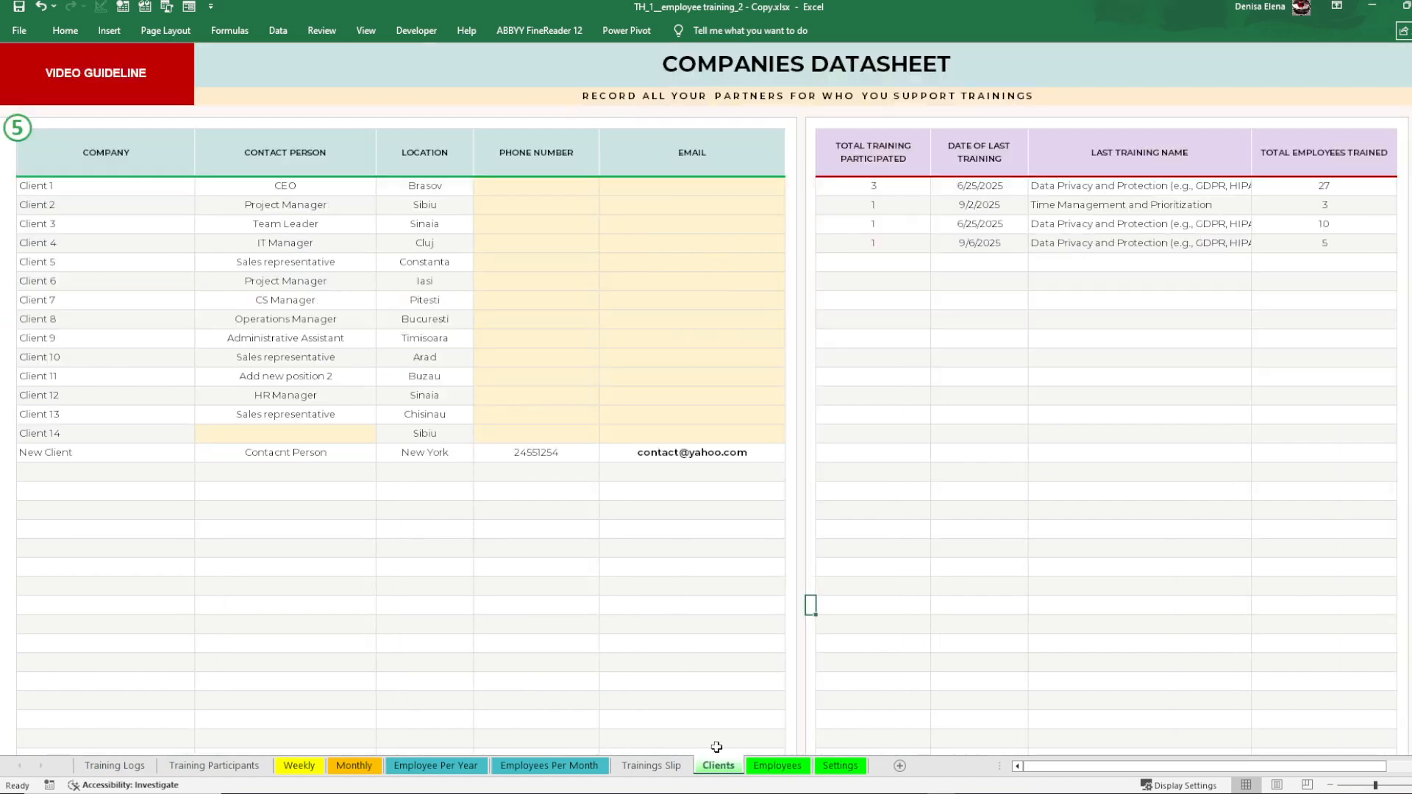
# Return to the Training Logs sheet and set the training type of T0020 to Internal
pyautogui.click(146, 769)
pyautogui.click(480, 472)
pyautogui.click(435, 479)
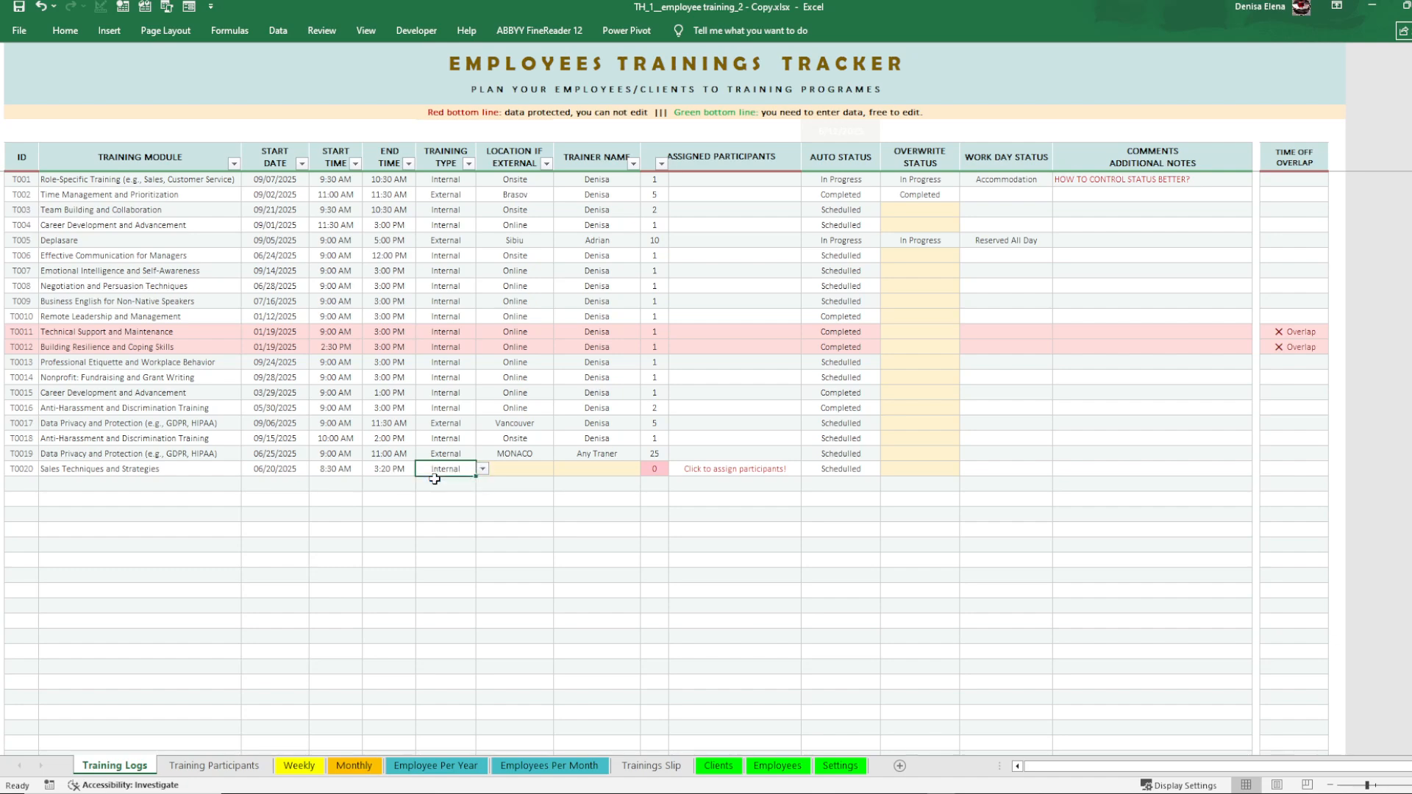
pyautogui.click(483, 469)
pyautogui.click(435, 481)
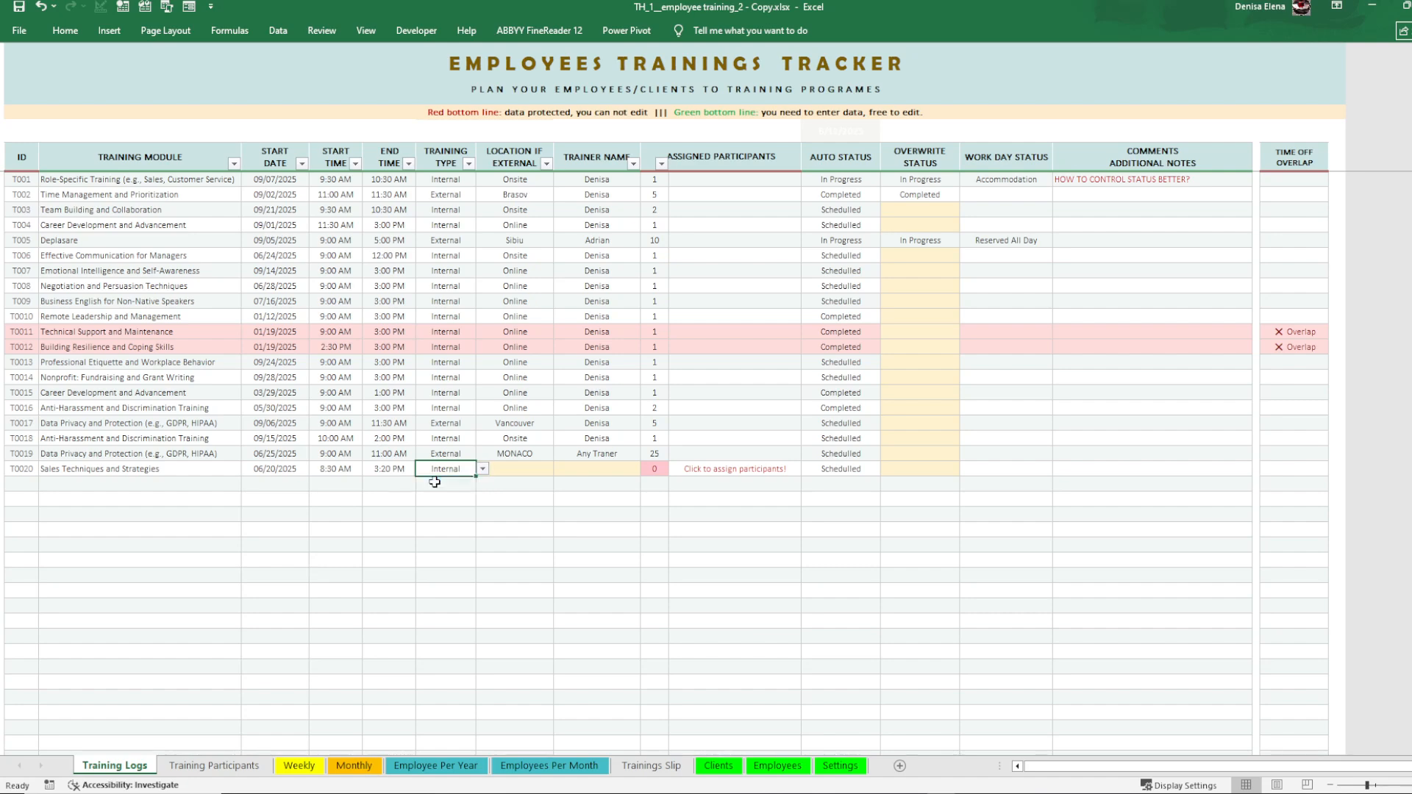
# Set the location of training T0020 to Online
pyautogui.click(509, 501)
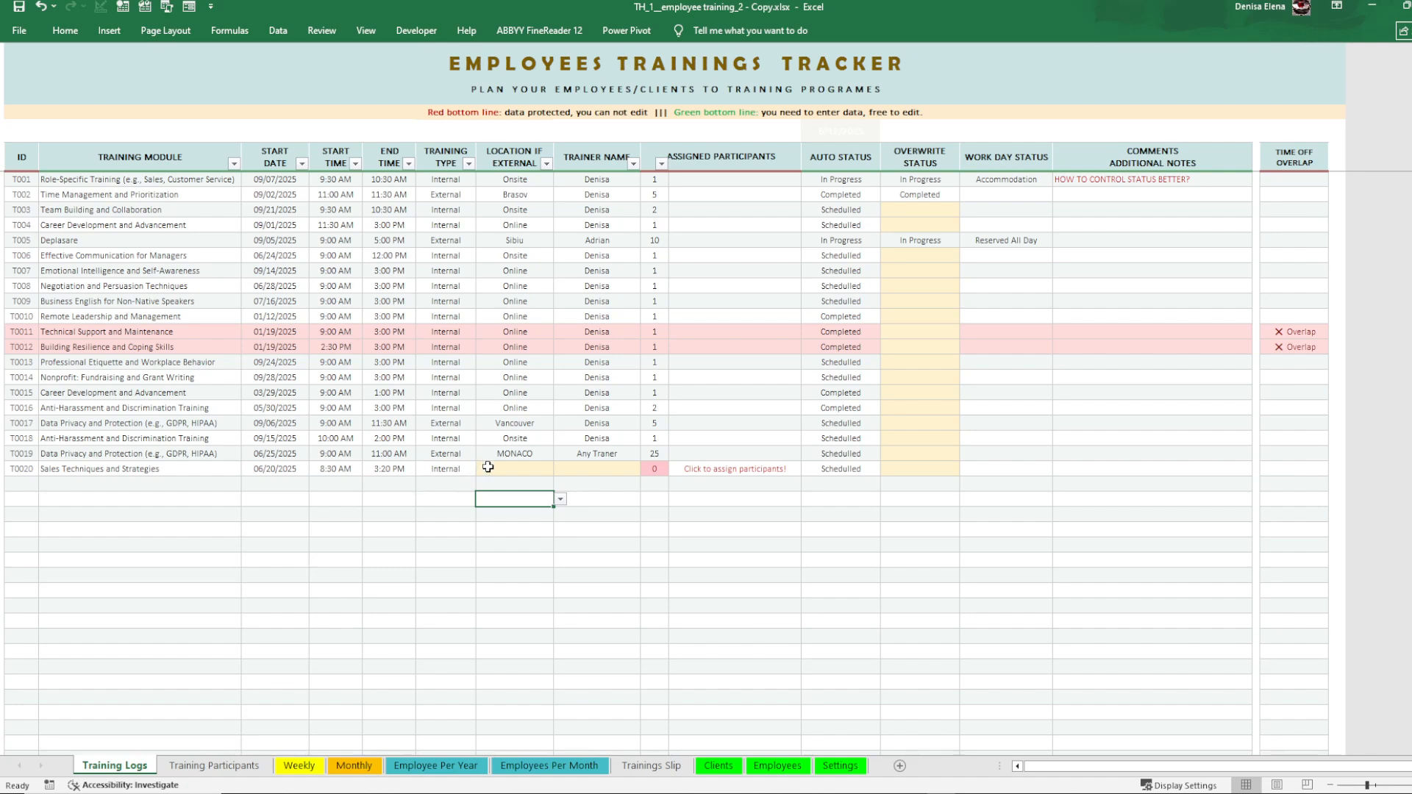
pyautogui.click(517, 468)
pyautogui.click(561, 470)
pyautogui.click(525, 485)
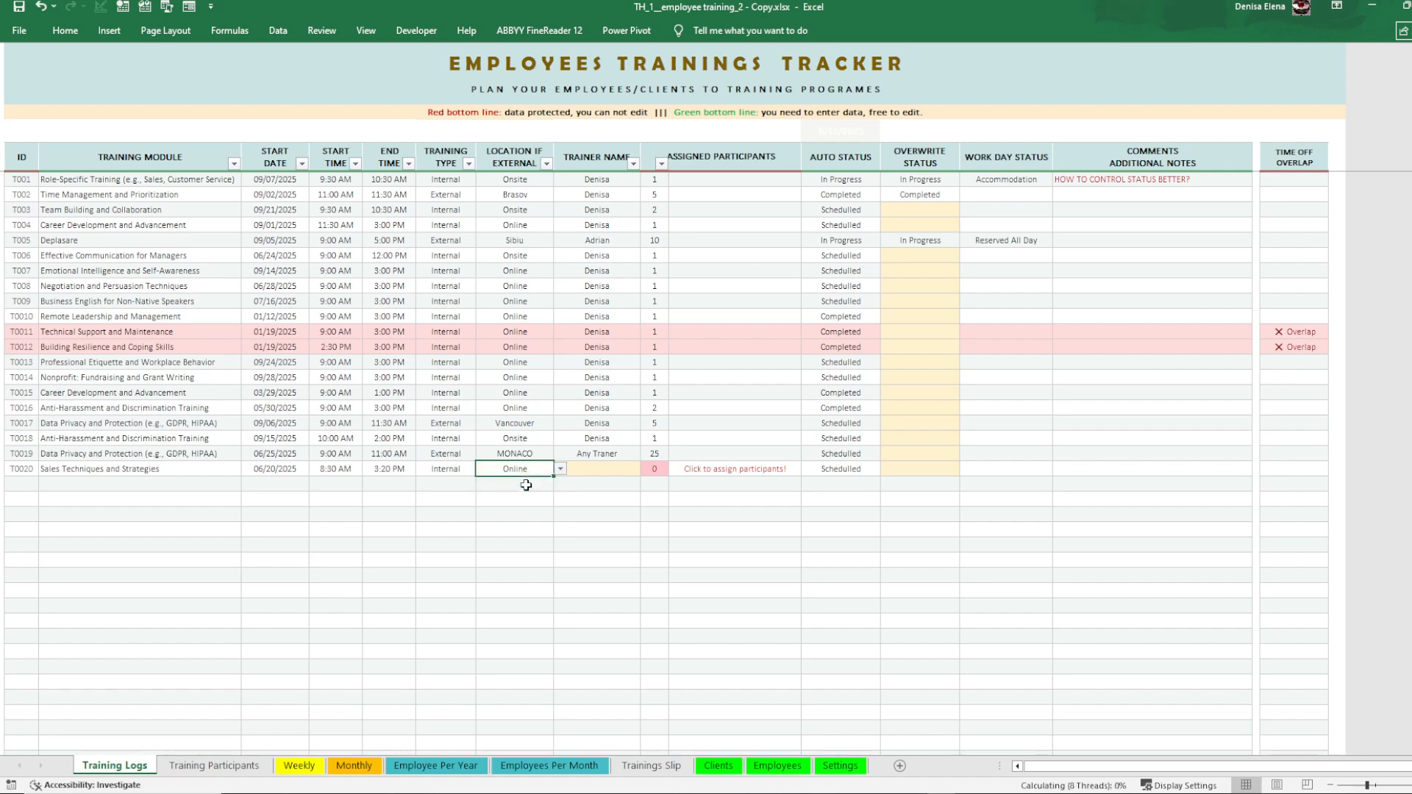
# Enter the trainer's name for training T0020
pyautogui.click(592, 470)
pyautogui.write('Denisa')
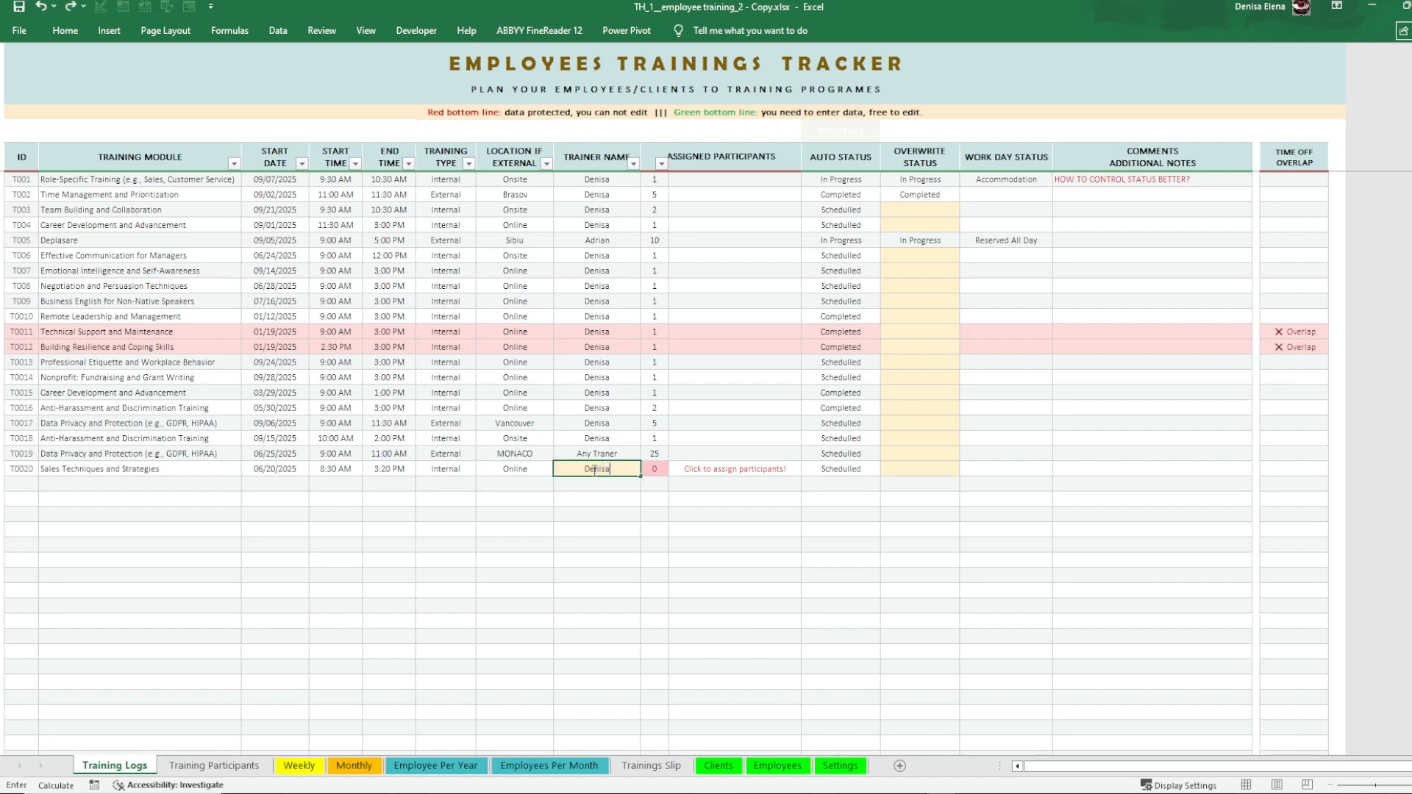
pyautogui.press('Tab')
pyautogui.press('Tab')
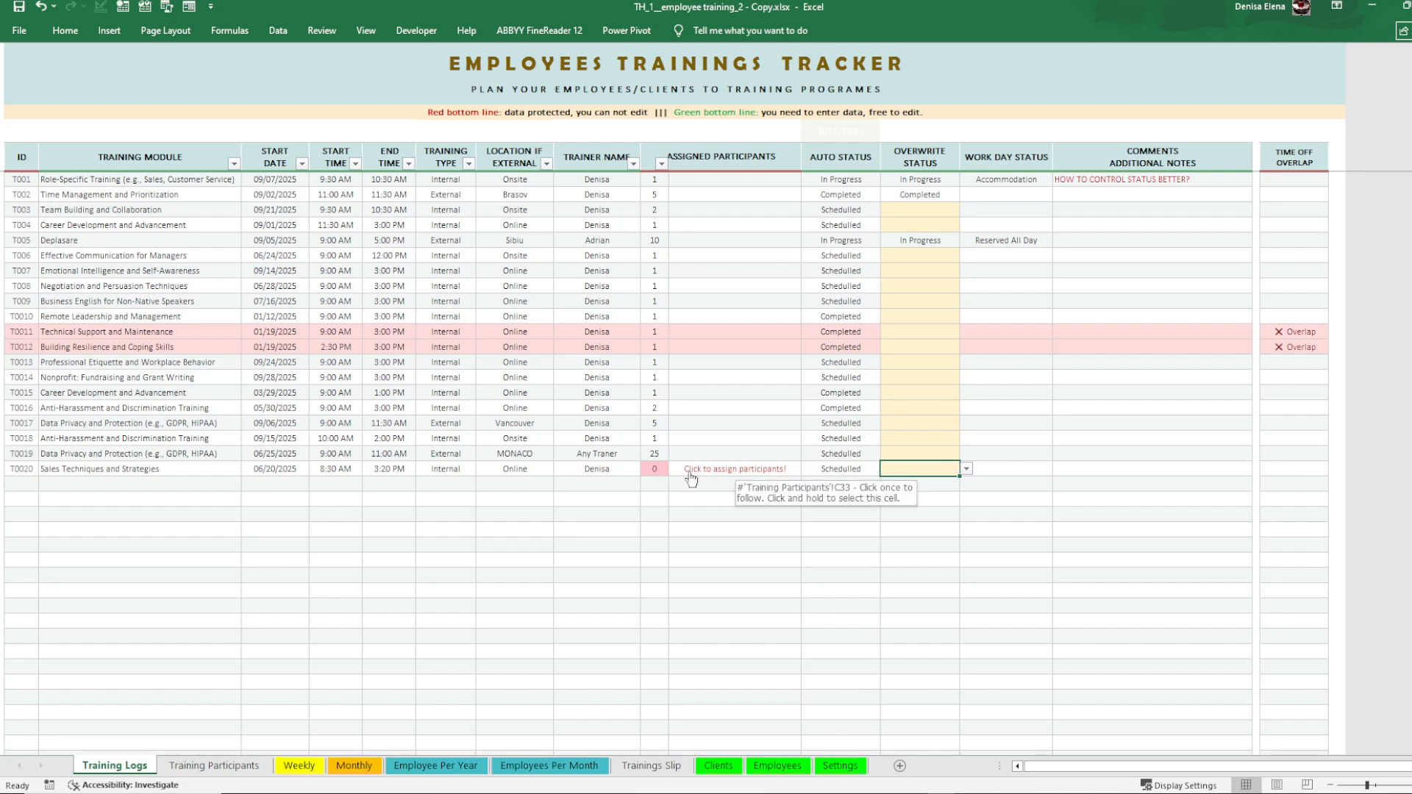
# View the participant assignment sheet linked from T0020, and return to Training Logs to examine that row's ID and details
pyautogui.click(655, 469)
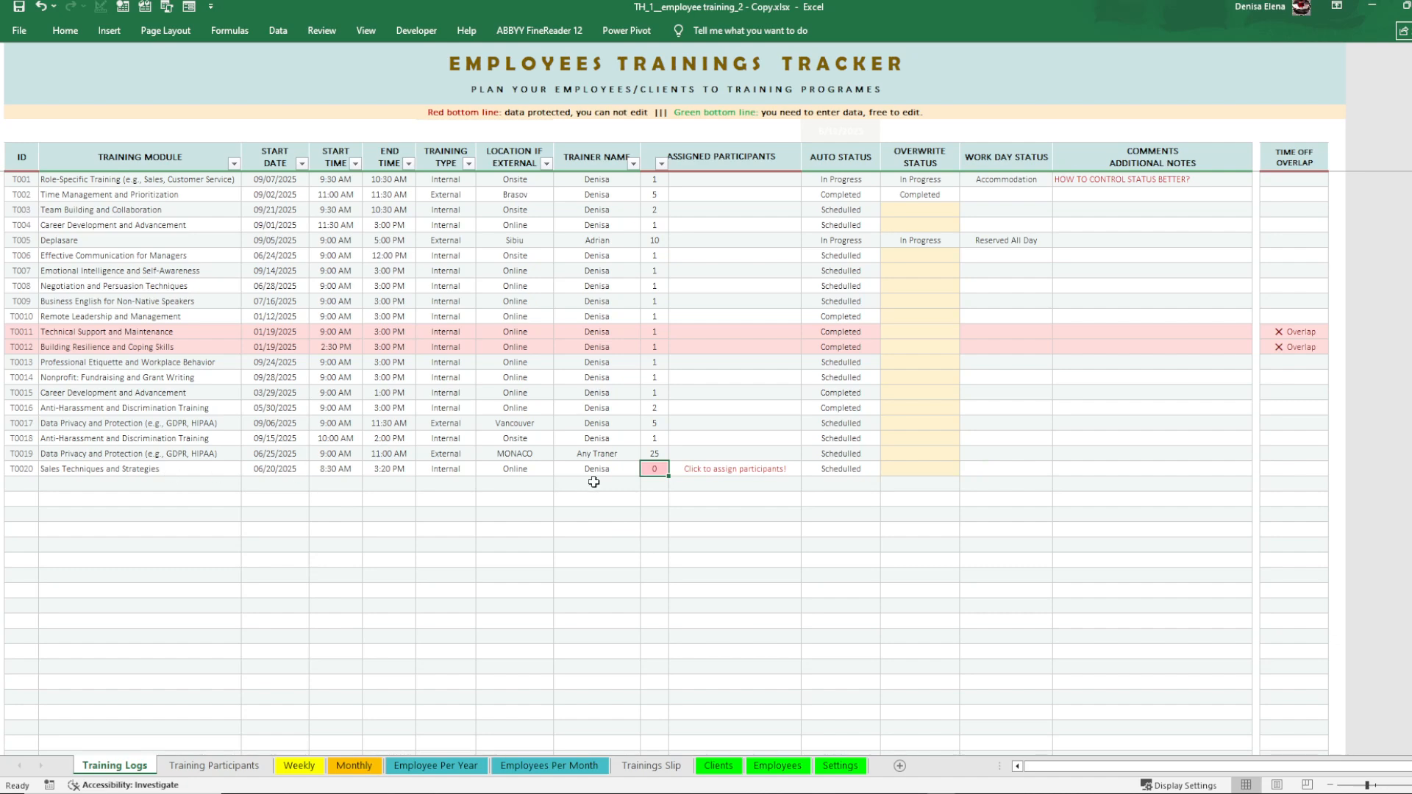
pyautogui.click(713, 471)
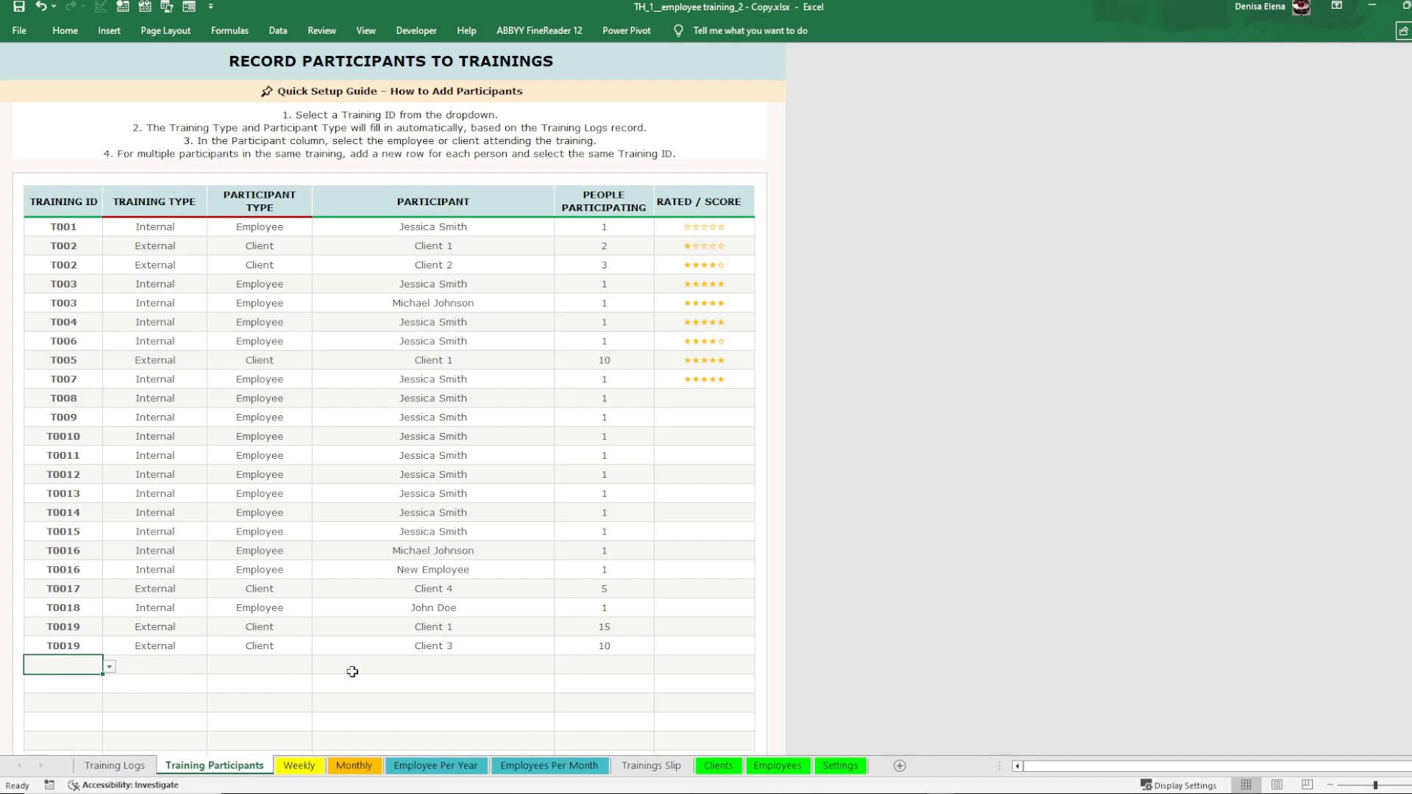
pyautogui.click(118, 765)
pyautogui.click(23, 469)
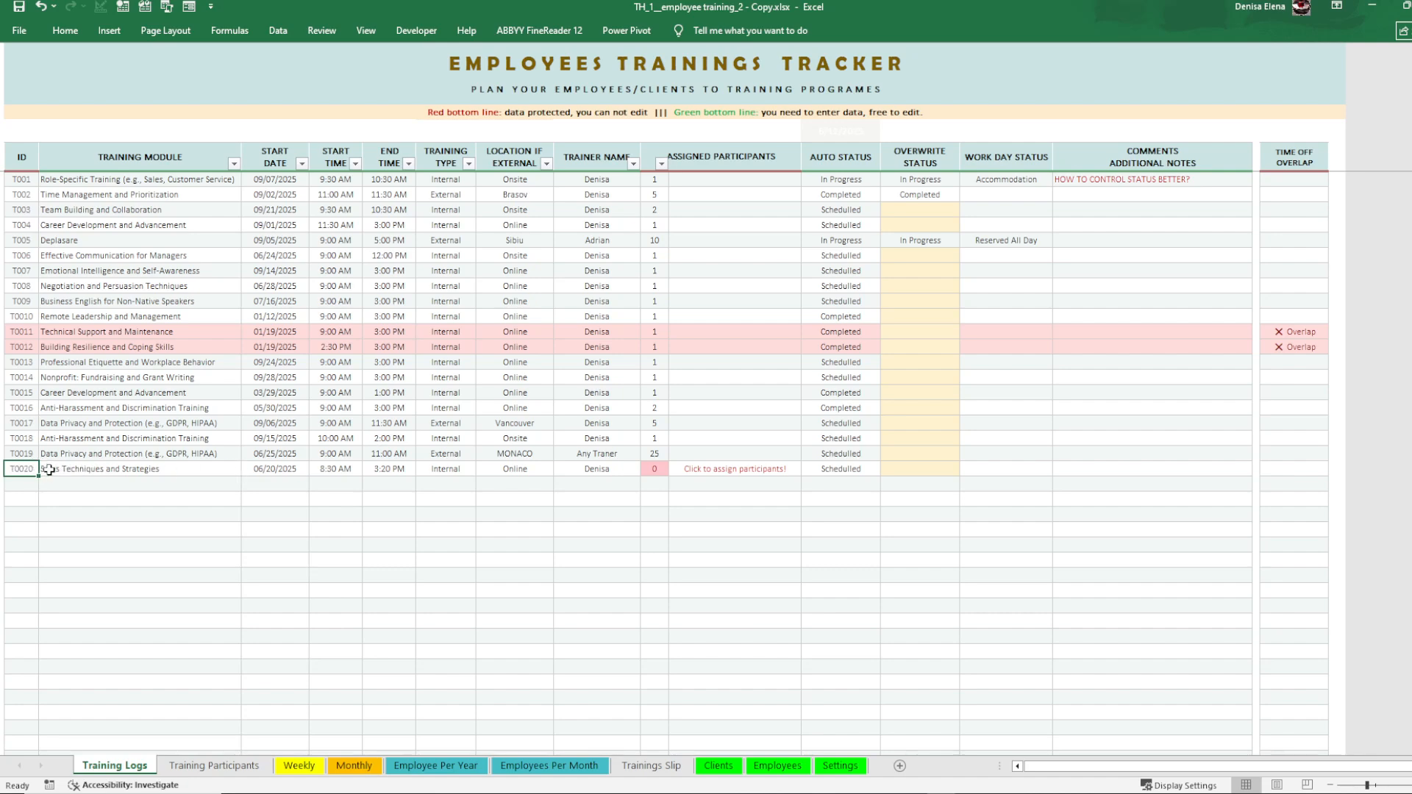
pyautogui.click(84, 470)
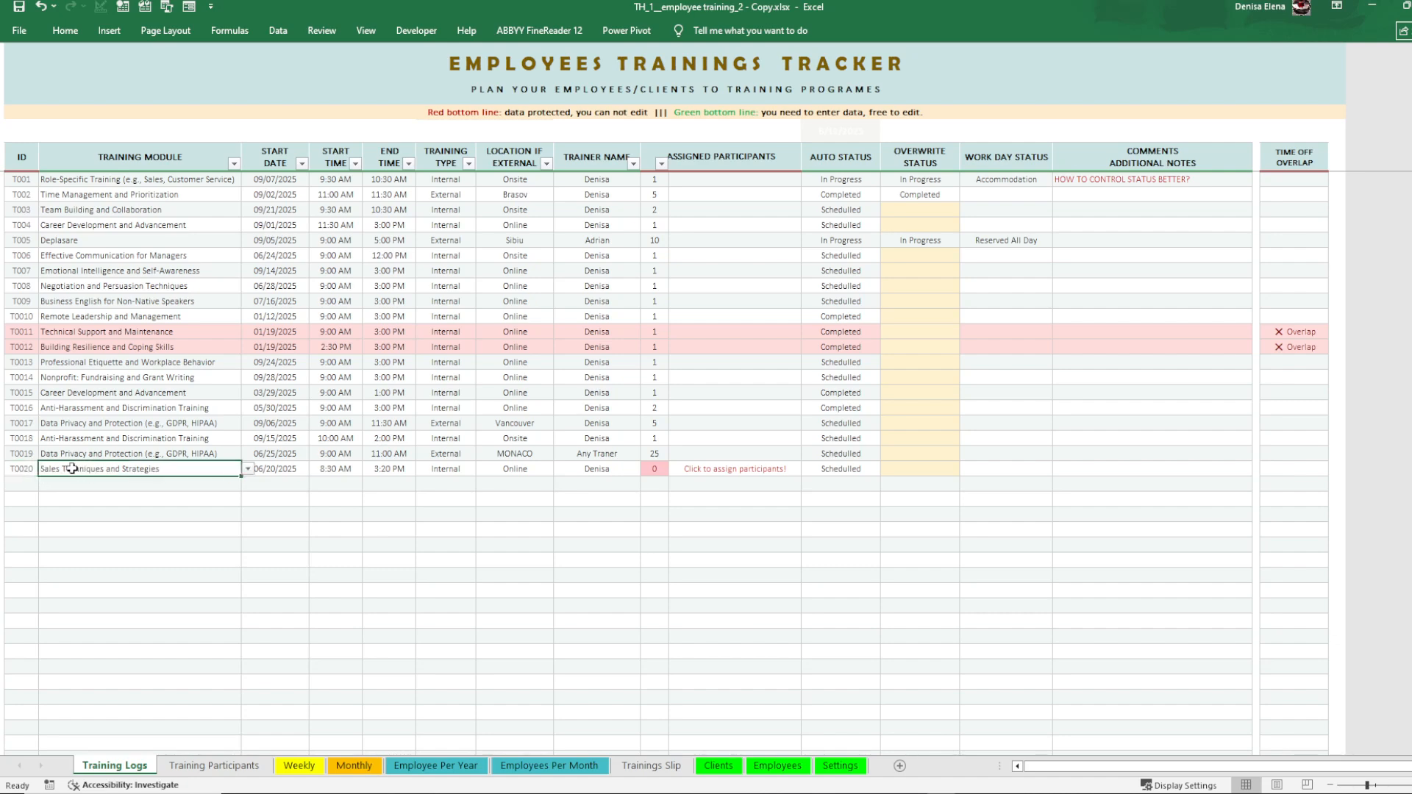
pyautogui.click(22, 470)
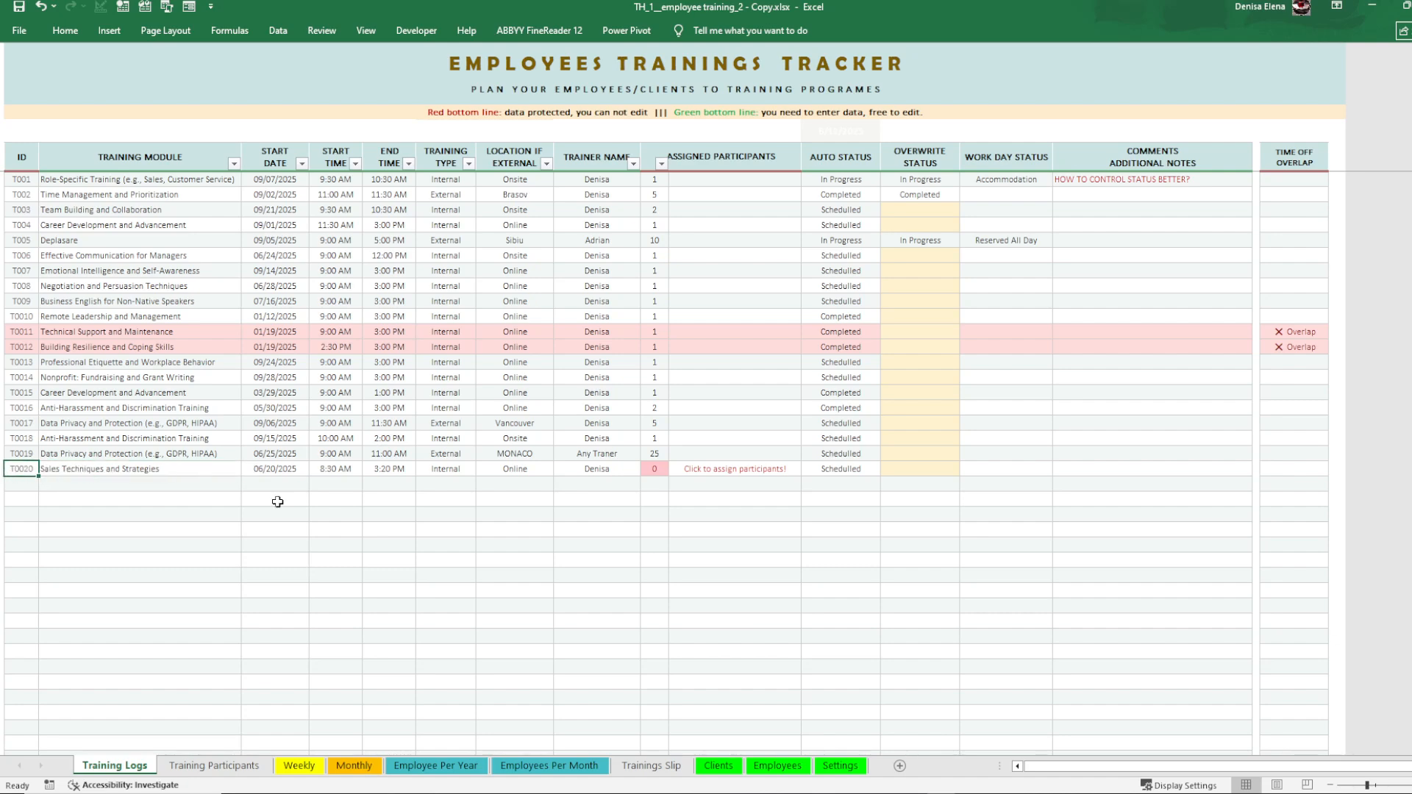
pyautogui.click(115, 468)
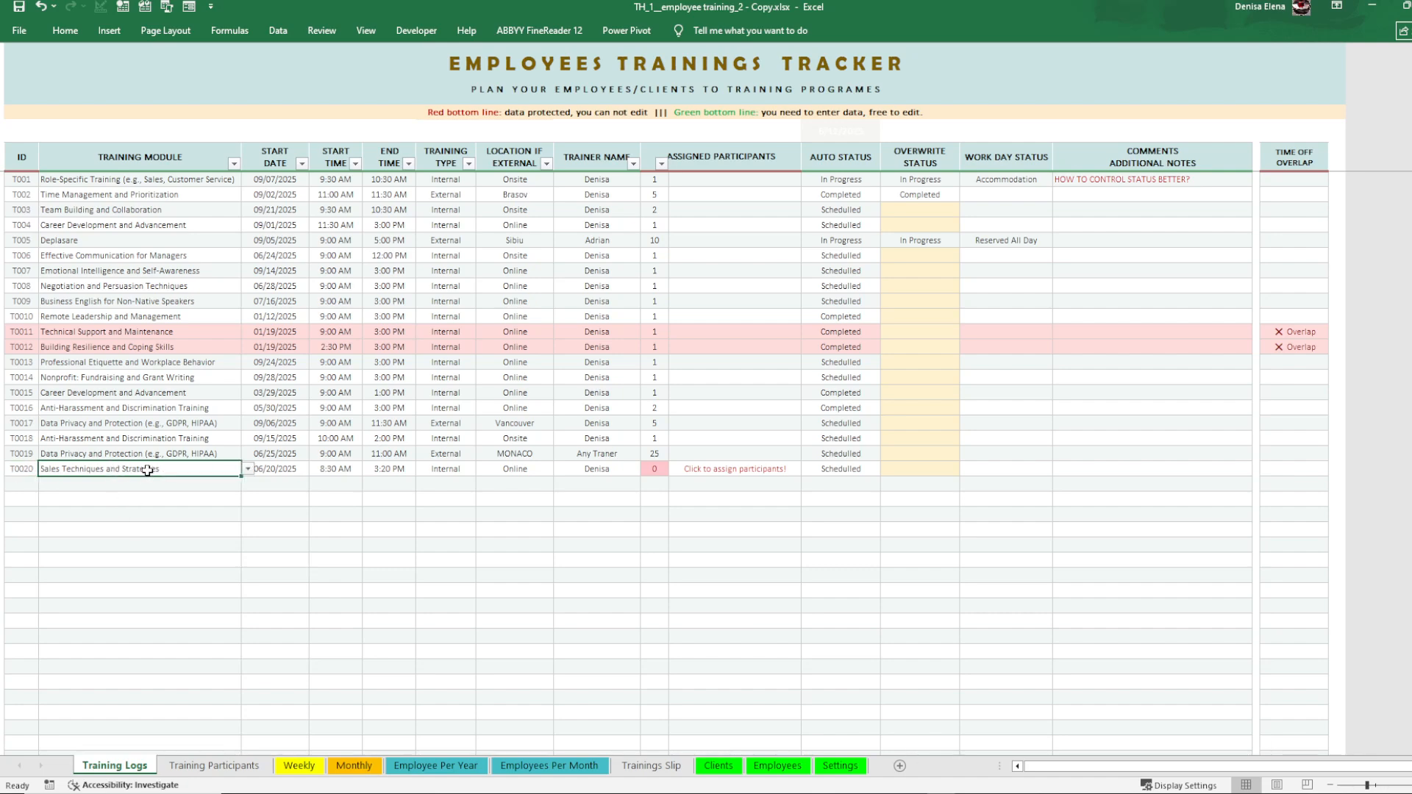
pyautogui.moveTo(148, 470); pyautogui.dragTo(556, 474)
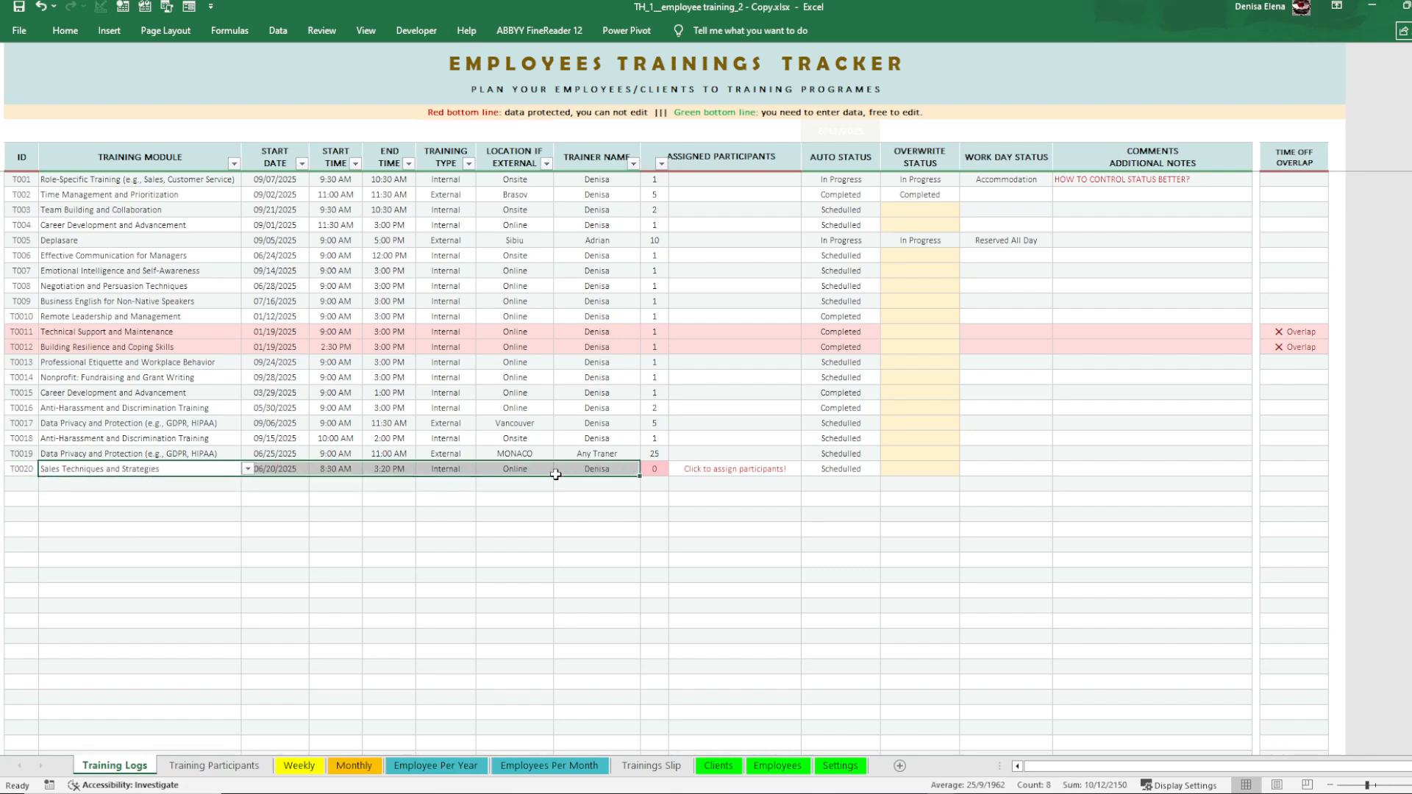
# On the Training Participants sheet, enter training ID T0020 in the first empty row and check its training and participant types
pyautogui.click(214, 765)
pyautogui.click(110, 667)
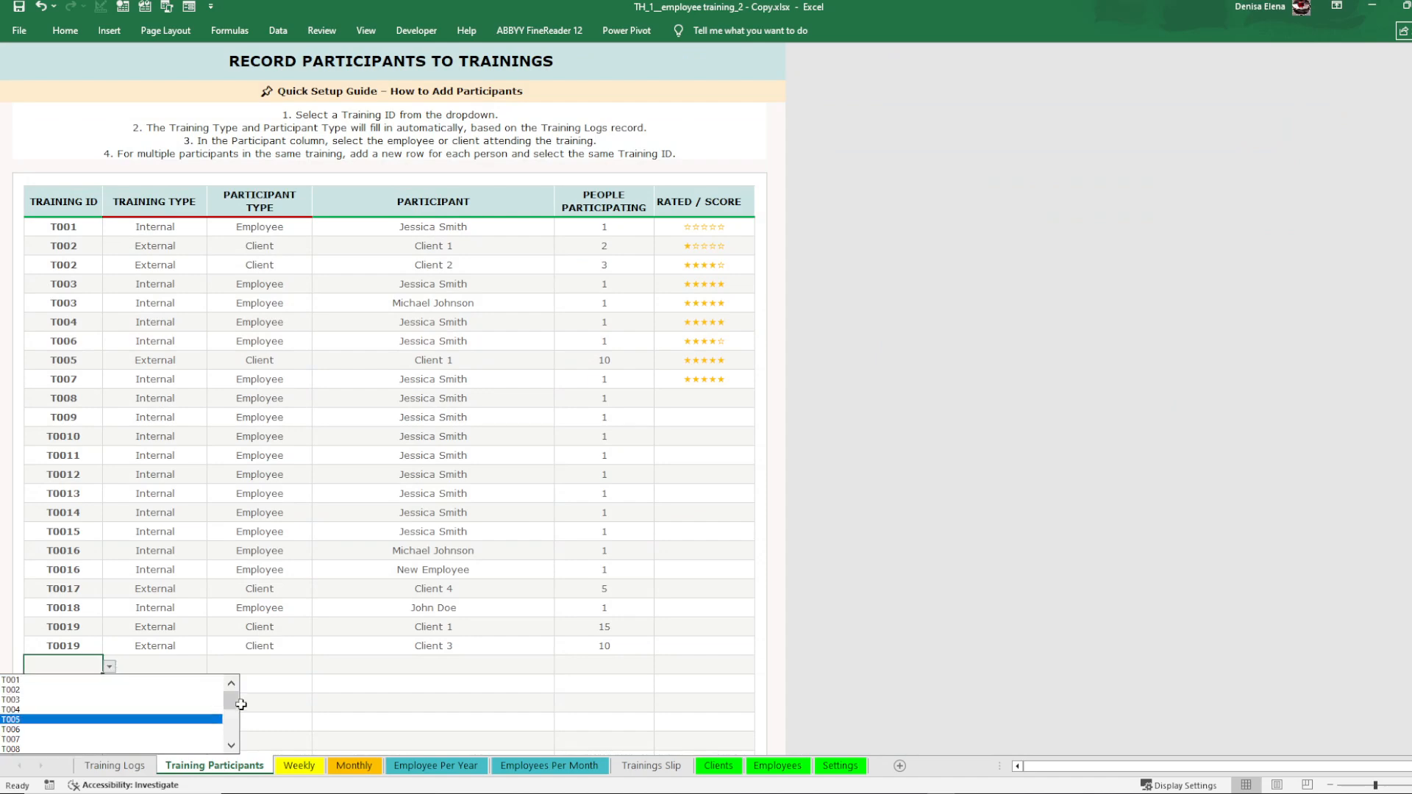
pyautogui.click(265, 687)
pyautogui.scroll(-1, 152, 610)
pyautogui.scroll(-3, 150, 591)
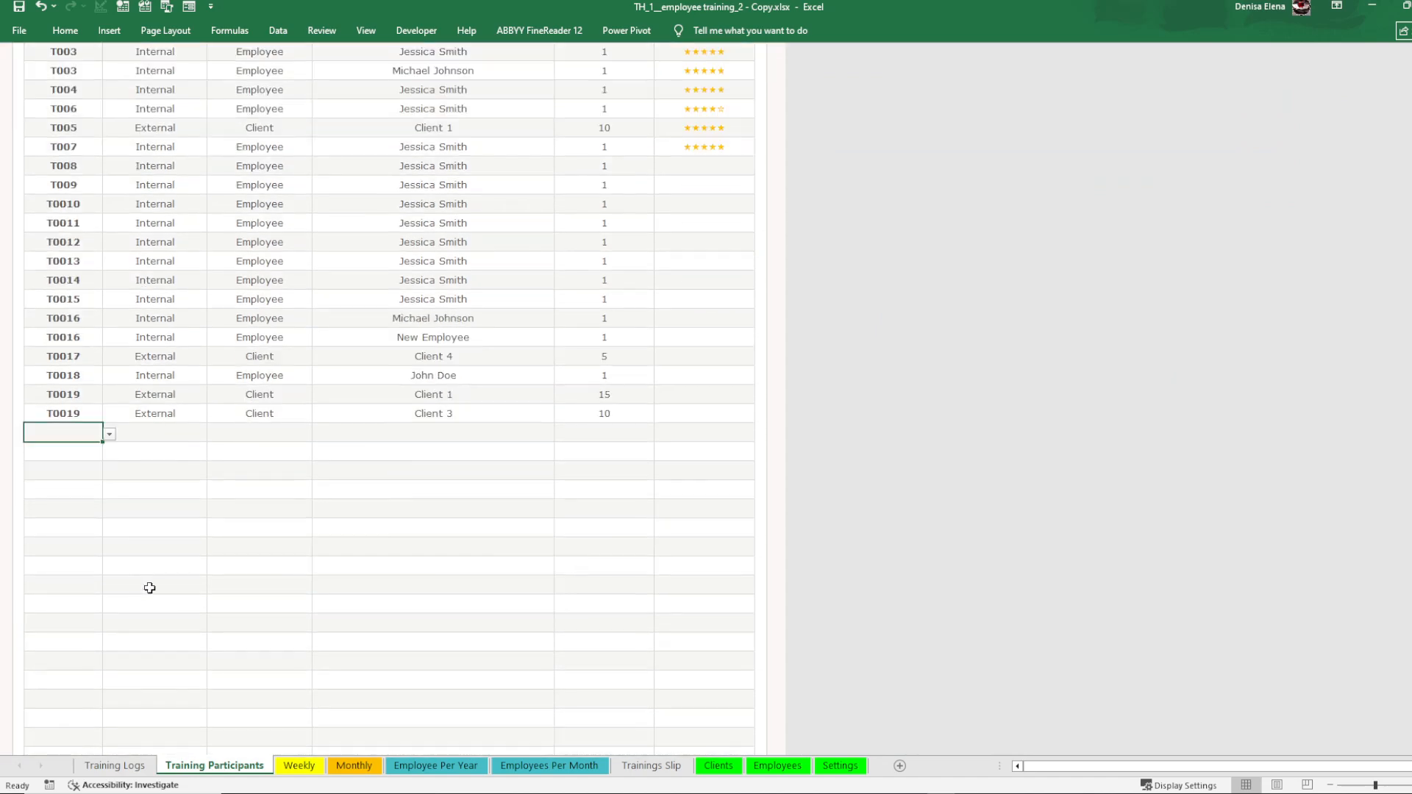
pyautogui.click(109, 434)
pyautogui.moveTo(227, 467); pyautogui.dragTo(231, 498)
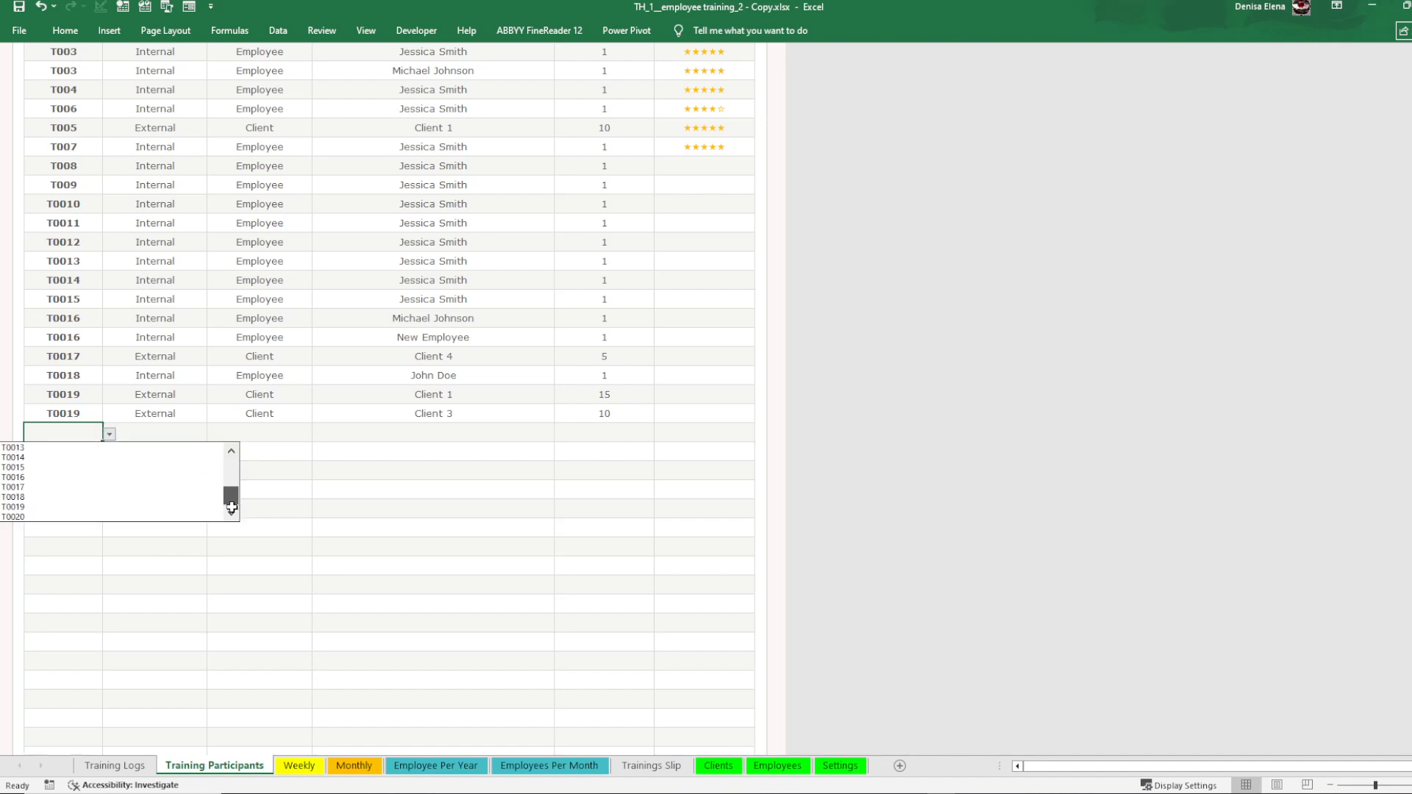
pyautogui.click(49, 517)
pyautogui.click(189, 436)
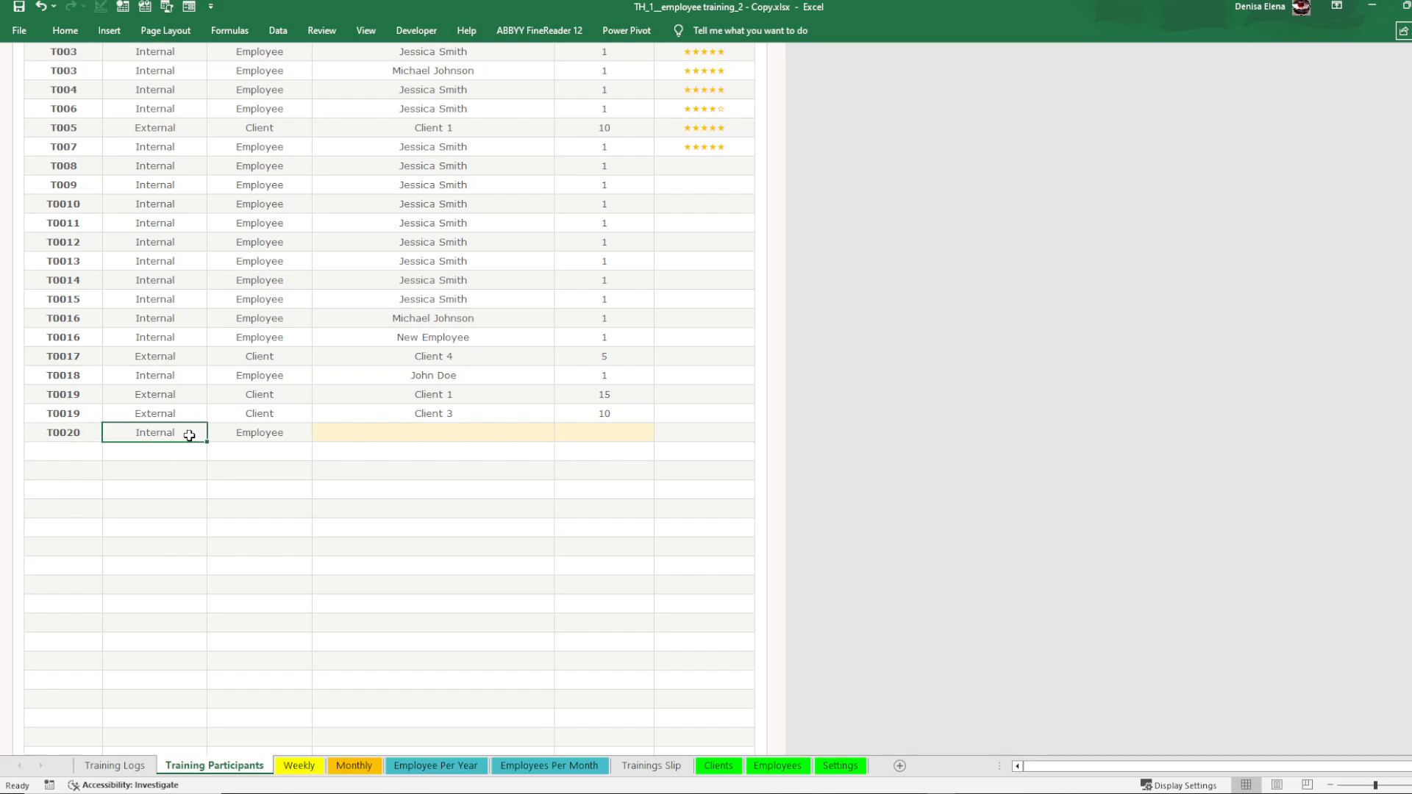
pyautogui.click(278, 430)
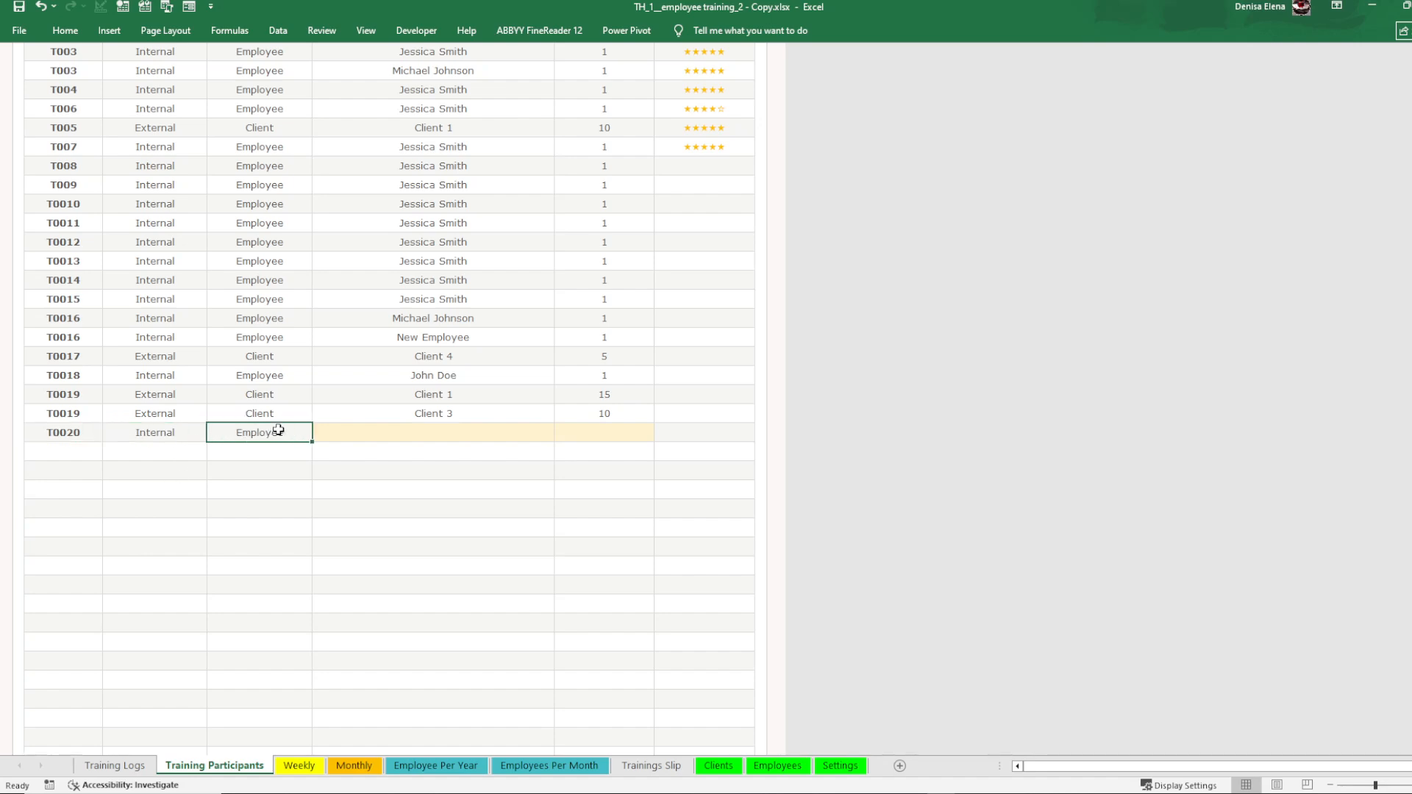
# Set T0020's training type to External in Training Logs and check its training and participant types on the Training Participants sheet
pyautogui.hotkey('ctrl', 'pageup')
pyautogui.click(446, 471)
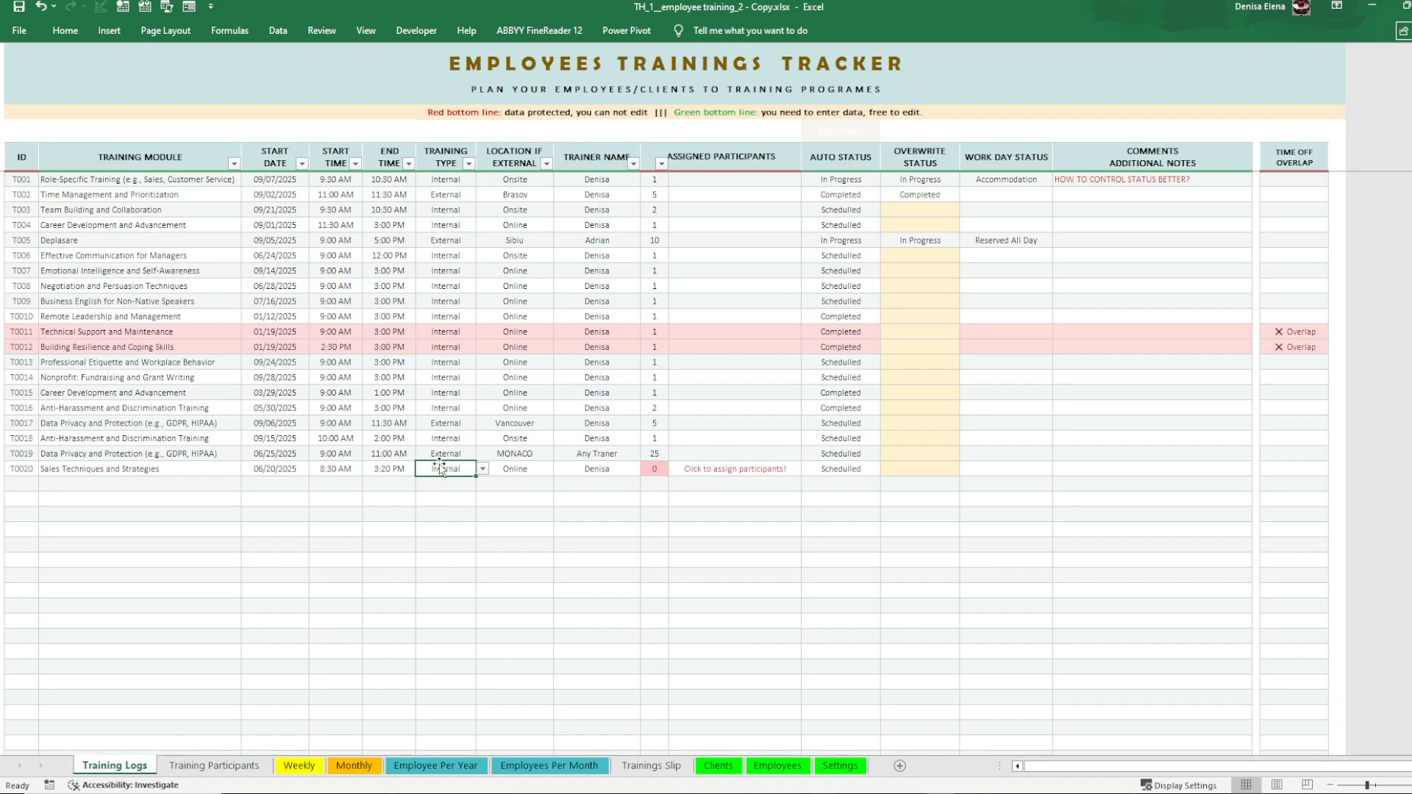
pyautogui.click(483, 469)
pyautogui.click(449, 487)
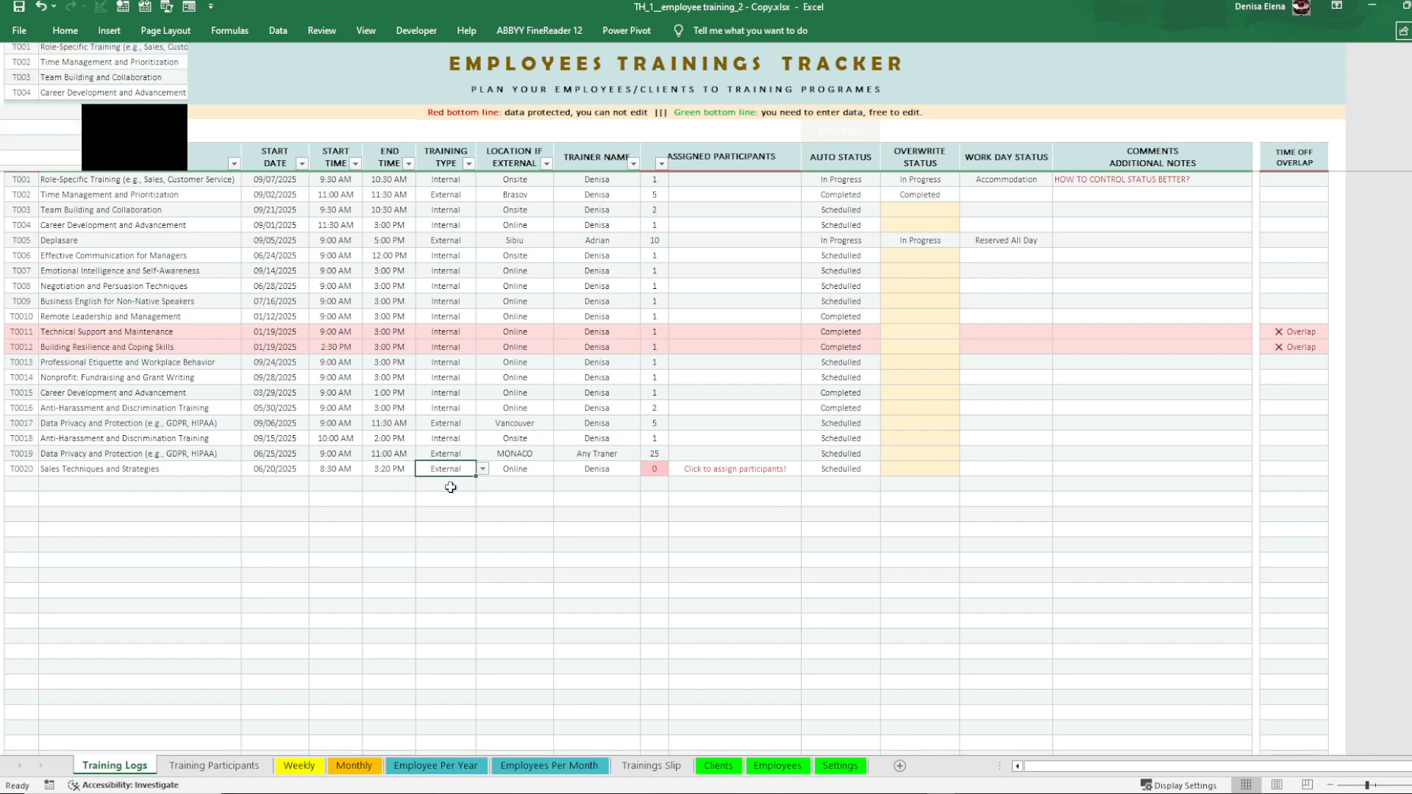
pyautogui.click(450, 488)
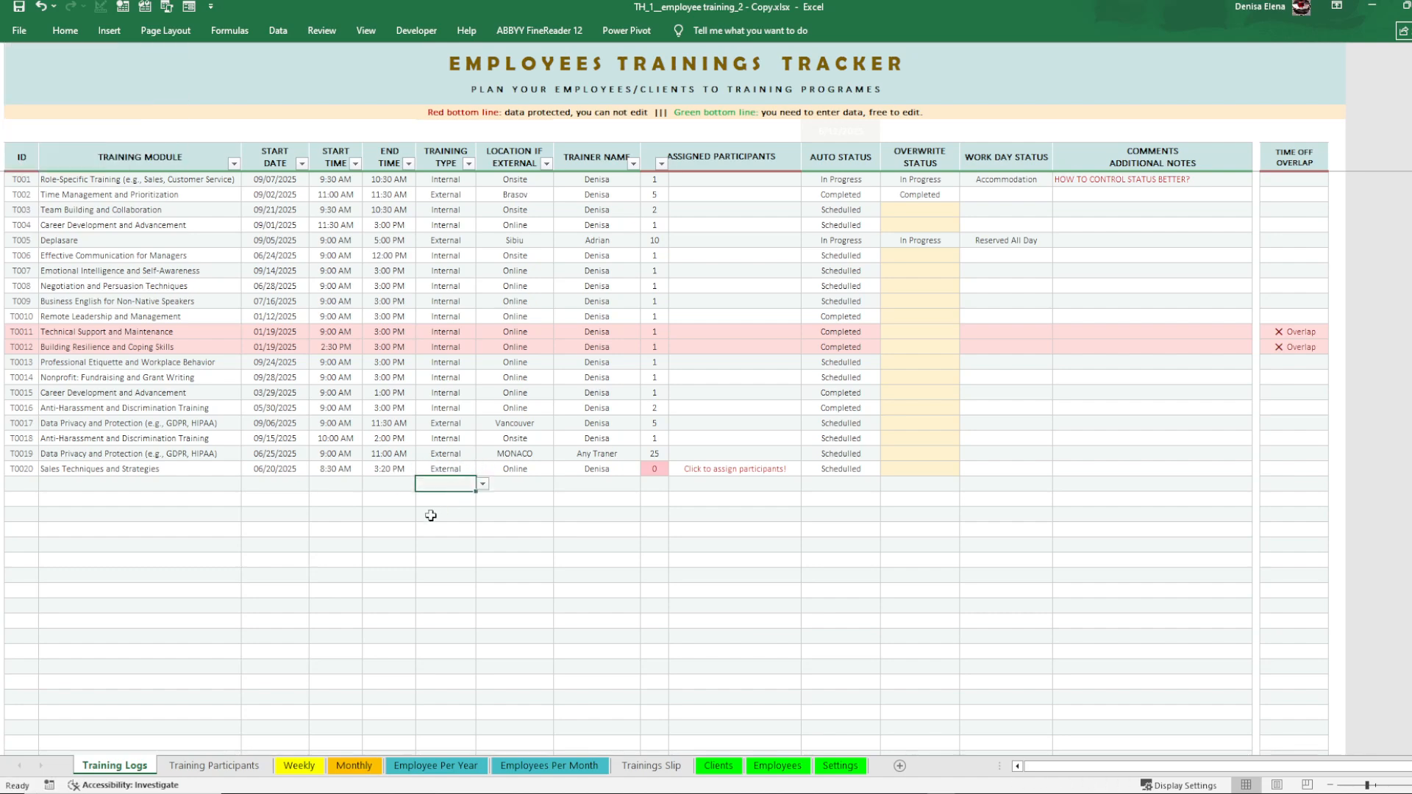
pyautogui.click(214, 765)
pyautogui.click(147, 433)
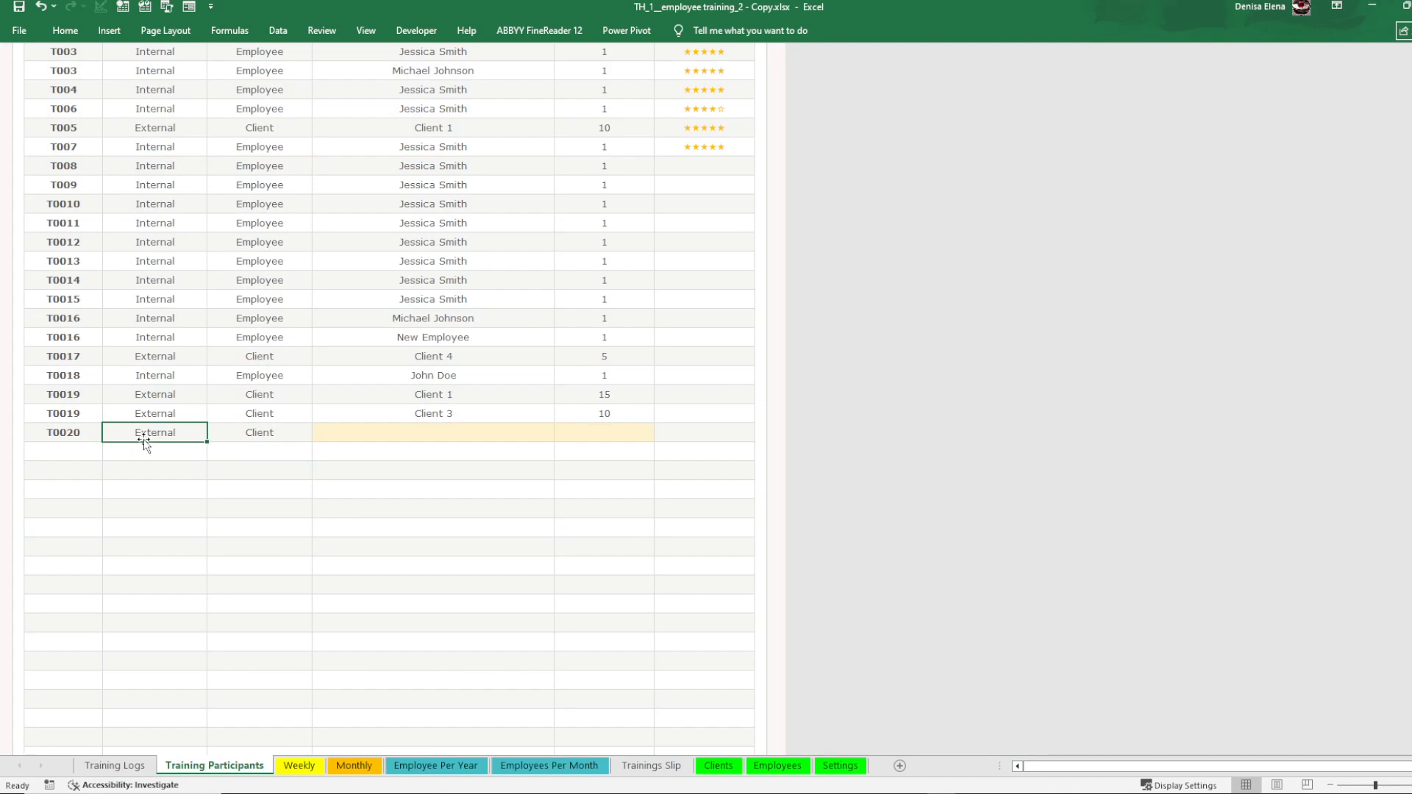
pyautogui.click(295, 437)
# Set T0020's training type to Internal in Training Logs and check the corresponding types on the Training Participants sheet
pyautogui.click(114, 766)
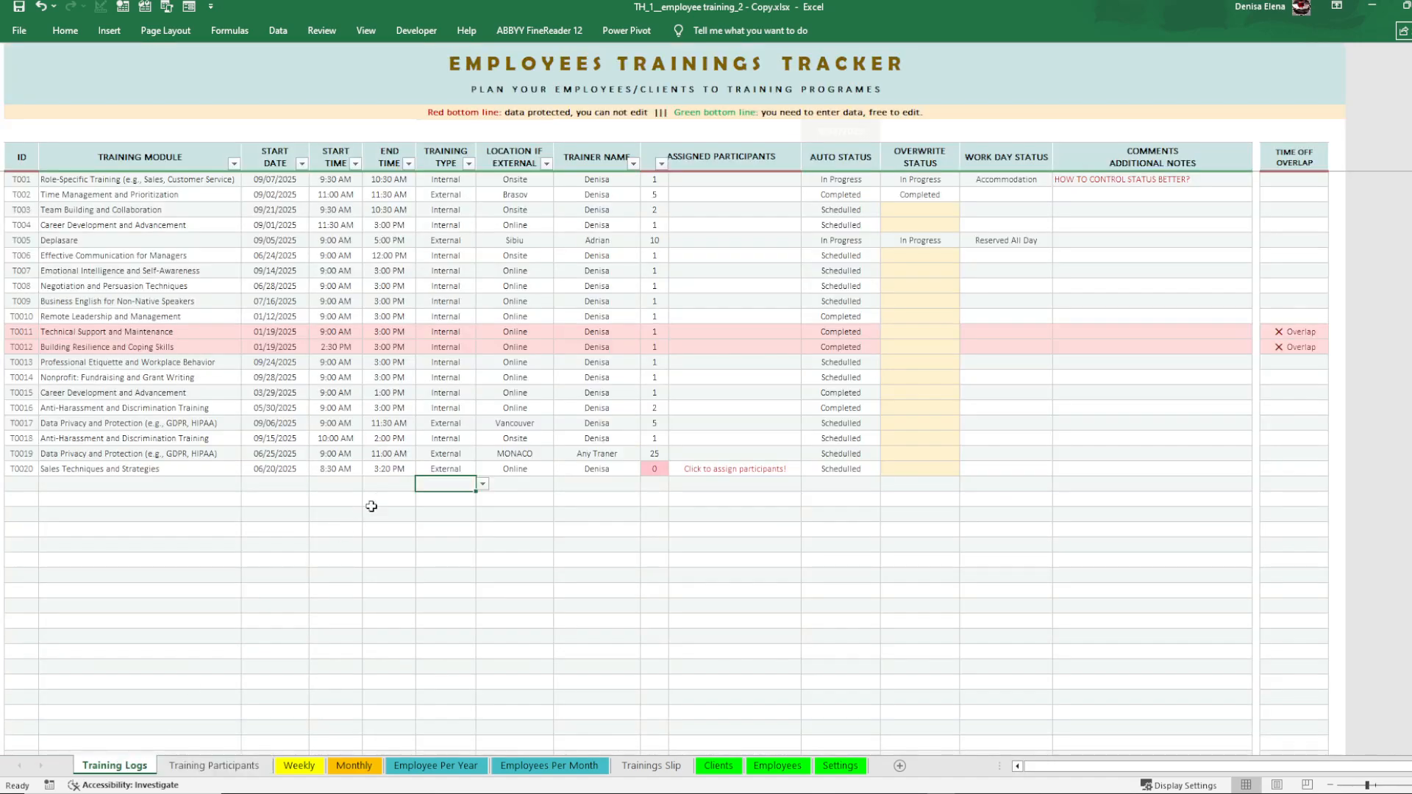
pyautogui.click(446, 469)
pyautogui.click(483, 469)
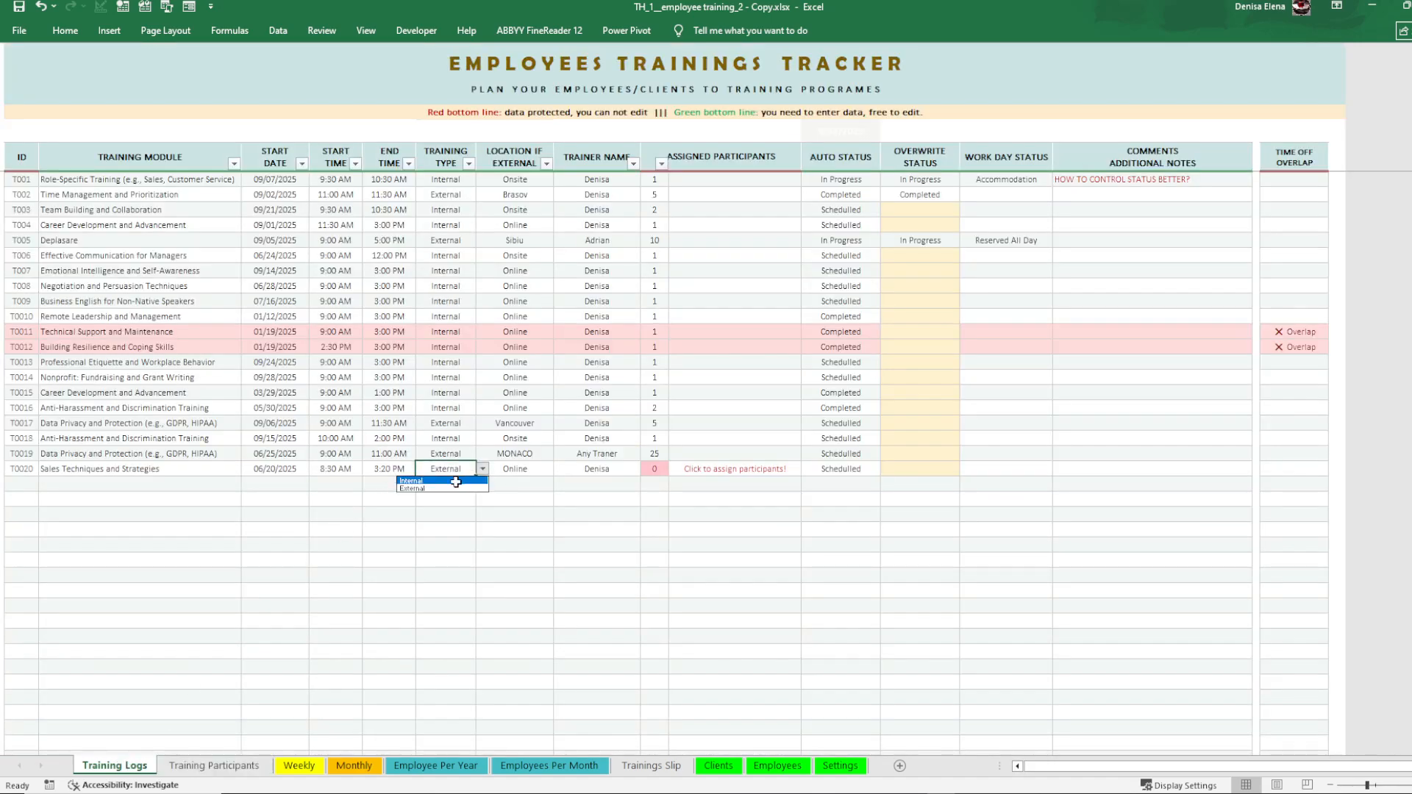
pyautogui.click(456, 482)
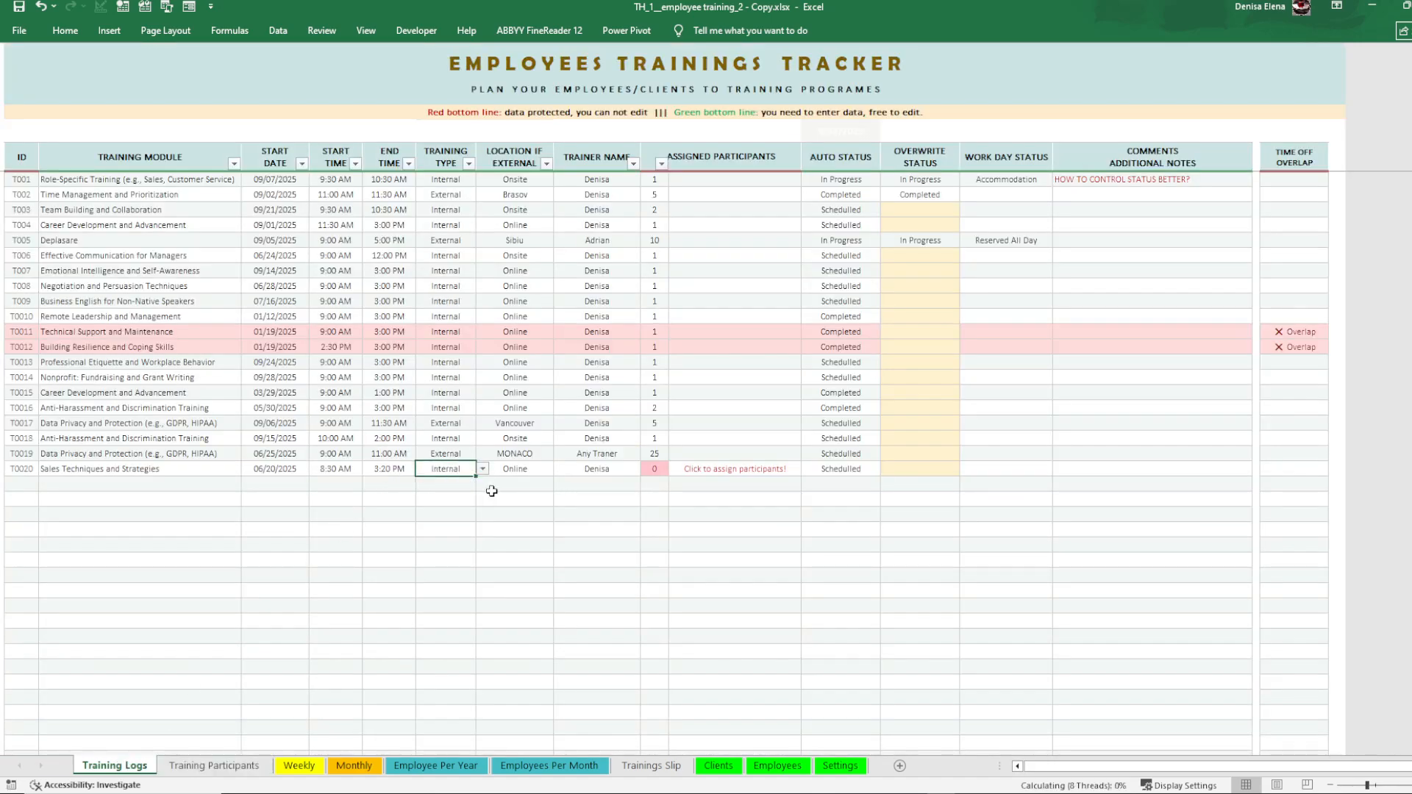
pyautogui.click(213, 765)
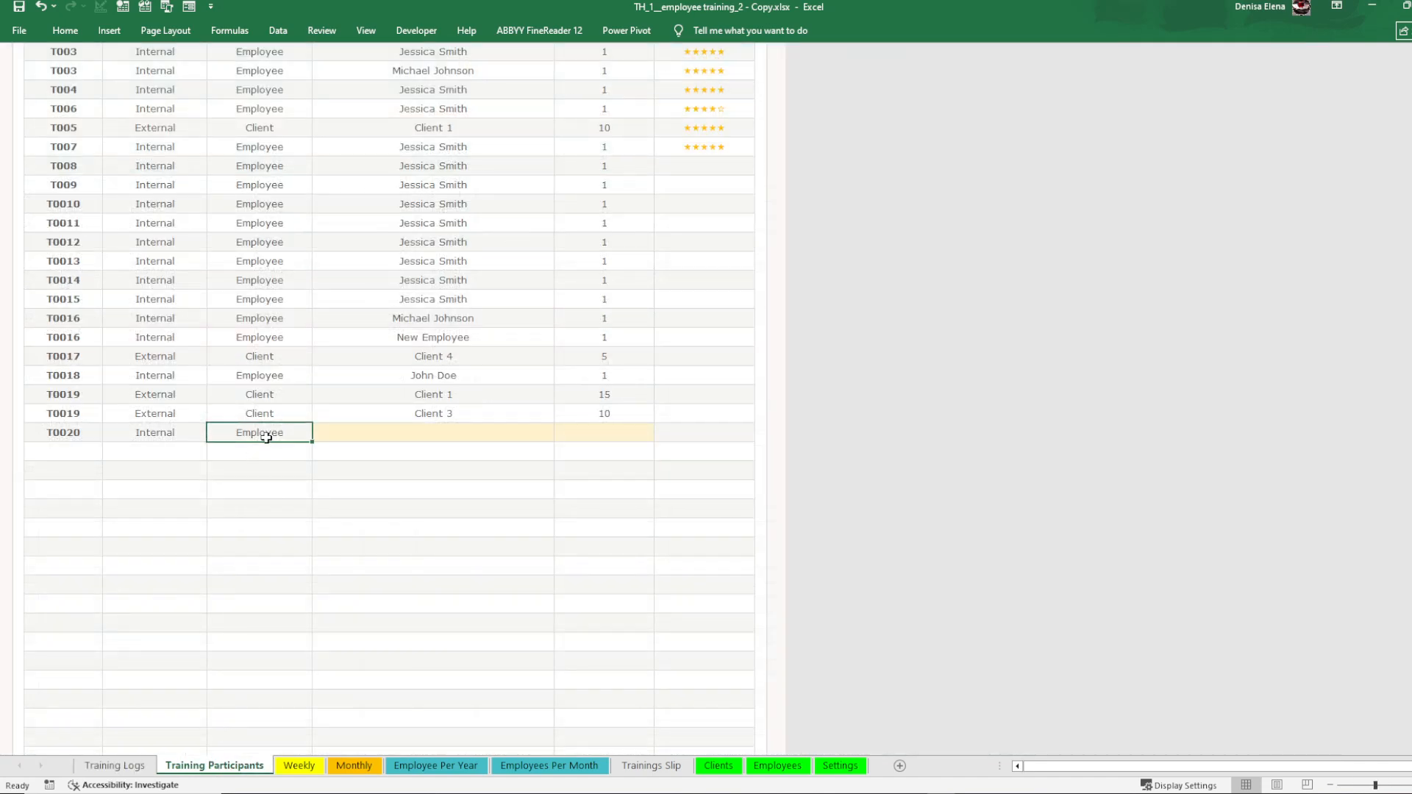
pyautogui.click(248, 524)
pyautogui.moveTo(175, 434); pyautogui.dragTo(293, 430)
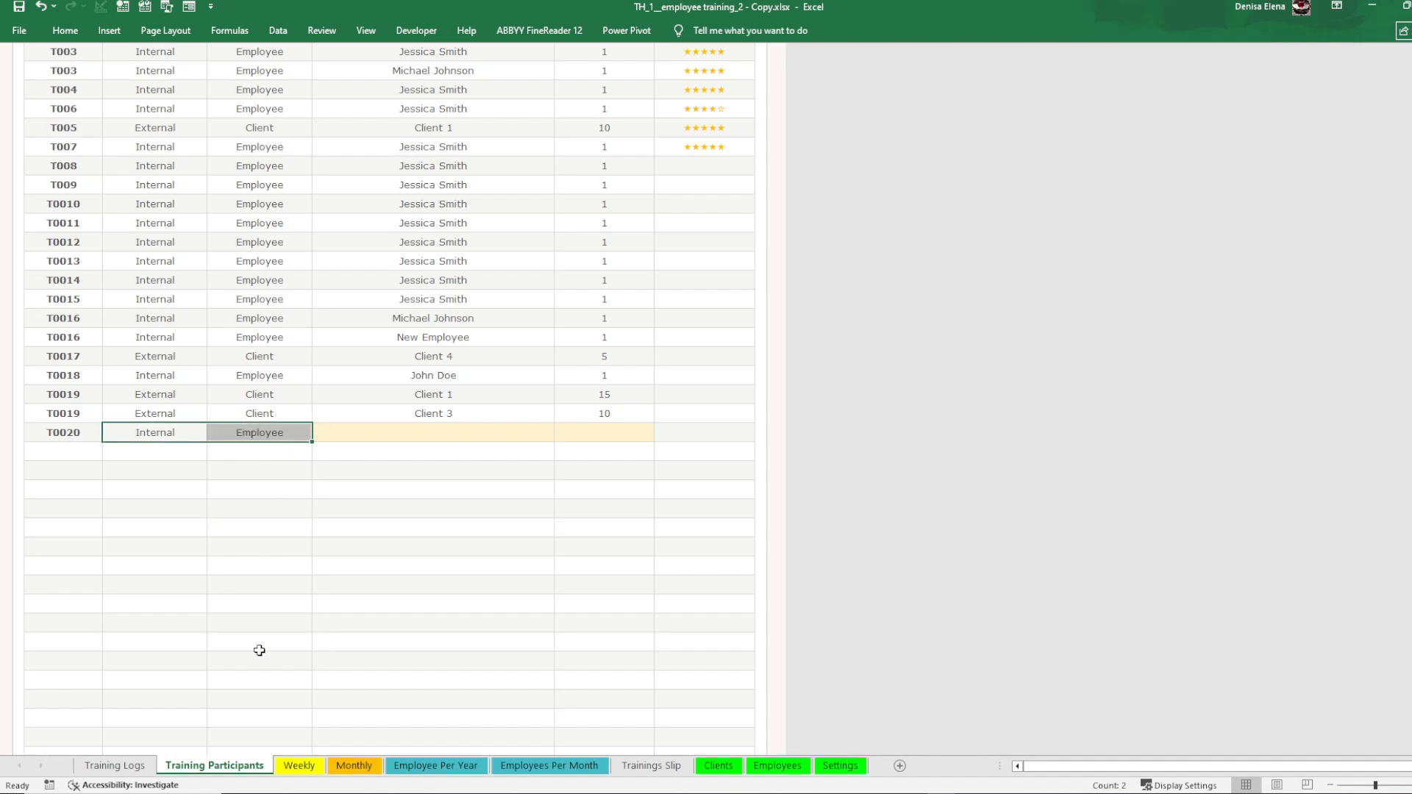
# Compare T0020 in Training Logs with its Training Participants row, and examine that row's unfilled Participant and People Participating cells
pyautogui.click(116, 766)
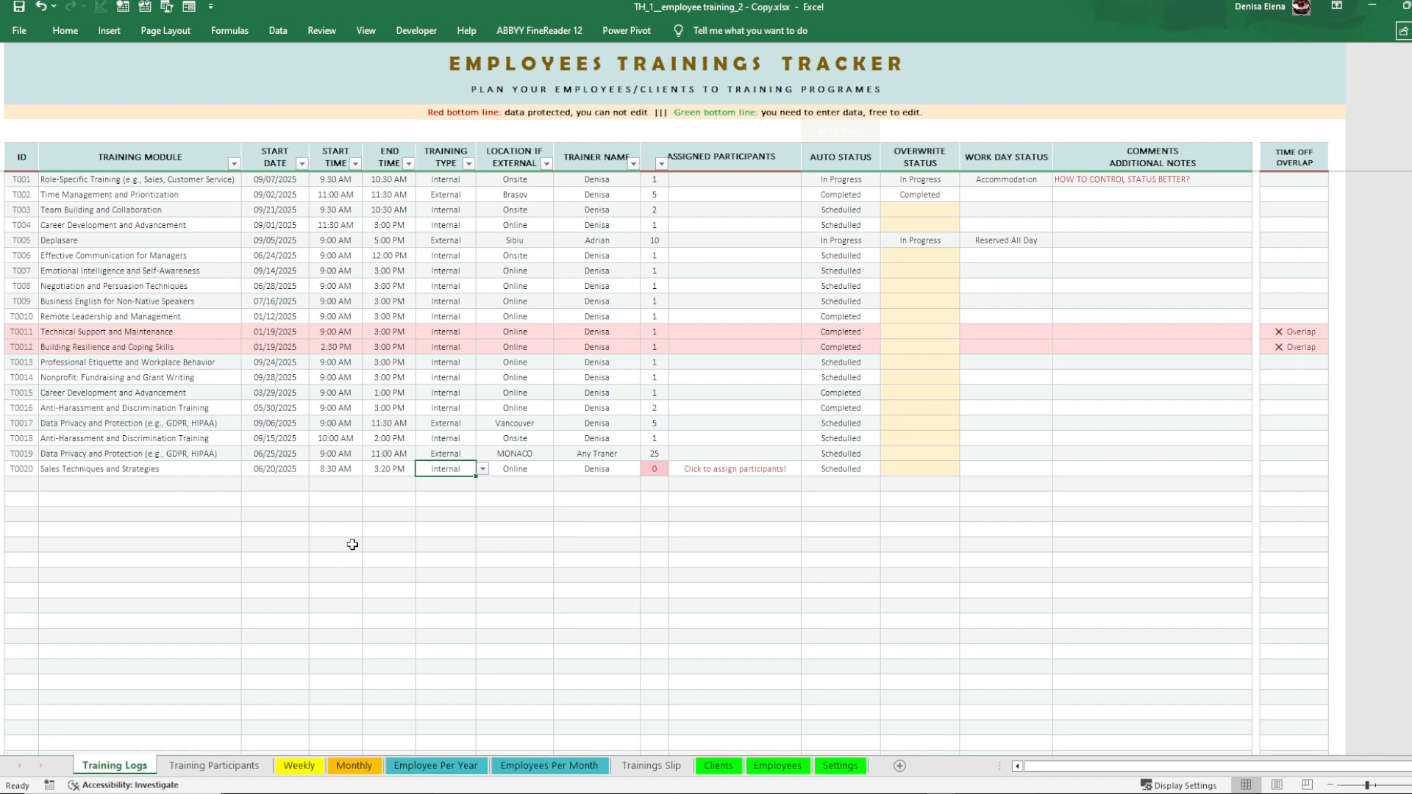
pyautogui.click(208, 768)
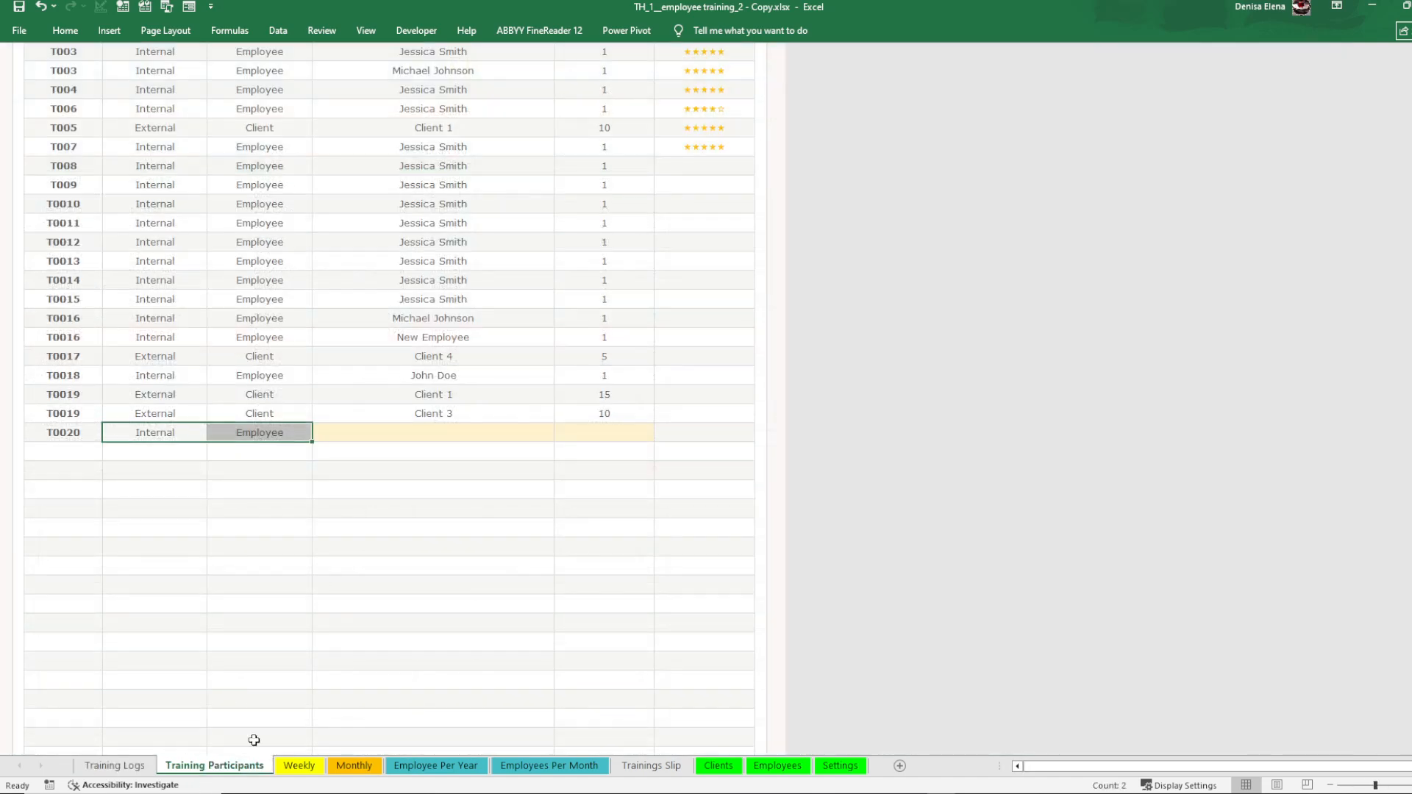
pyautogui.click(148, 476)
pyautogui.click(86, 436)
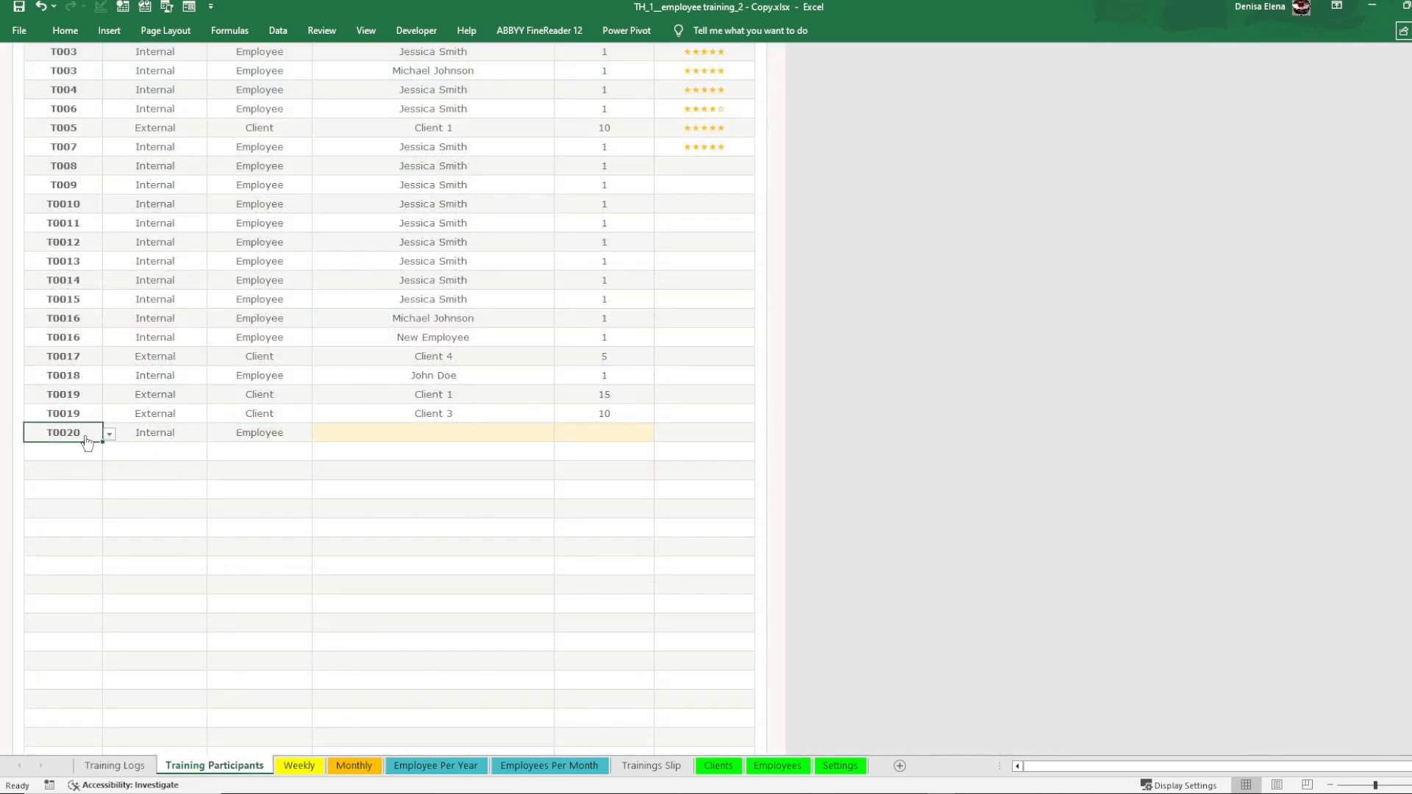
pyautogui.scroll(4, 303, 487)
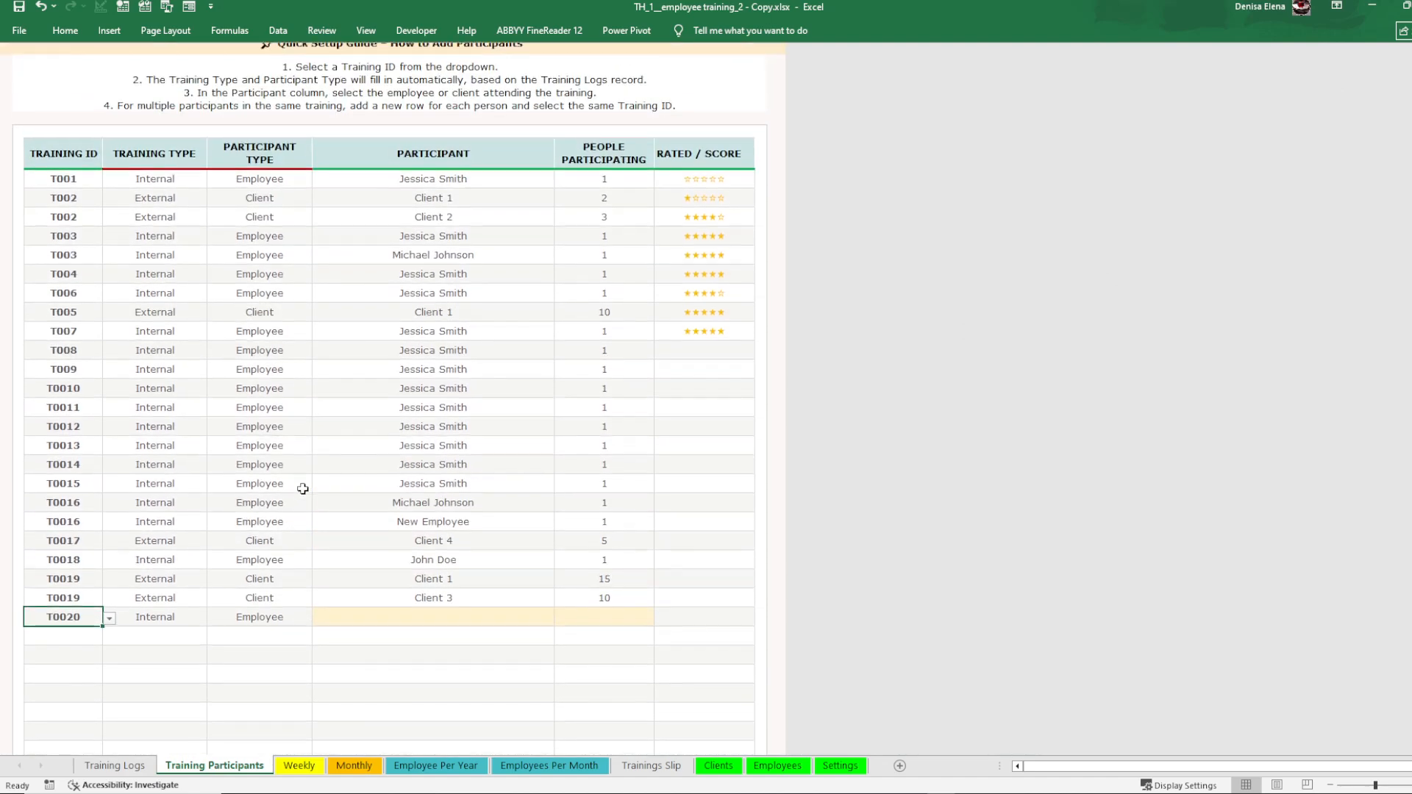
pyautogui.click(359, 625)
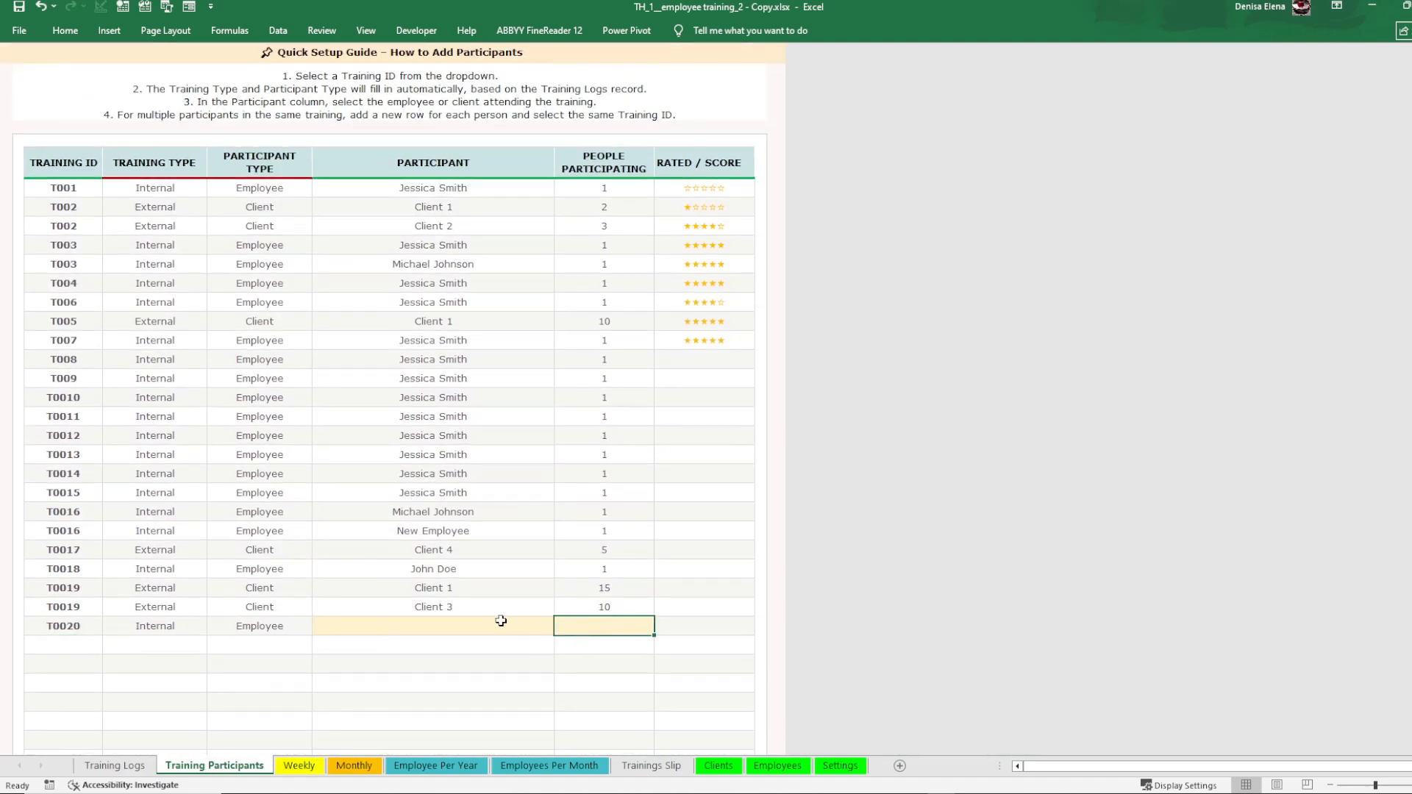
pyautogui.click(598, 628)
pyautogui.click(520, 630)
pyautogui.click(587, 628)
pyautogui.click(481, 630)
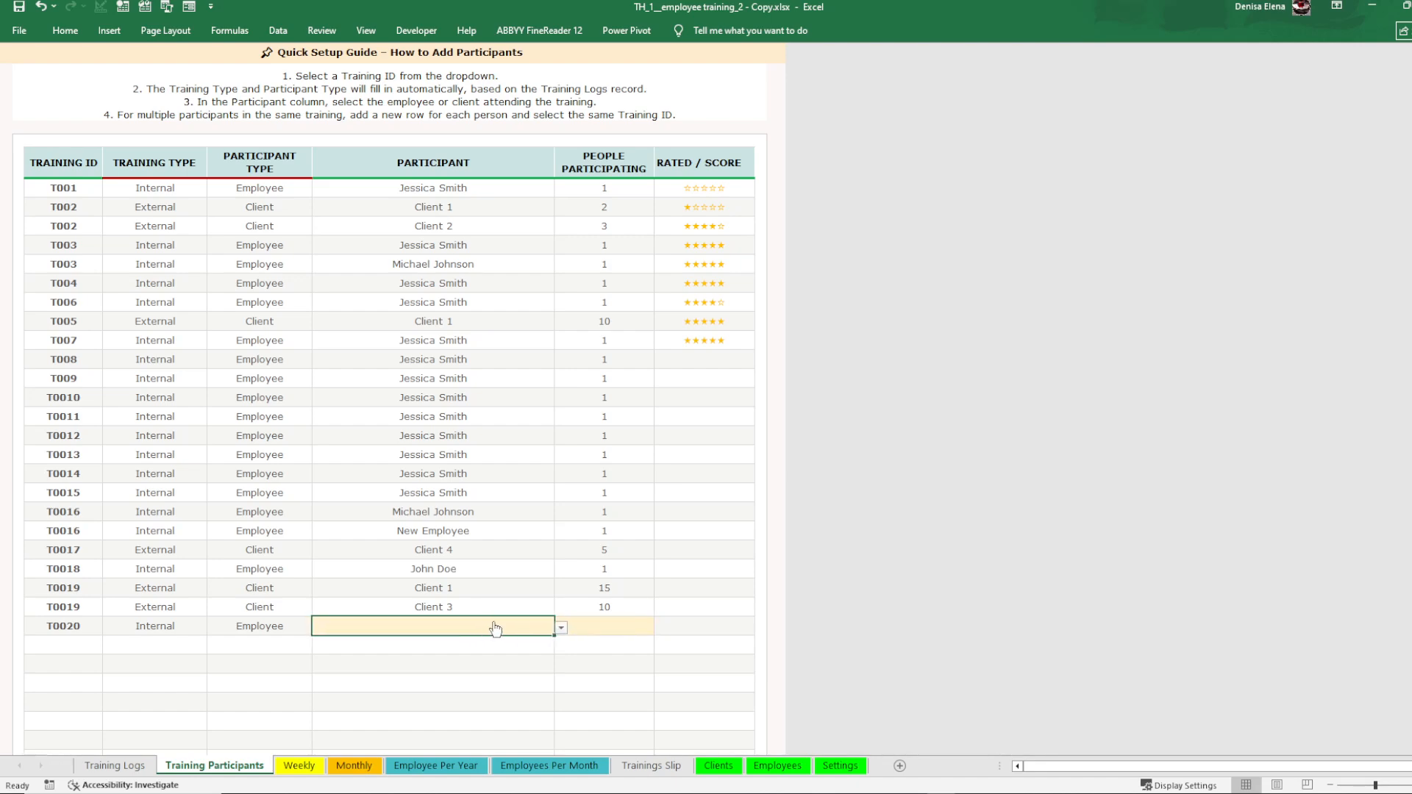
pyautogui.click(475, 159)
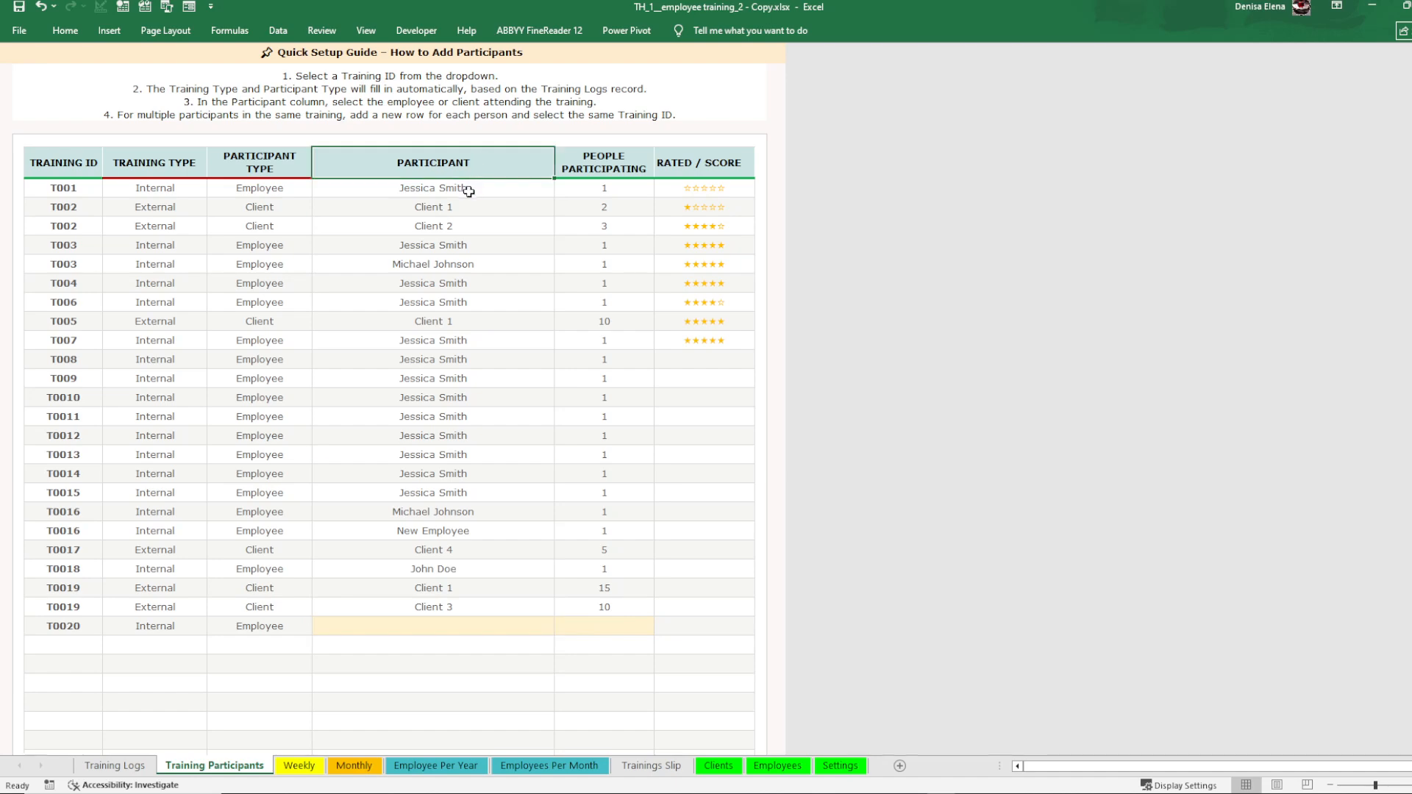
# Assign the third employee in the participant list to T0020 and set People Participating to 1
pyautogui.click(531, 626)
pyautogui.click(561, 629)
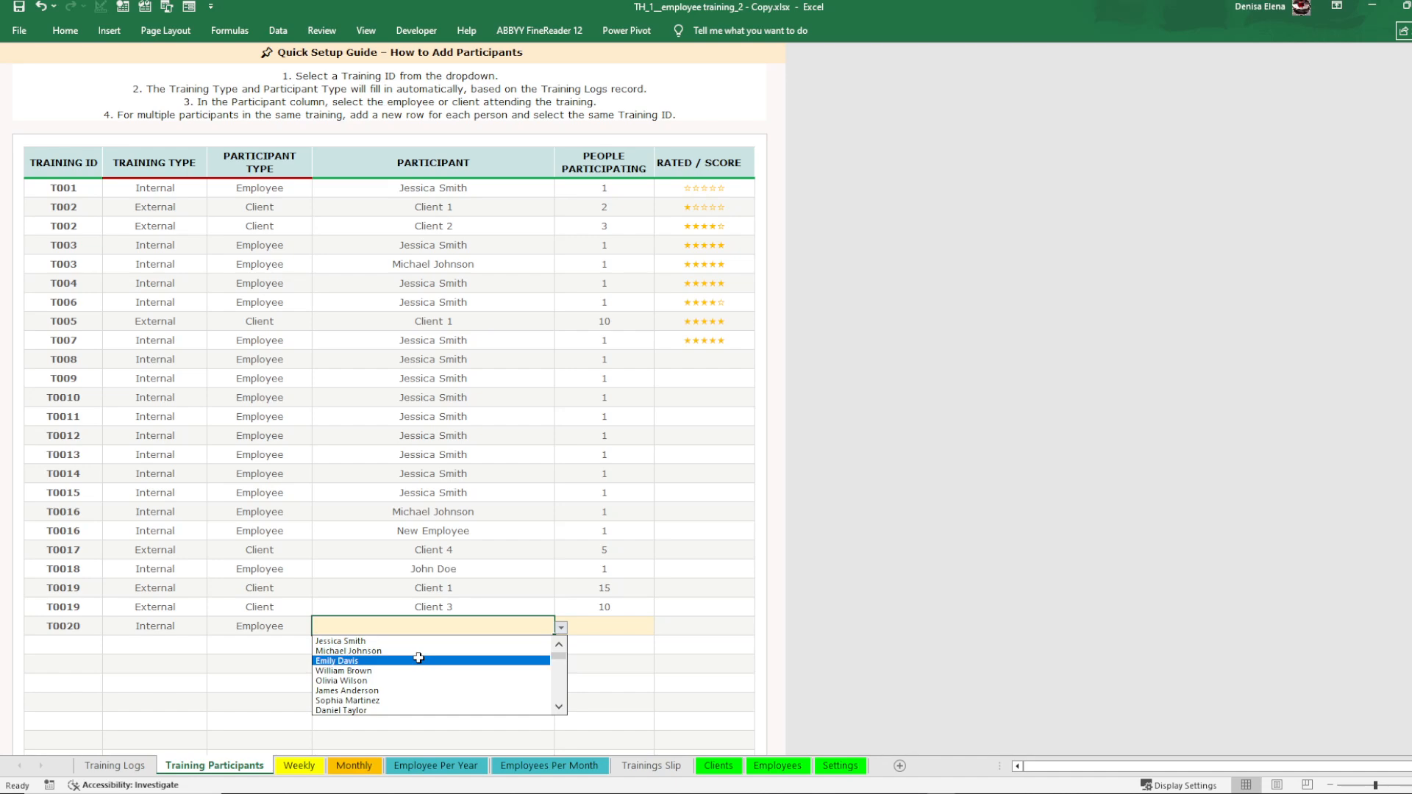
pyautogui.click(419, 658)
pyautogui.click(587, 627)
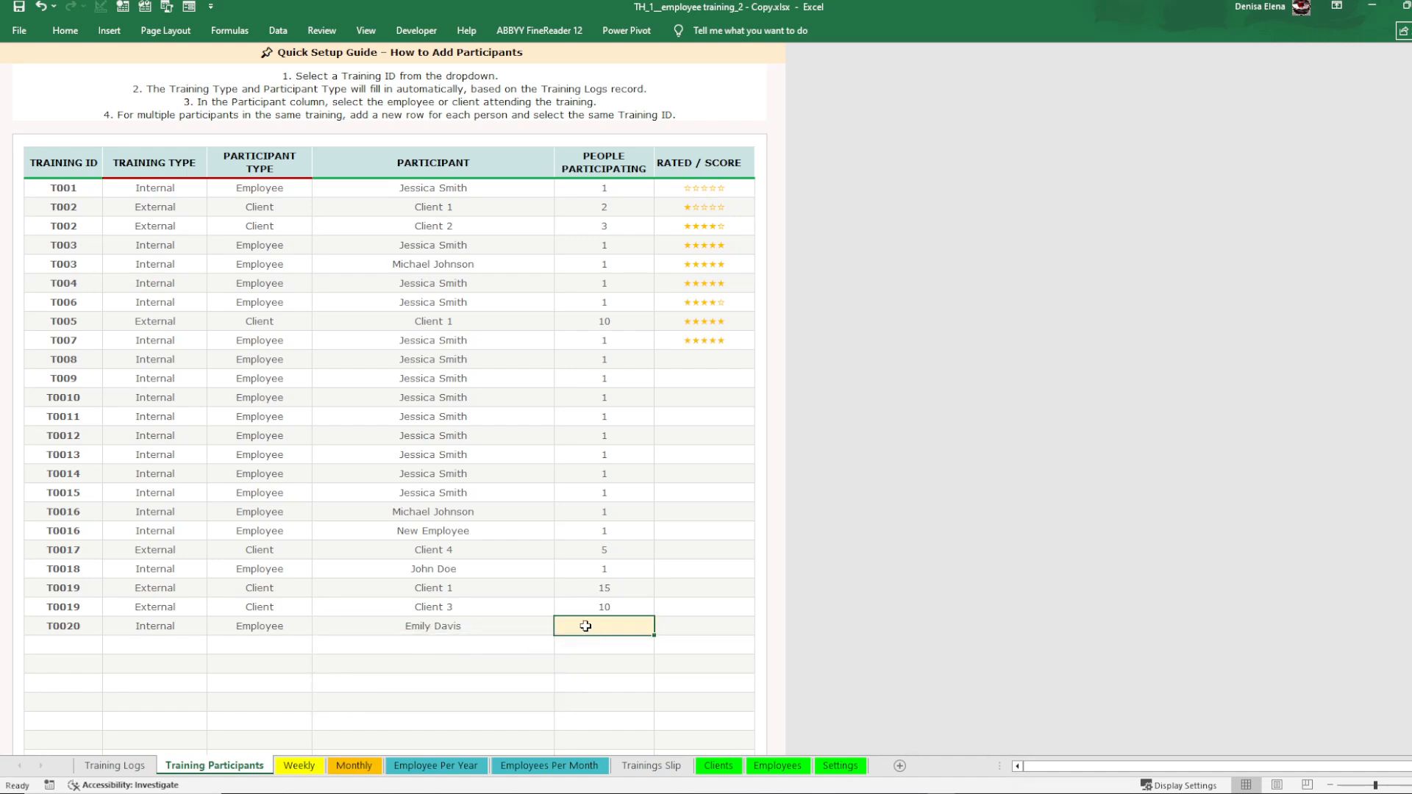
pyautogui.write('1')
pyautogui.click(599, 664)
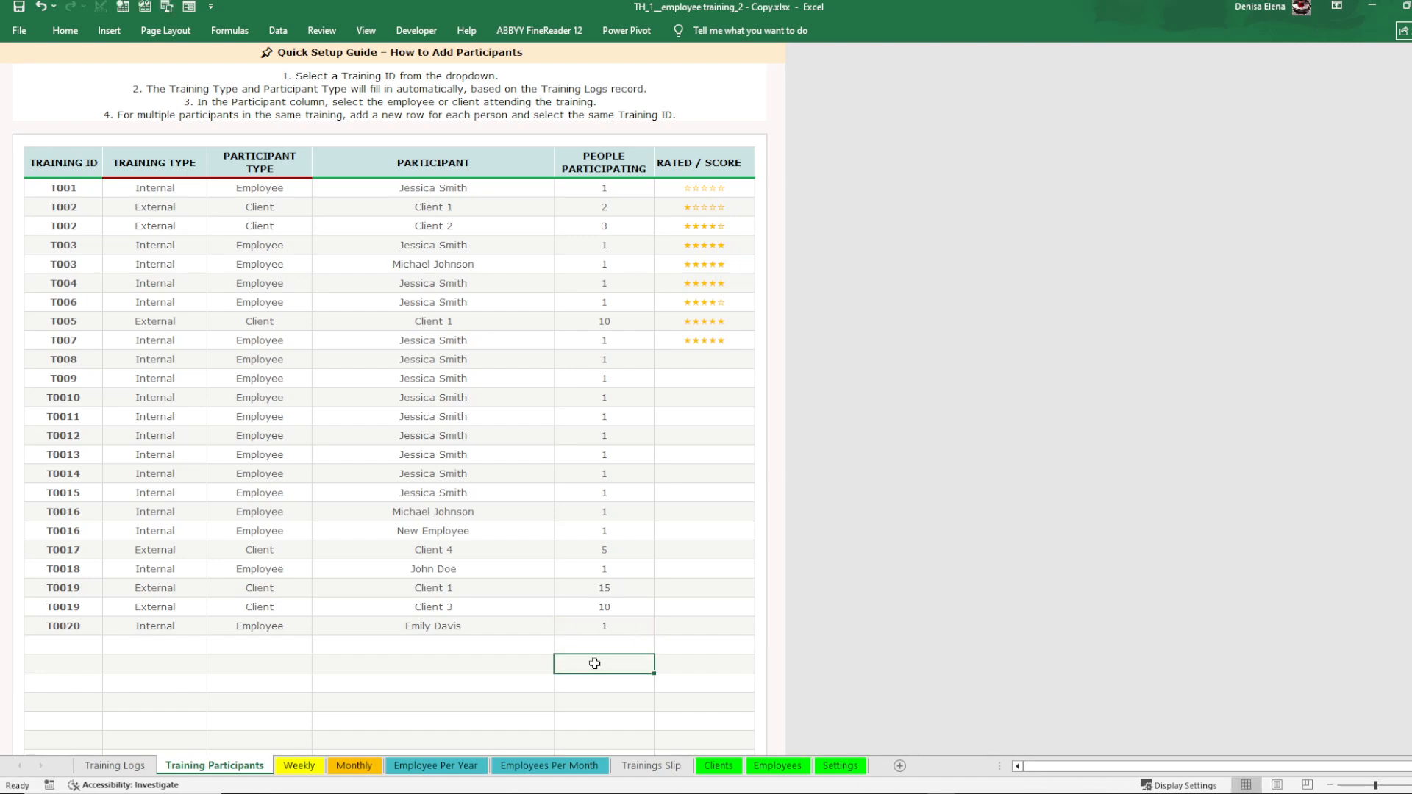
# Enter training ID T0020 in the next empty participant row and check its training and participant types
pyautogui.click(65, 646)
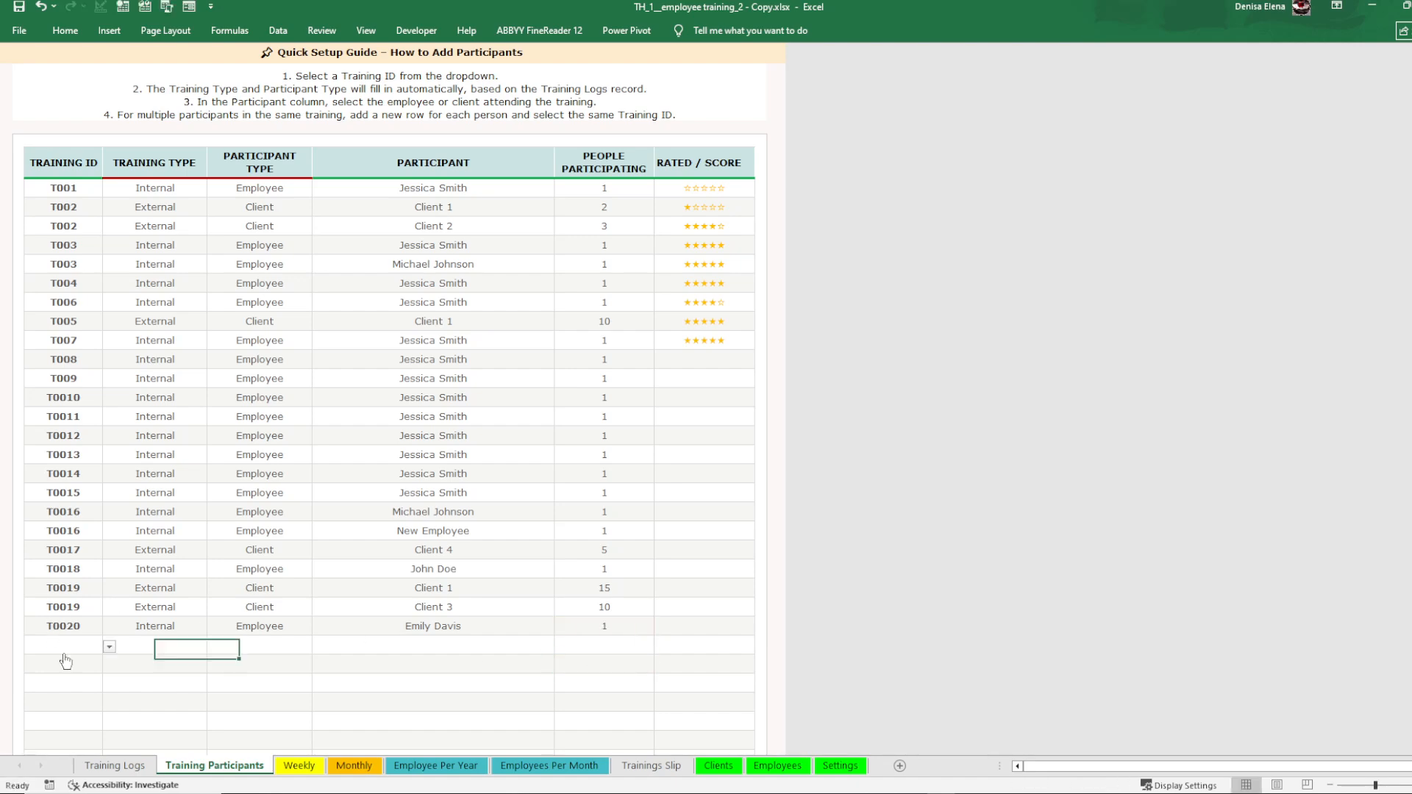
pyautogui.click(109, 644)
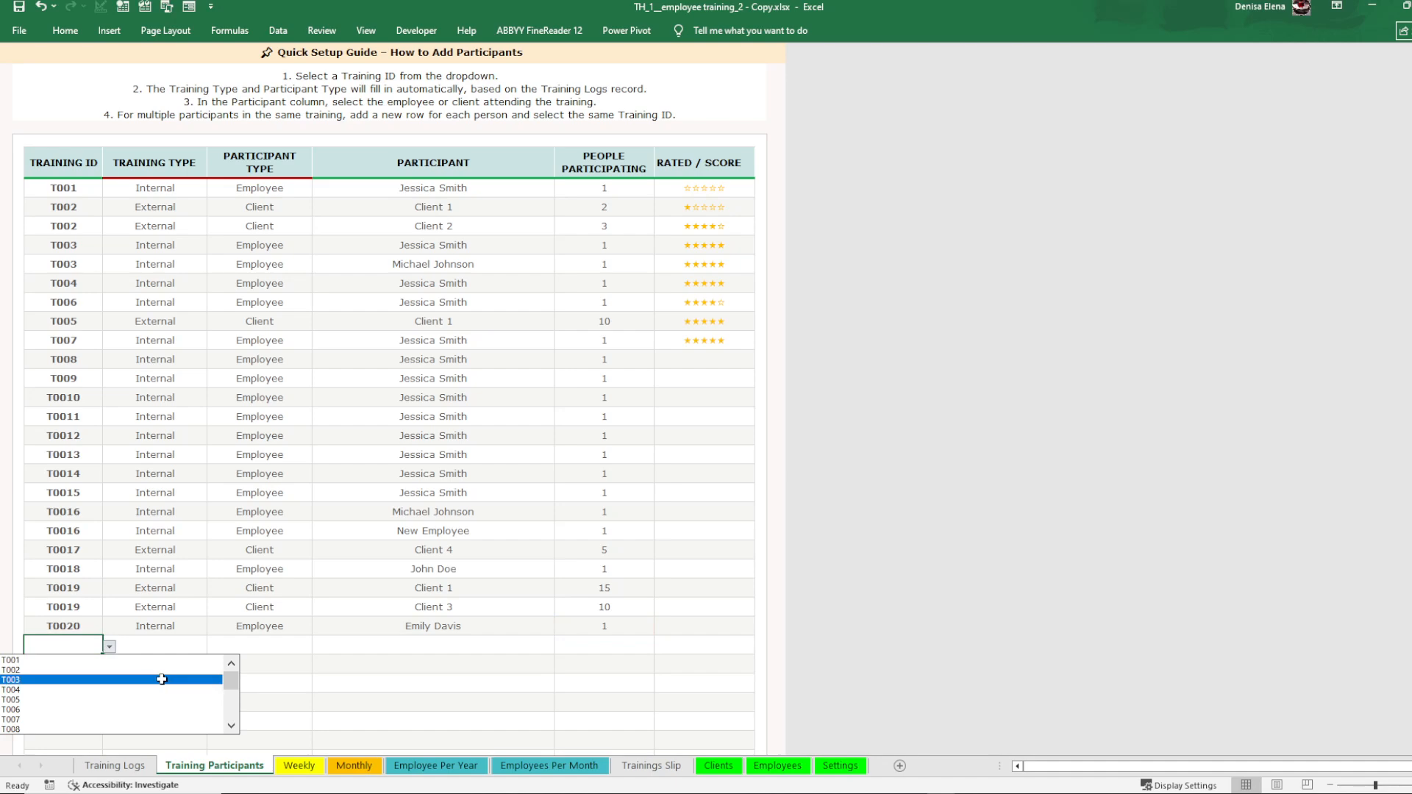
pyautogui.moveTo(231, 680); pyautogui.dragTo(225, 736)
pyautogui.click(167, 730)
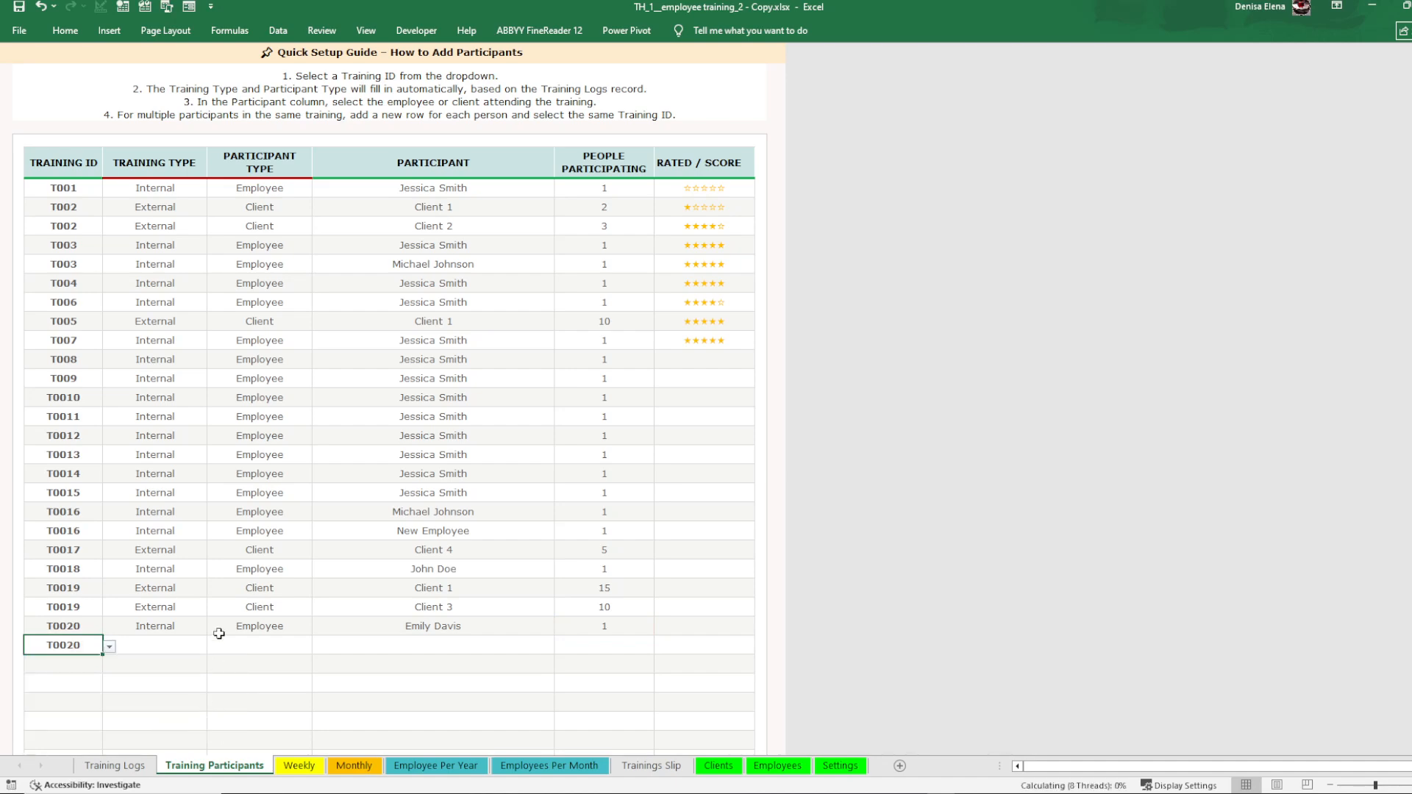
pyautogui.click(176, 646)
pyautogui.click(256, 648)
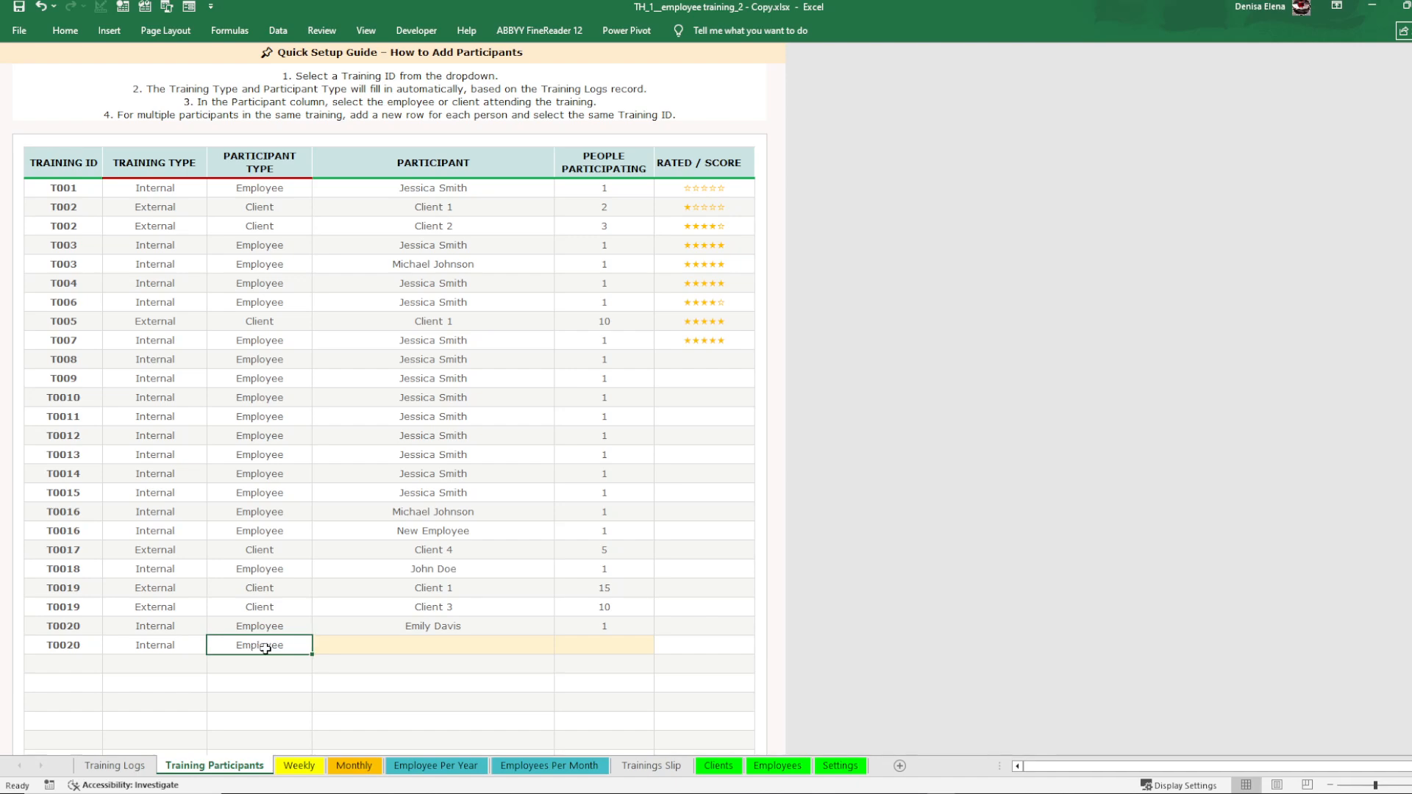
# Assign the first employee in the participant list to the second T0020 row and set People Participating to 1
pyautogui.click(431, 644)
pyautogui.click(560, 647)
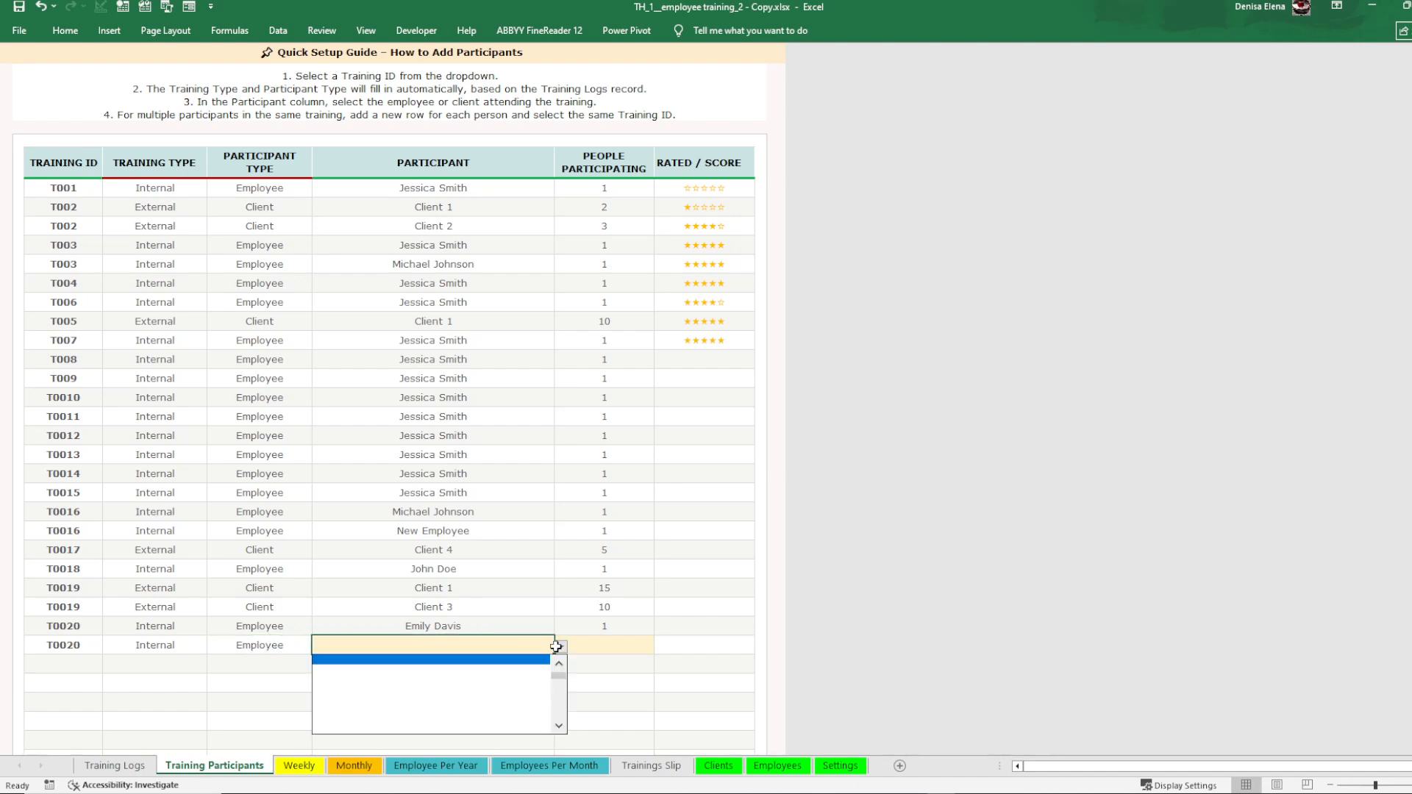
pyautogui.click(463, 661)
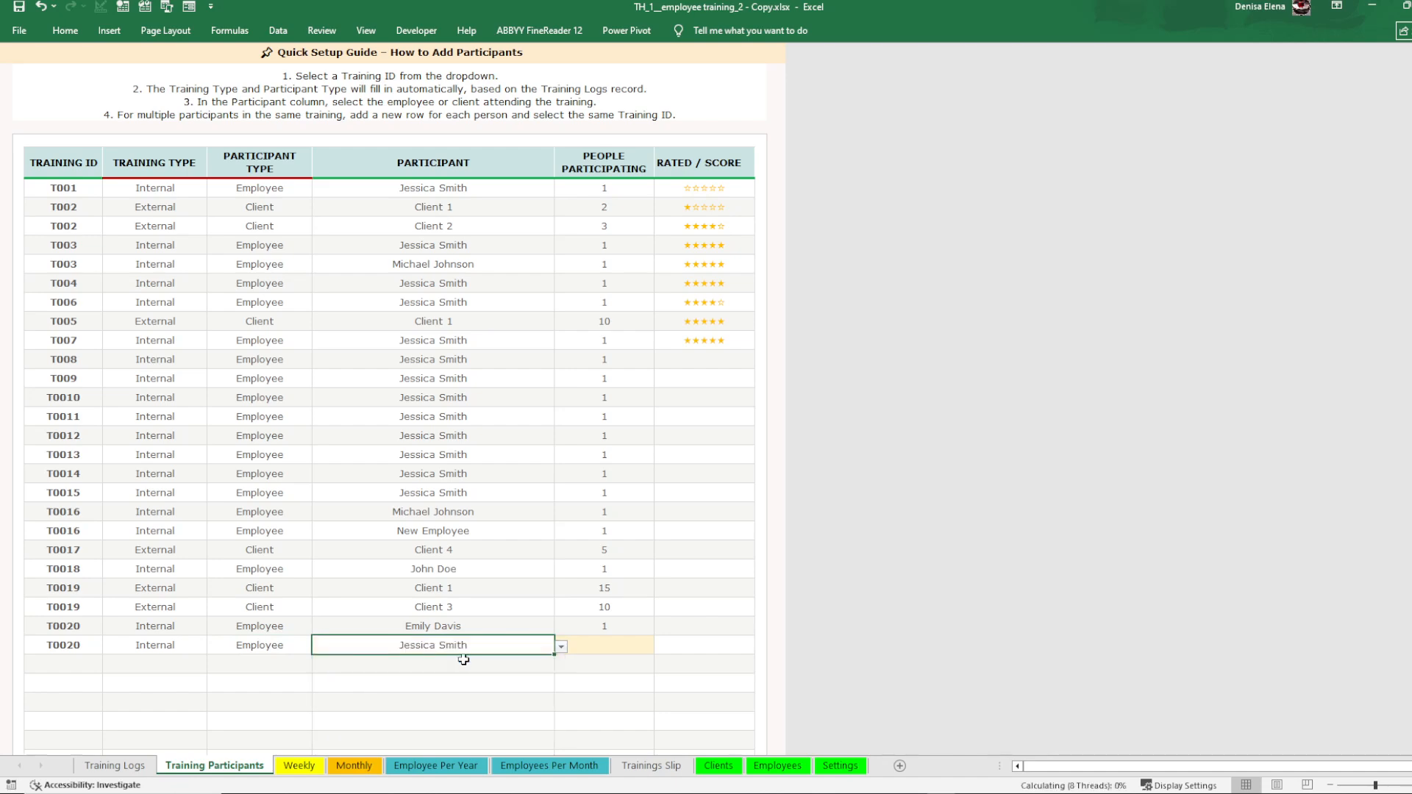
pyautogui.click(640, 648)
pyautogui.write('1')
pyautogui.click(614, 679)
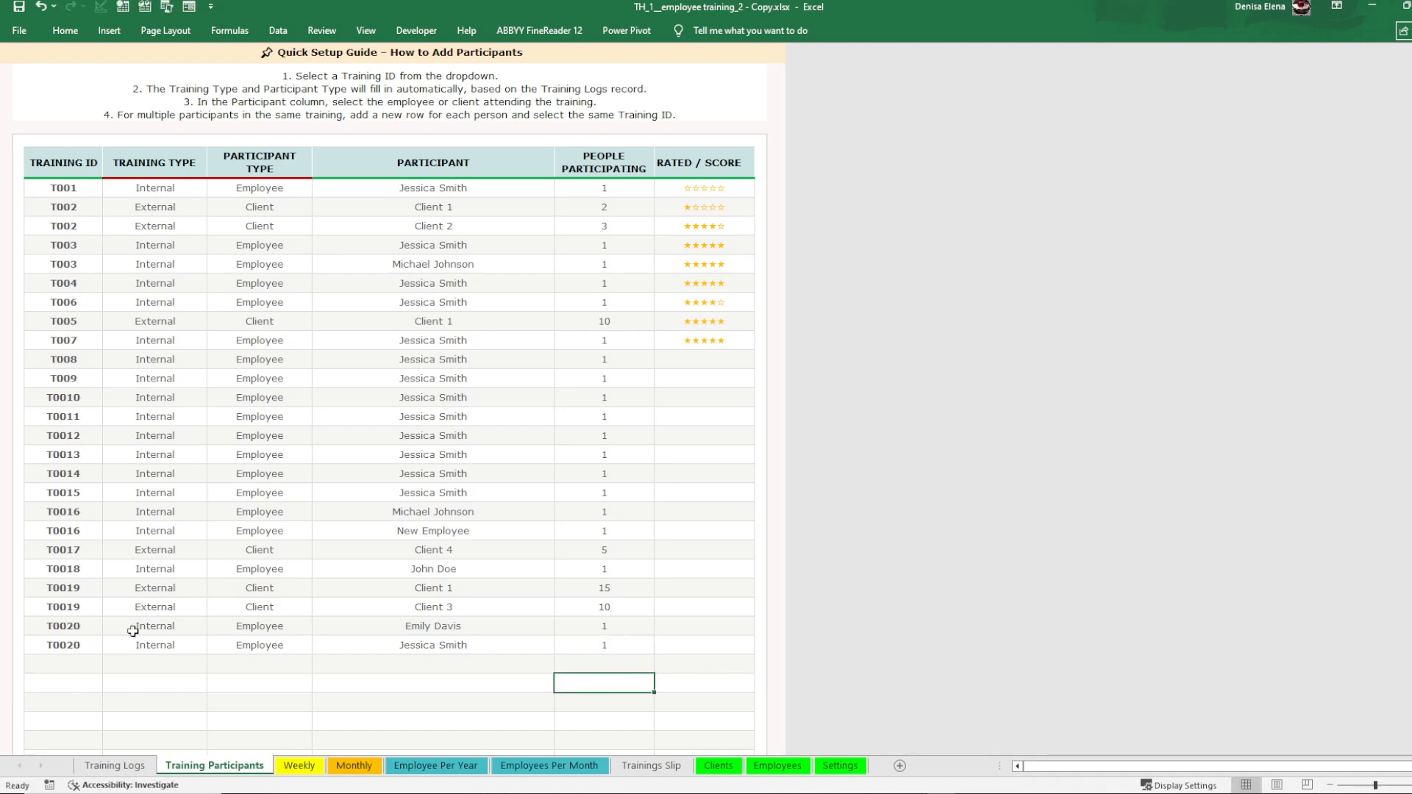
# Review the two T0020 participant rows and check the training's assigned participant count in Training Logs
pyautogui.moveTo(94, 628); pyautogui.dragTo(96, 644)
pyautogui.click(407, 631)
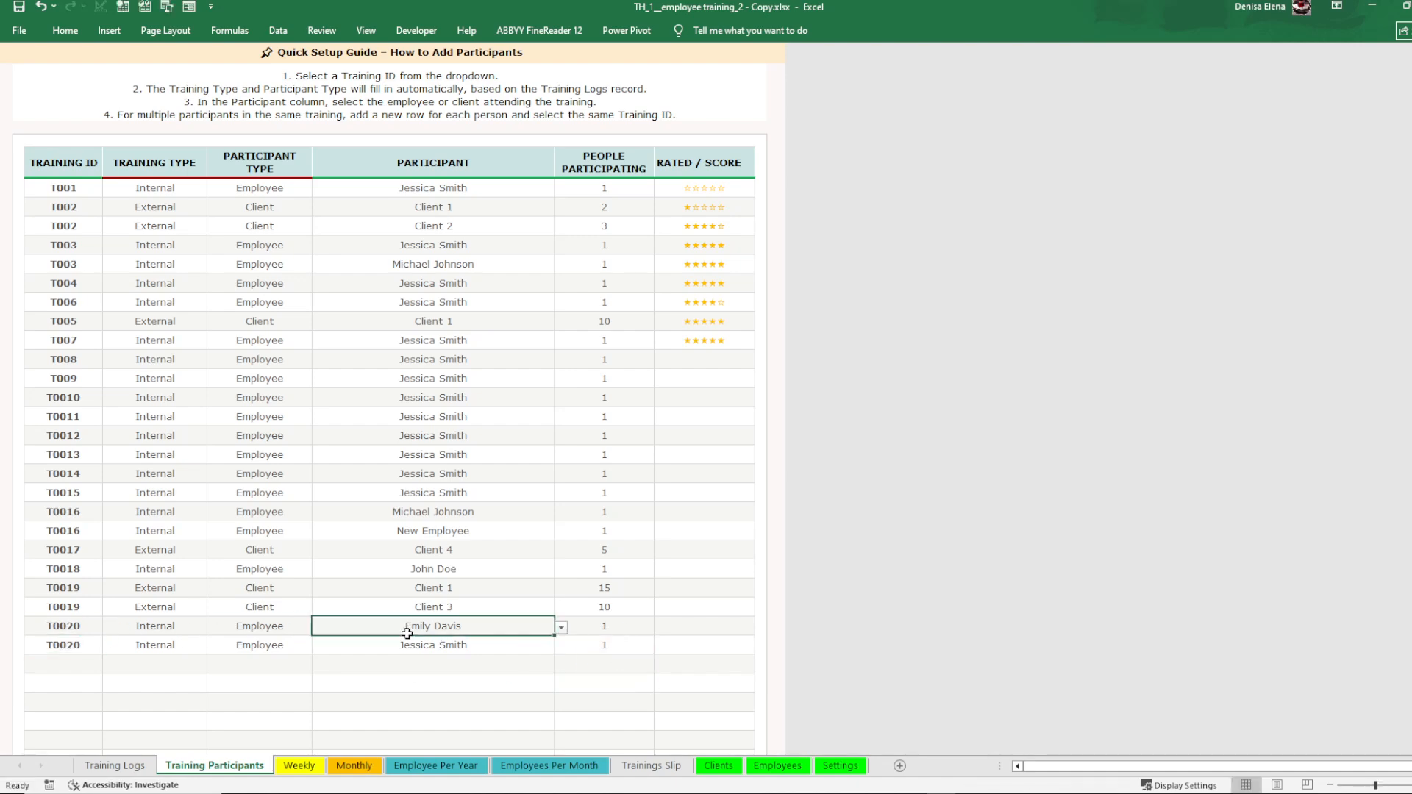
pyautogui.moveTo(407, 634); pyautogui.dragTo(458, 626)
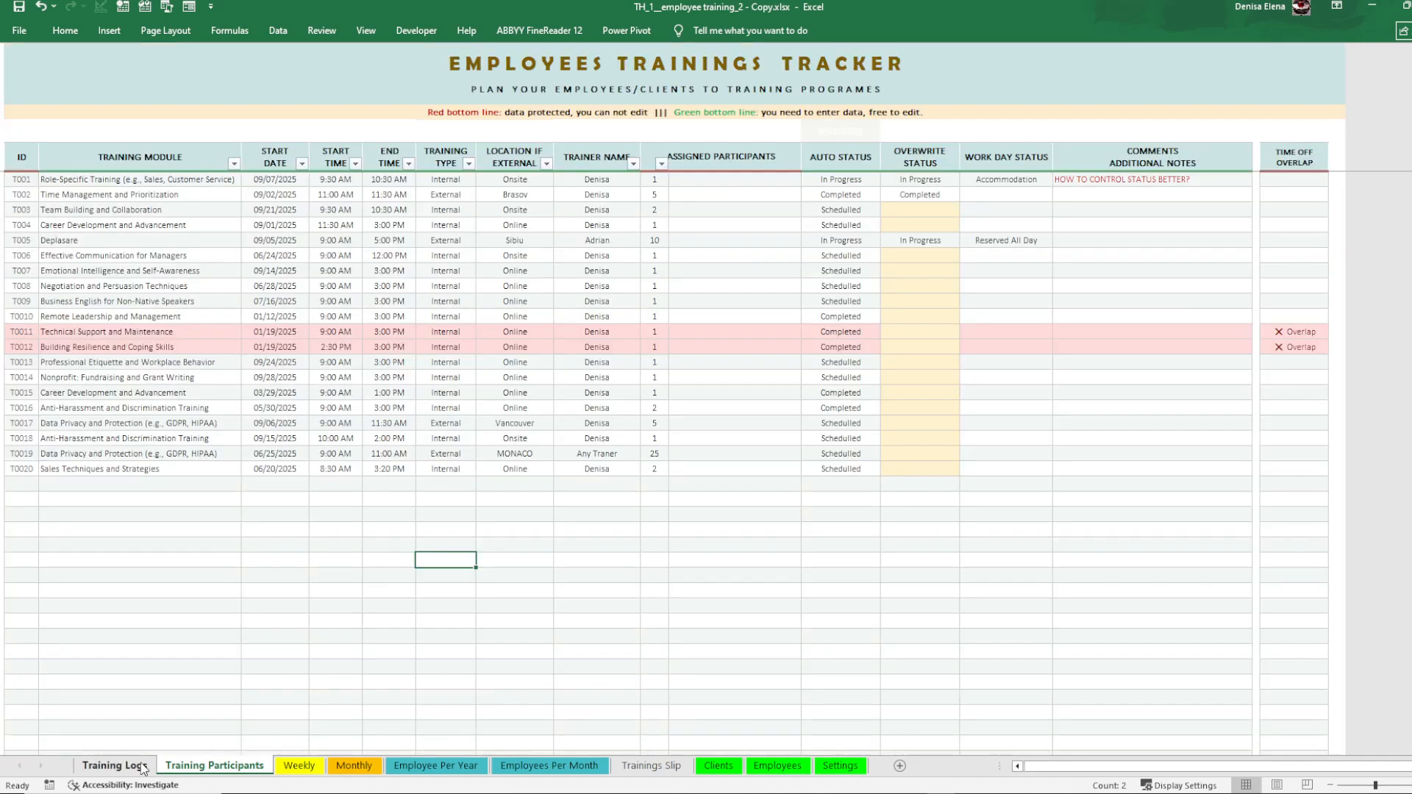
pyautogui.click(137, 767)
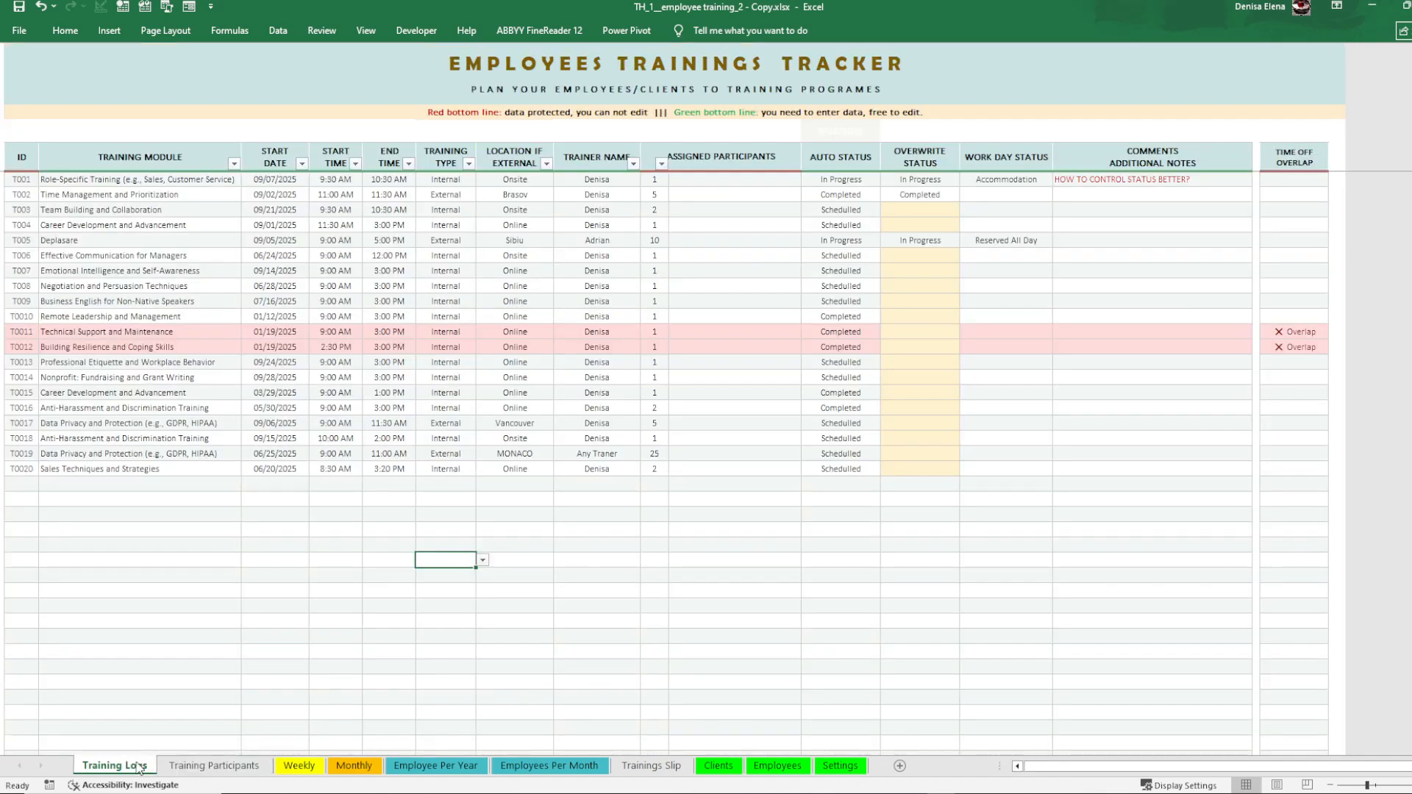
pyautogui.click(658, 472)
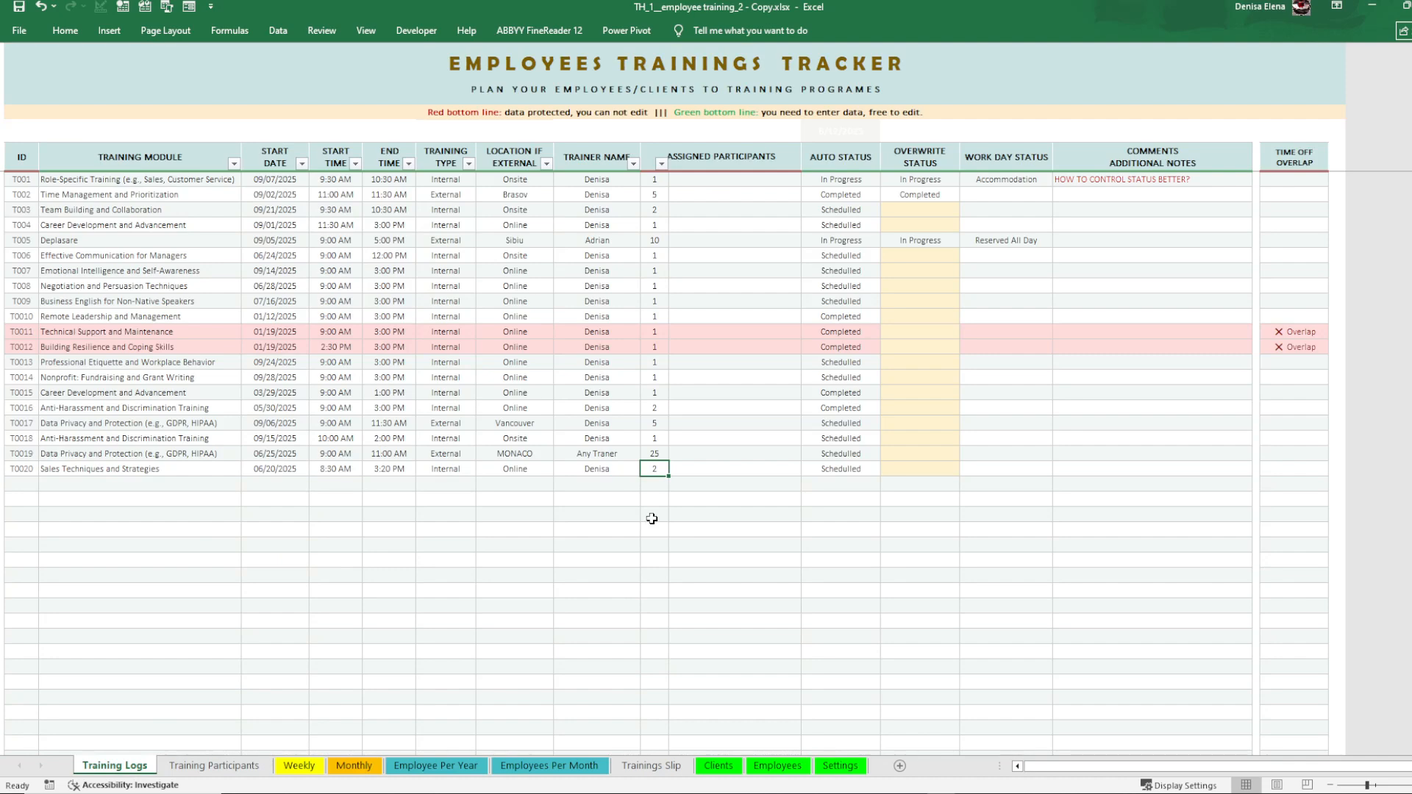
# Cross-check the T0020 Sales Techniques and Strategies record in Training Logs against its rows in Training Participants
pyautogui.click(64, 470)
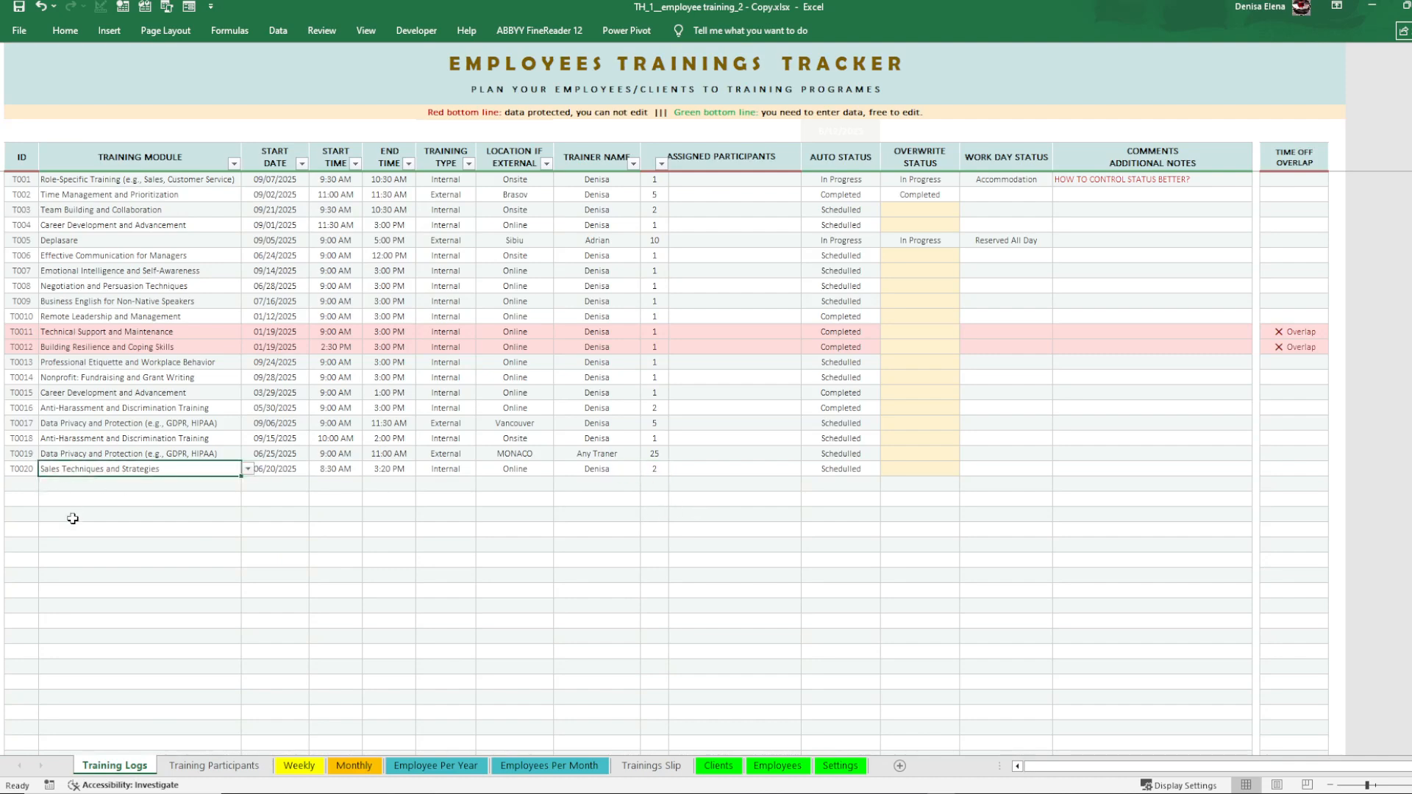
pyautogui.click(22, 473)
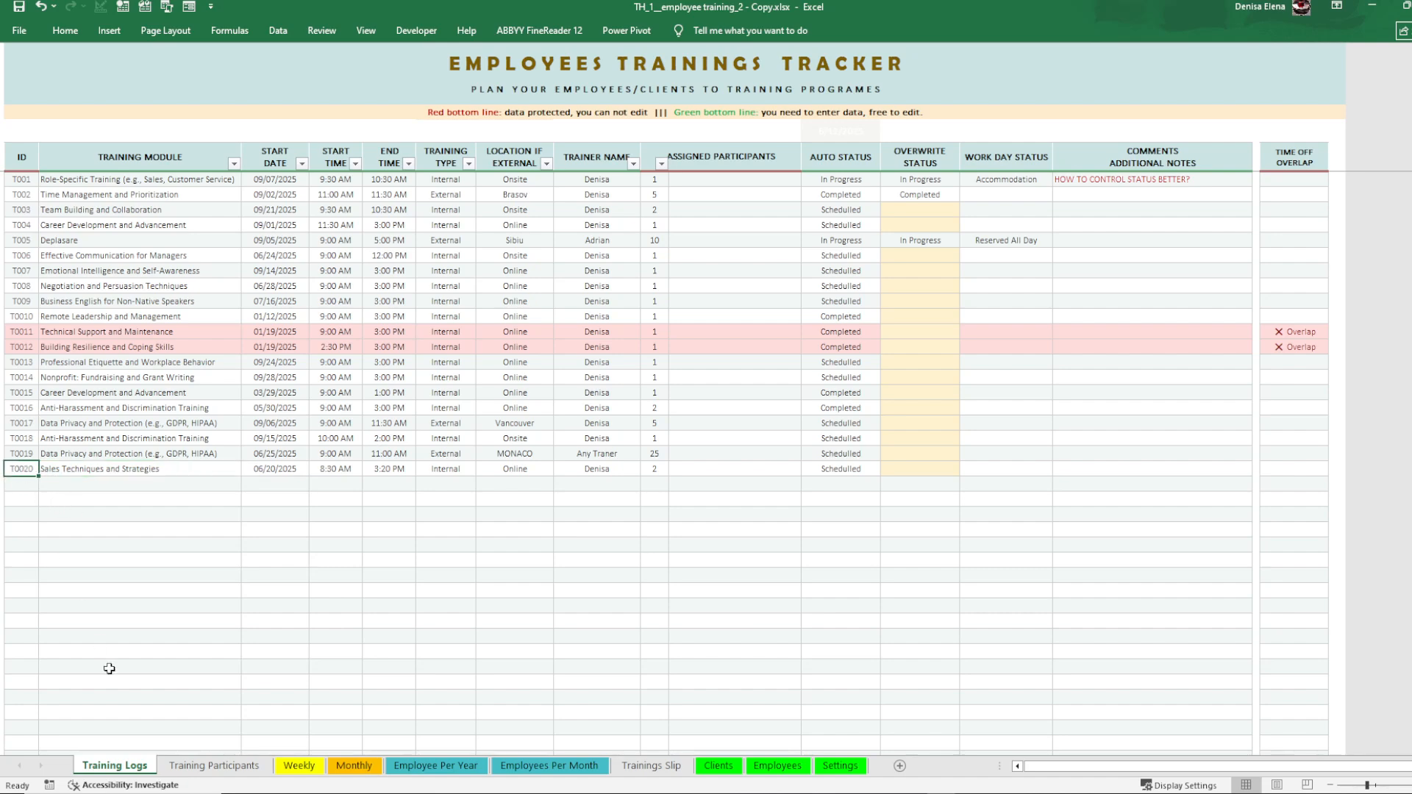
pyautogui.click(214, 766)
pyautogui.moveTo(69, 625); pyautogui.dragTo(80, 637)
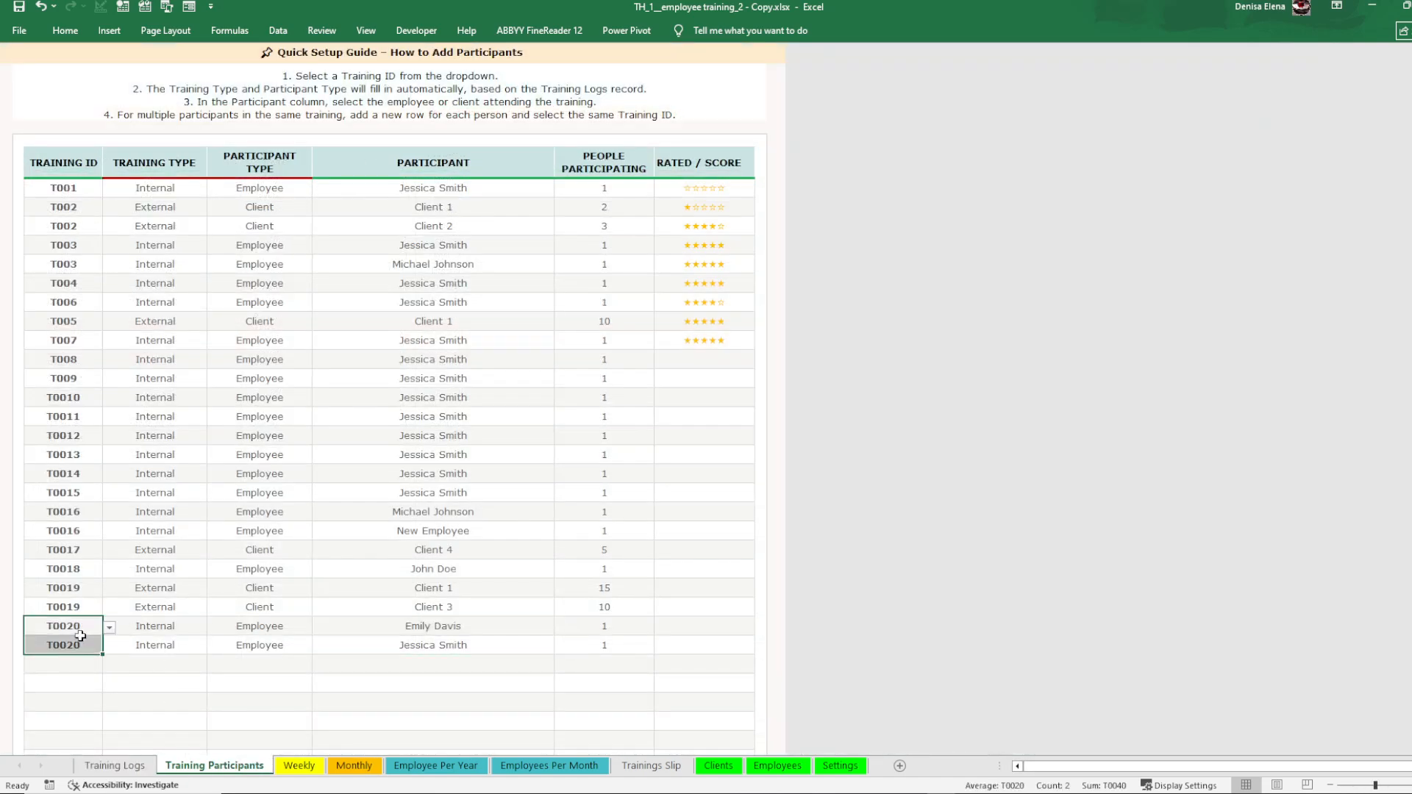
# Add Code of Conduct and Ethics Training as the module in the next empty Training Logs row
pyautogui.click(114, 766)
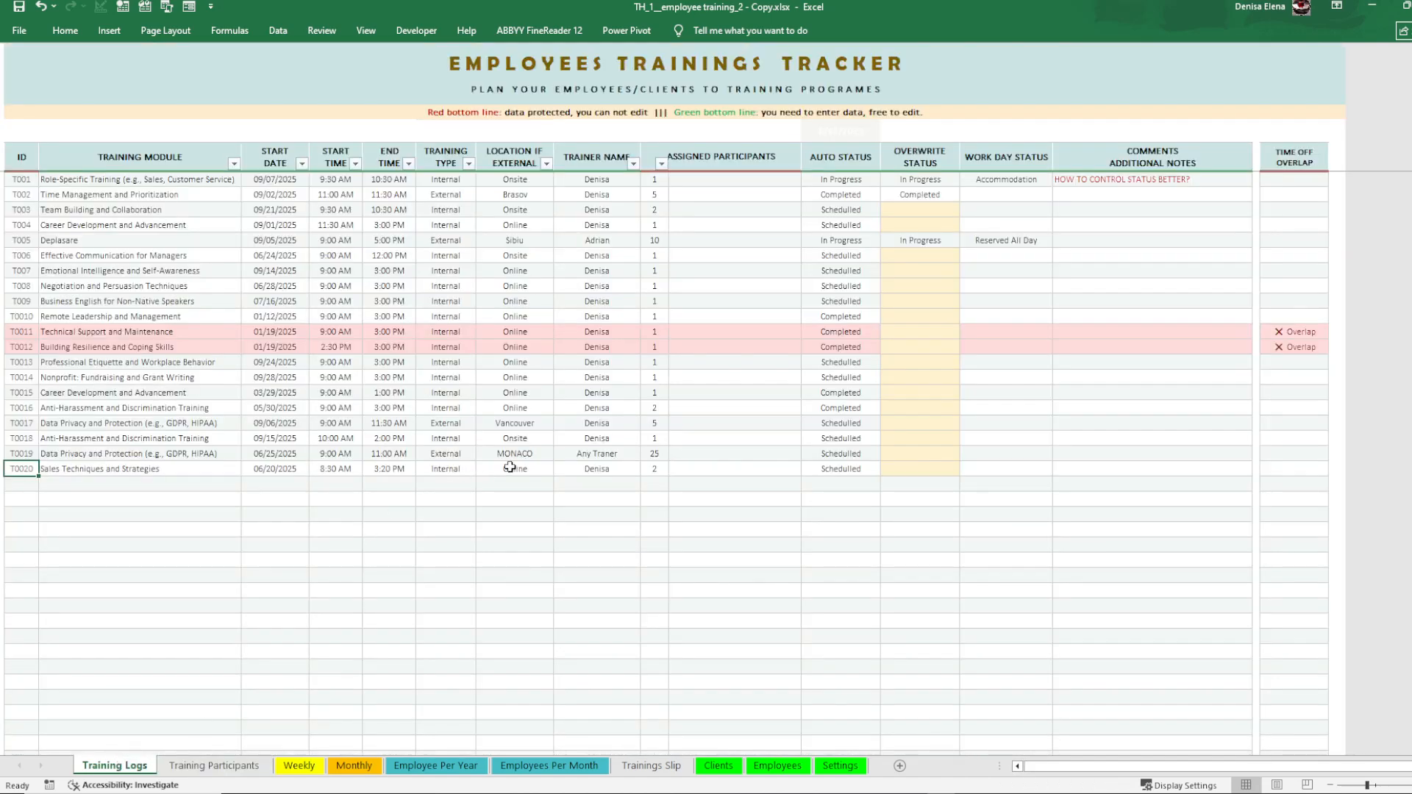
pyautogui.click(53, 484)
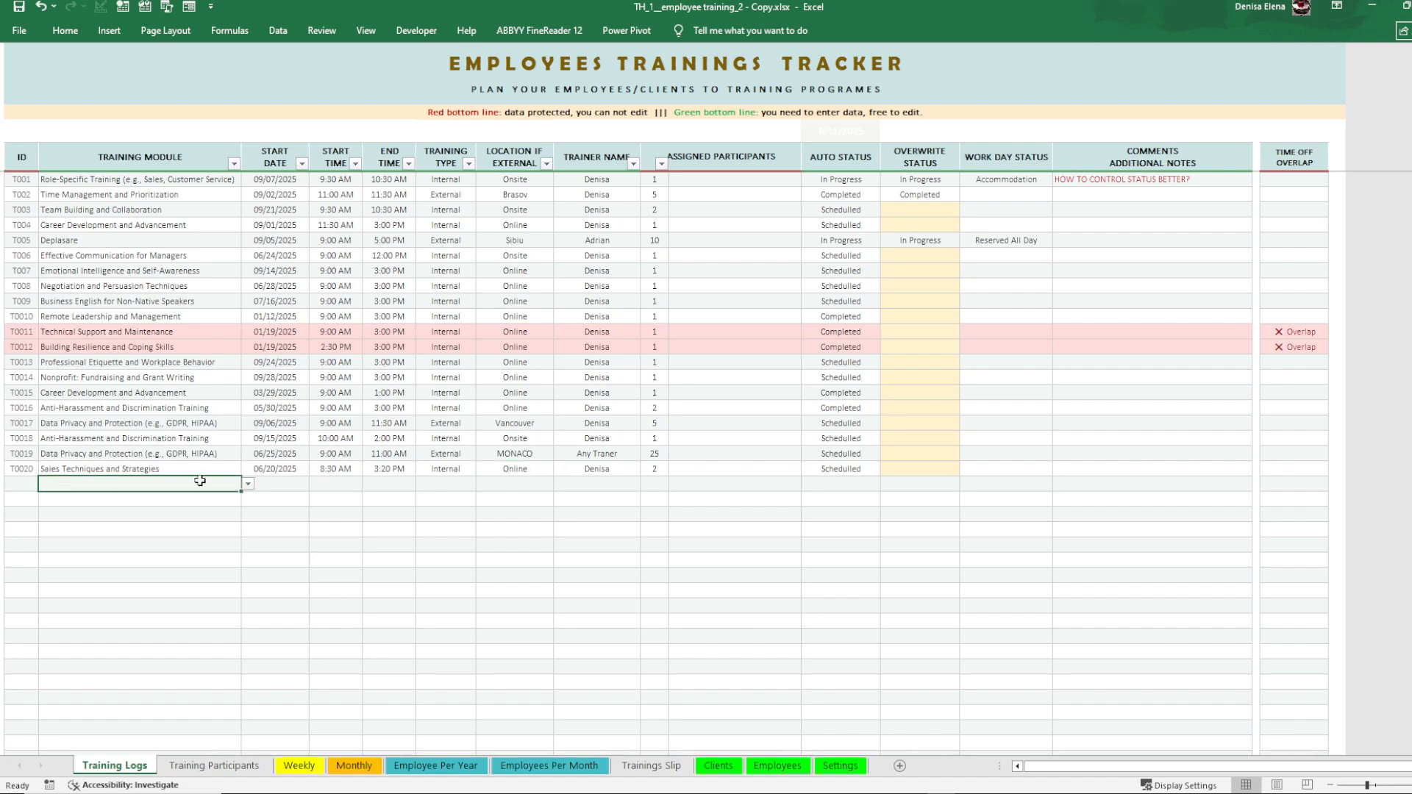
pyautogui.click(249, 484)
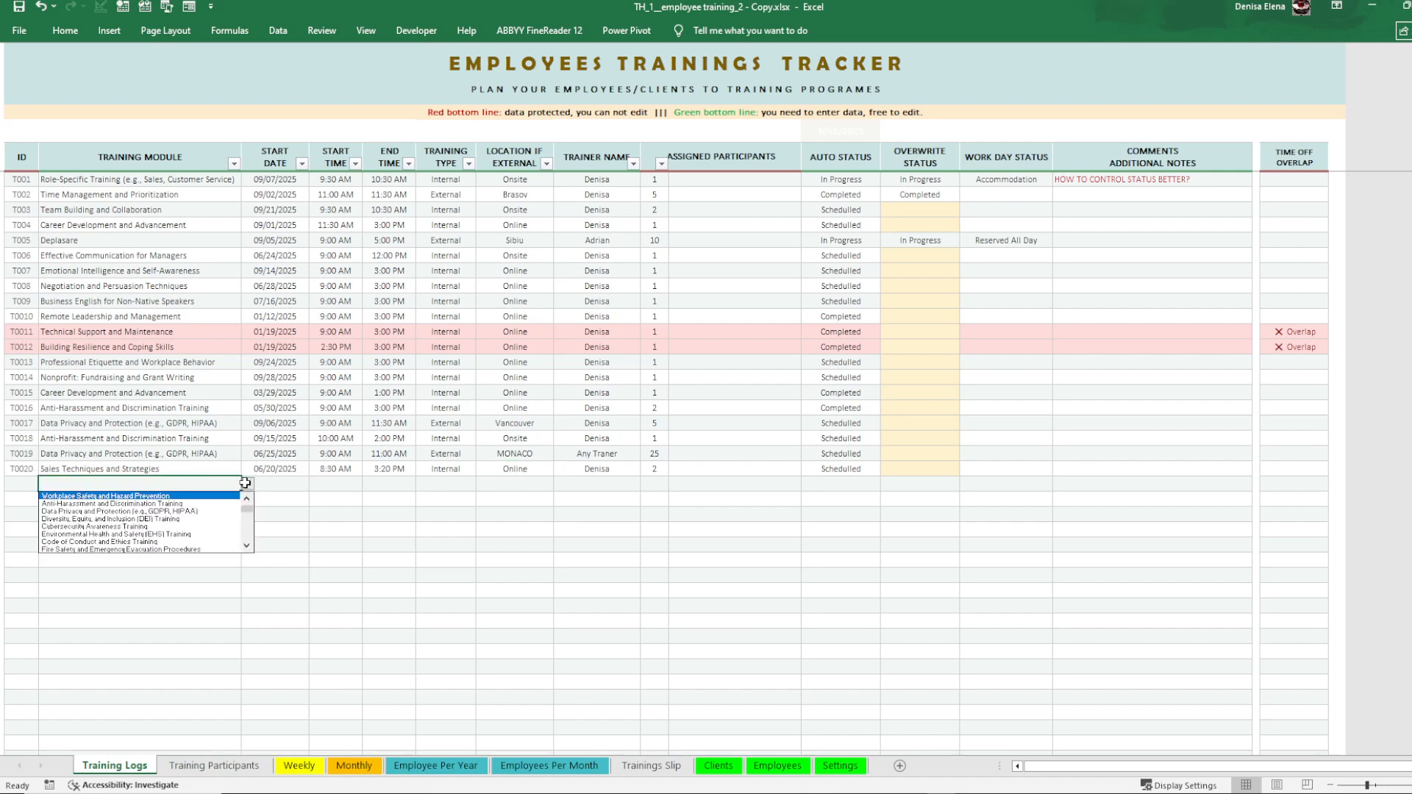
pyautogui.click(158, 542)
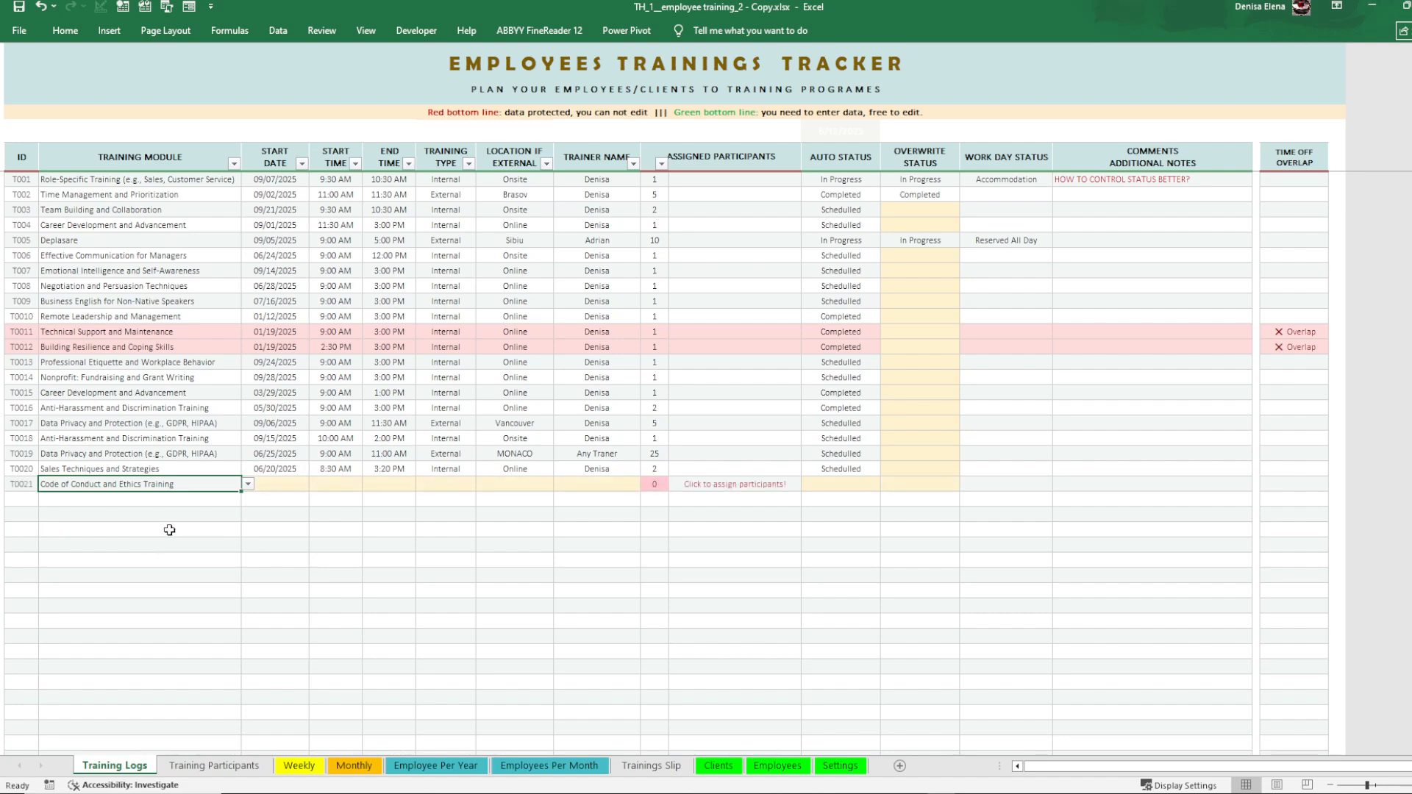
# Set the Code of Conduct and Ethics Training's start date to 06/20/2025, start time to 16:00 and end time to 17:00
pyautogui.click(284, 487)
pyautogui.write('06')
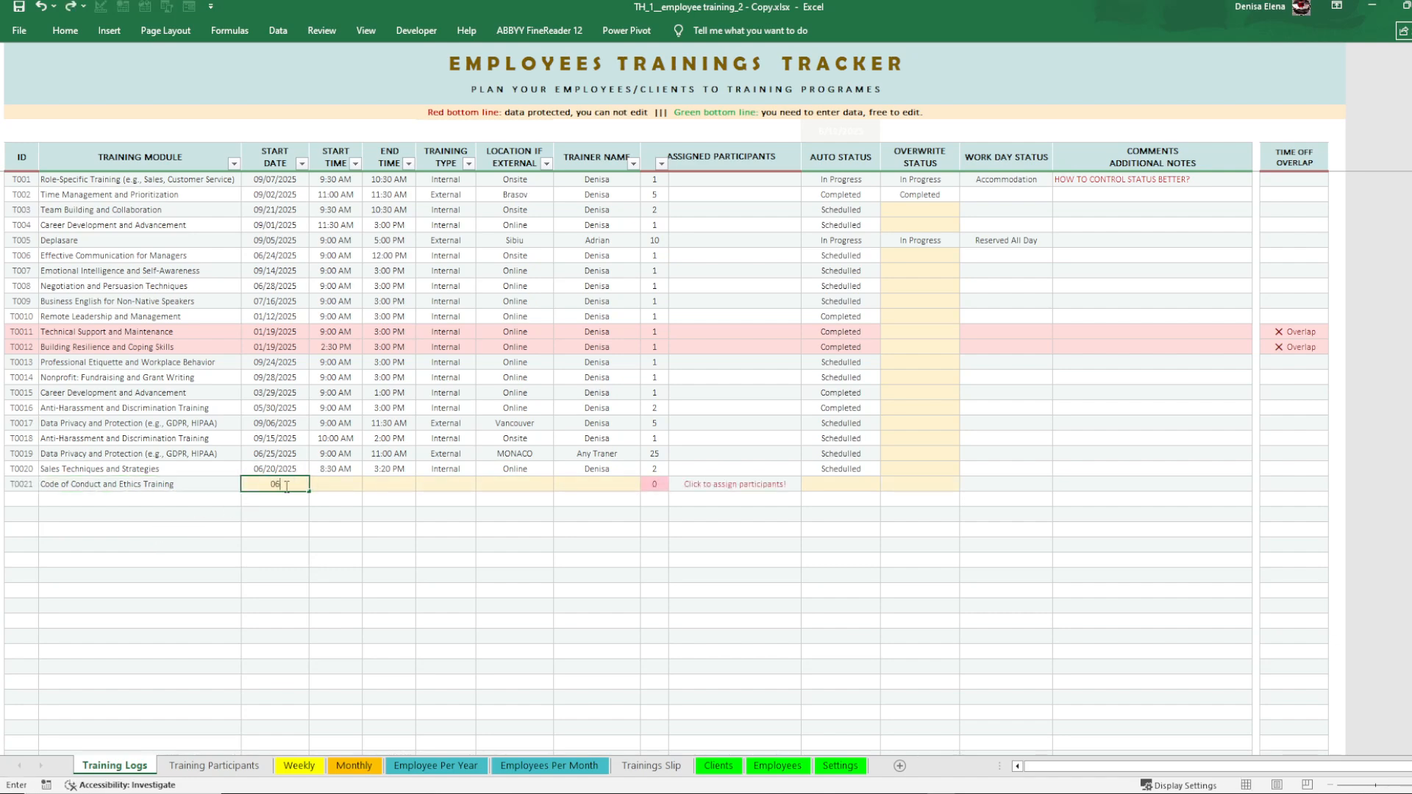
pyautogui.write('/20/2025')
pyautogui.press('Tab')
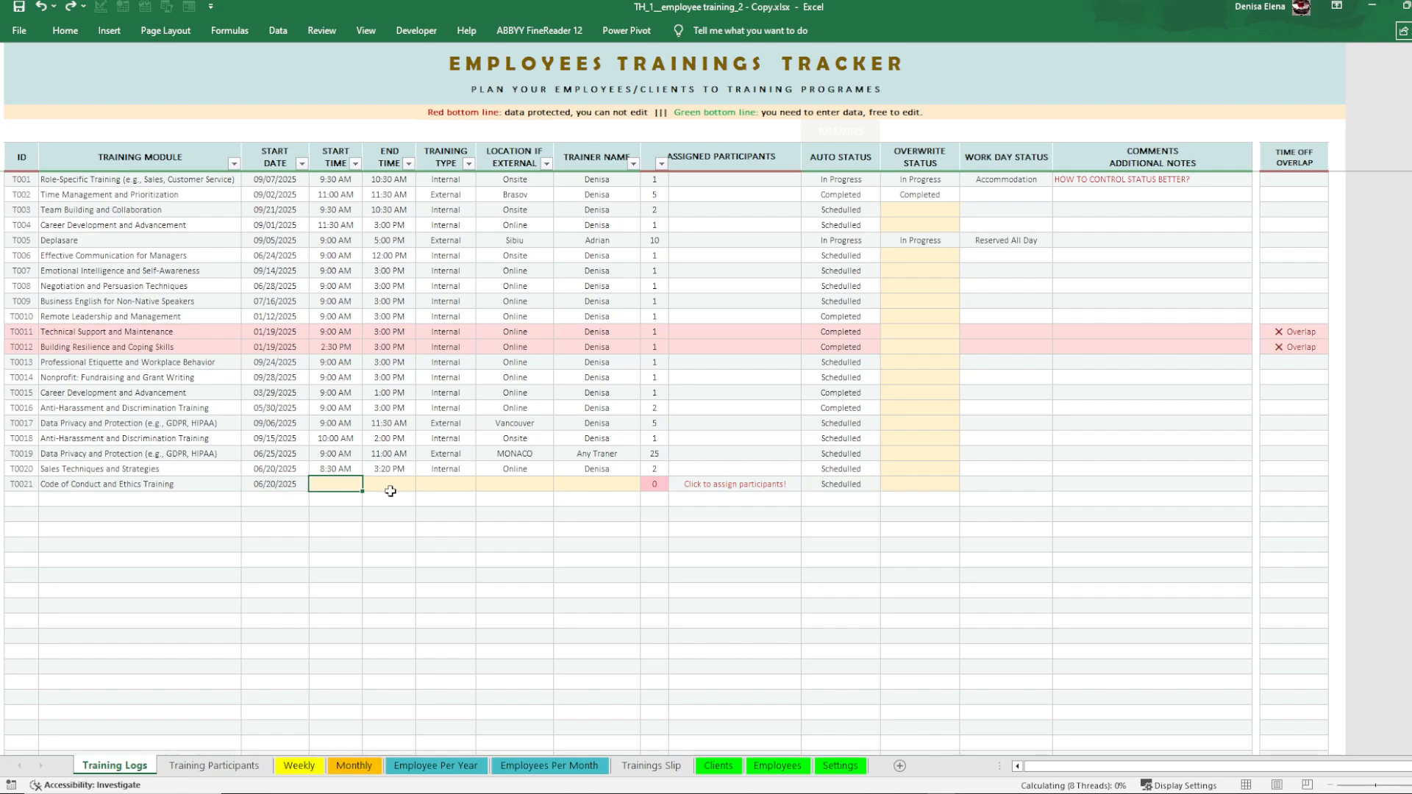
pyautogui.write('16:00')
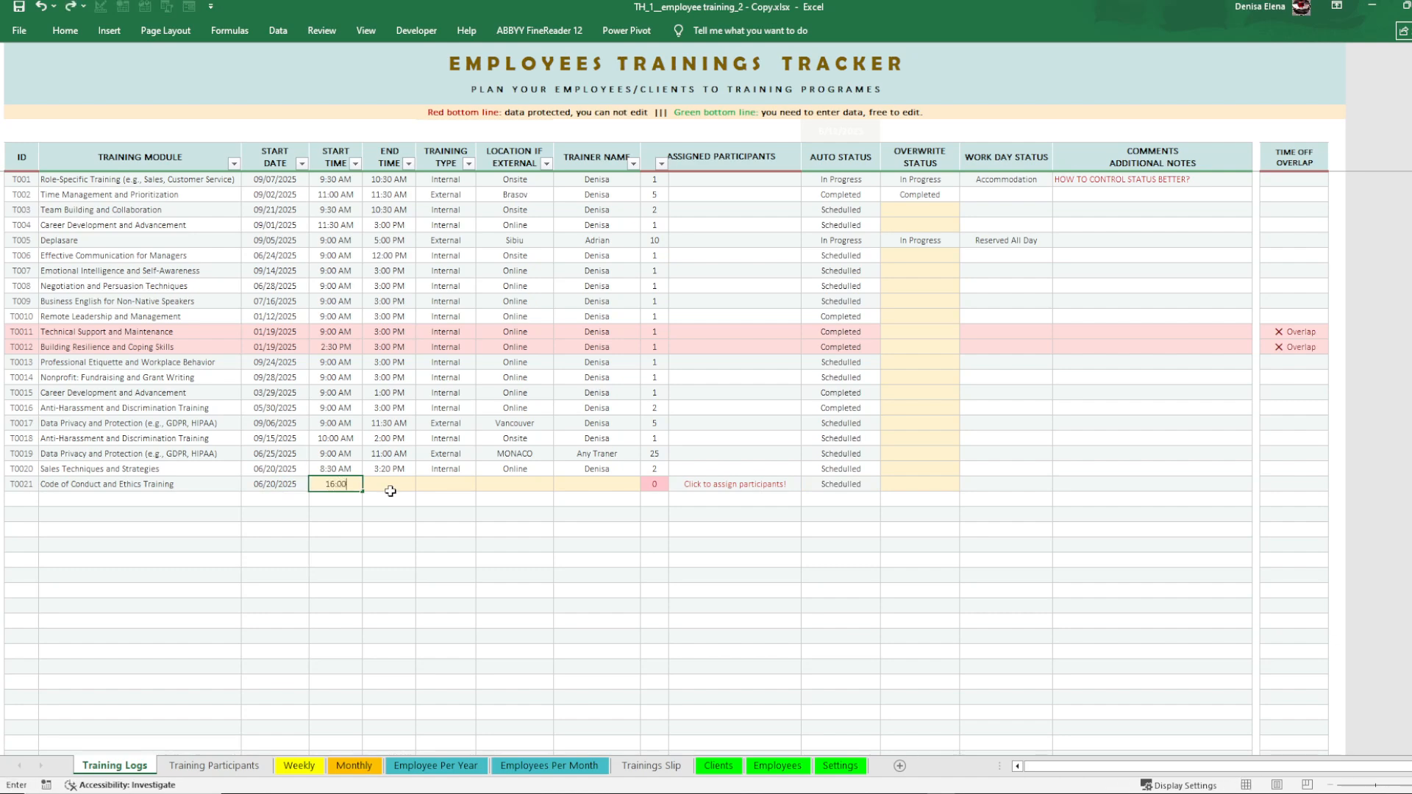
pyautogui.press('Tab')
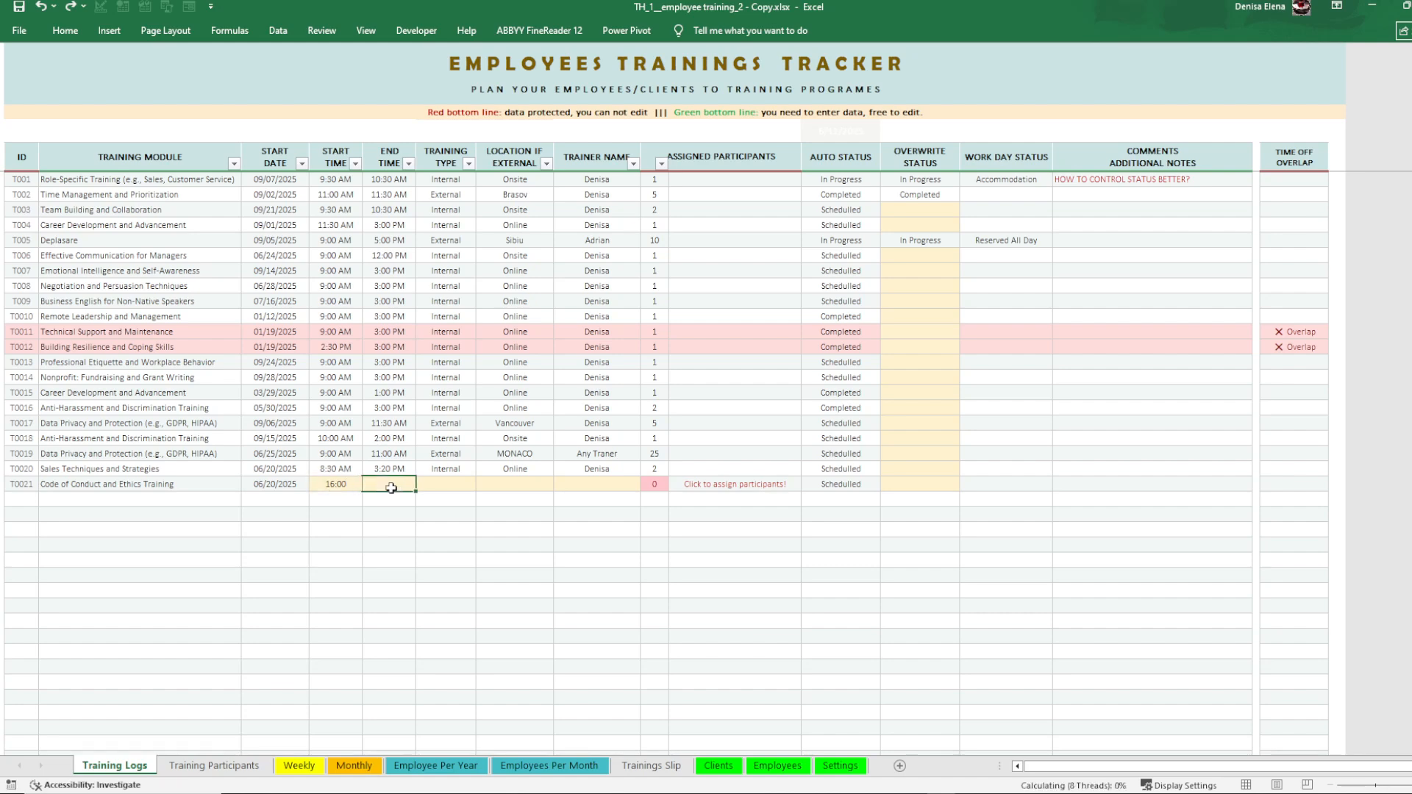
pyautogui.write('17:00')
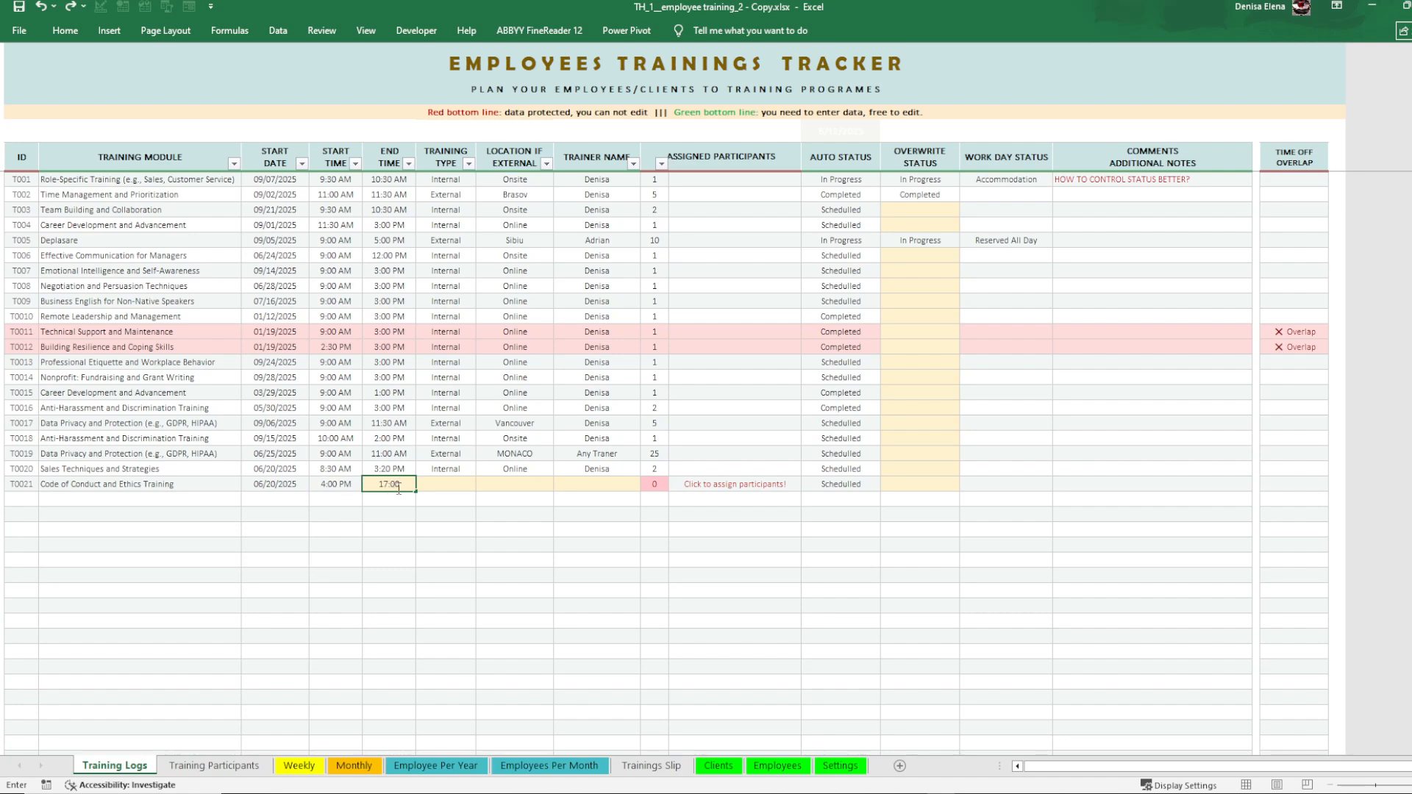
pyautogui.press('Tab')
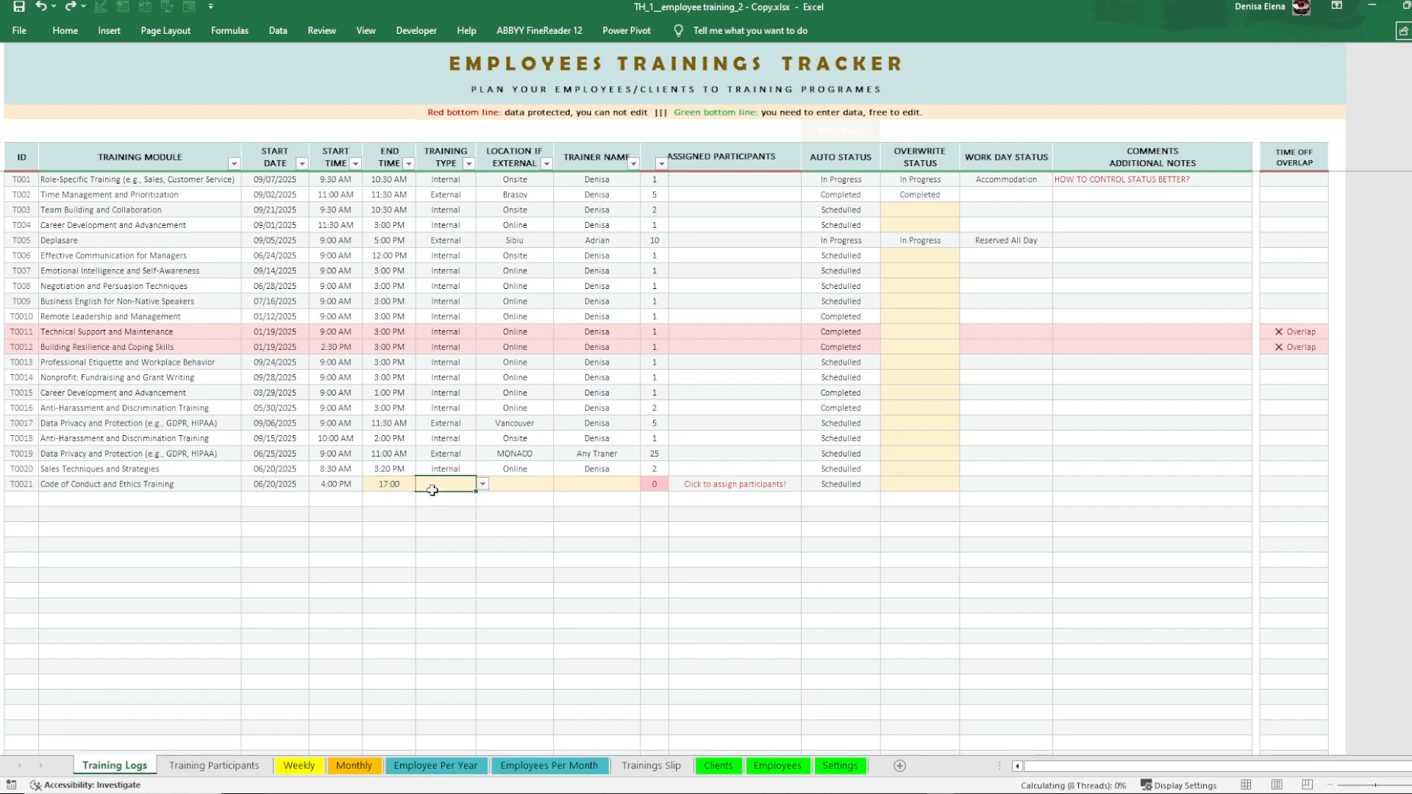
# Set the Code of Conduct and Ethics Training's type to External and its location to New York
pyautogui.moveTo(283, 482); pyautogui.dragTo(278, 474)
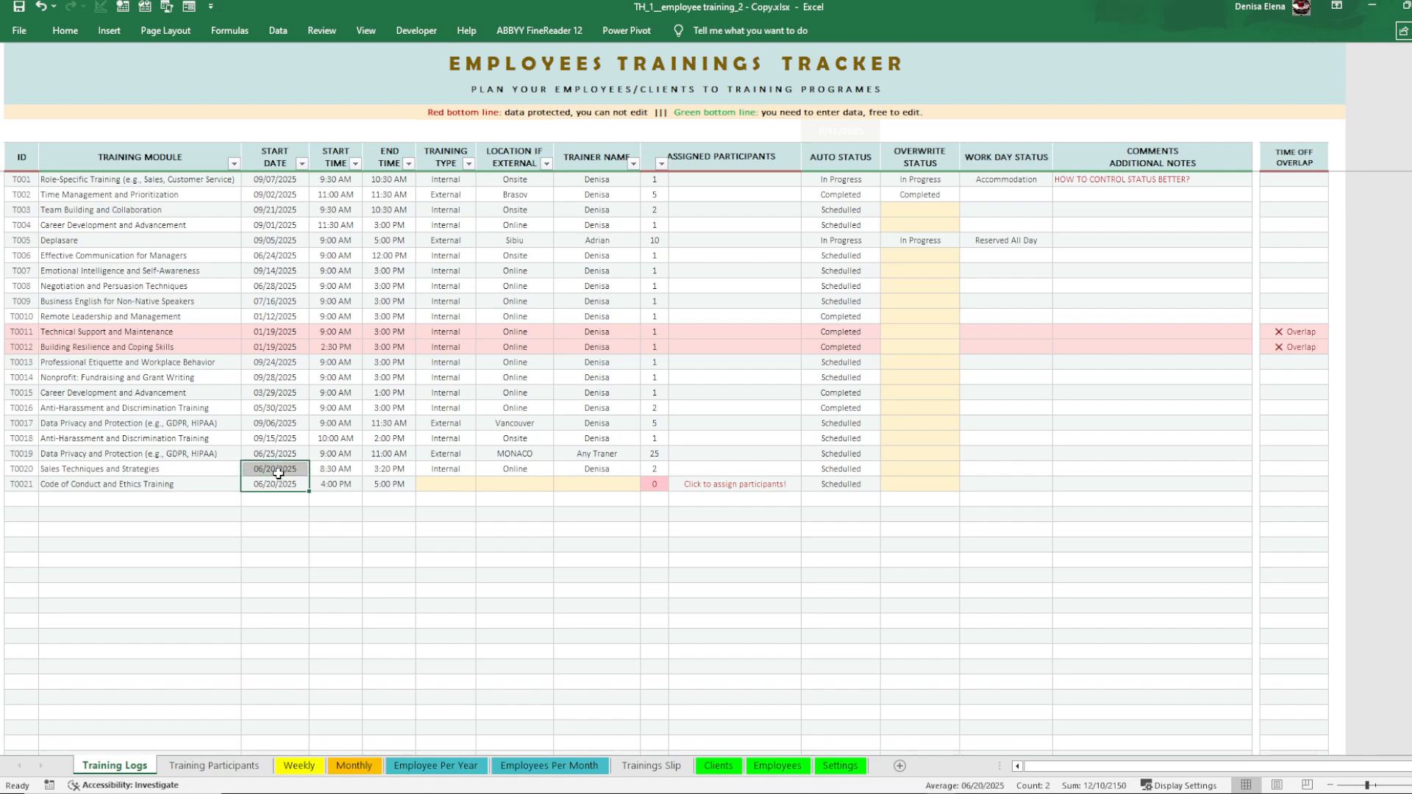
pyautogui.click(431, 487)
pyautogui.click(482, 484)
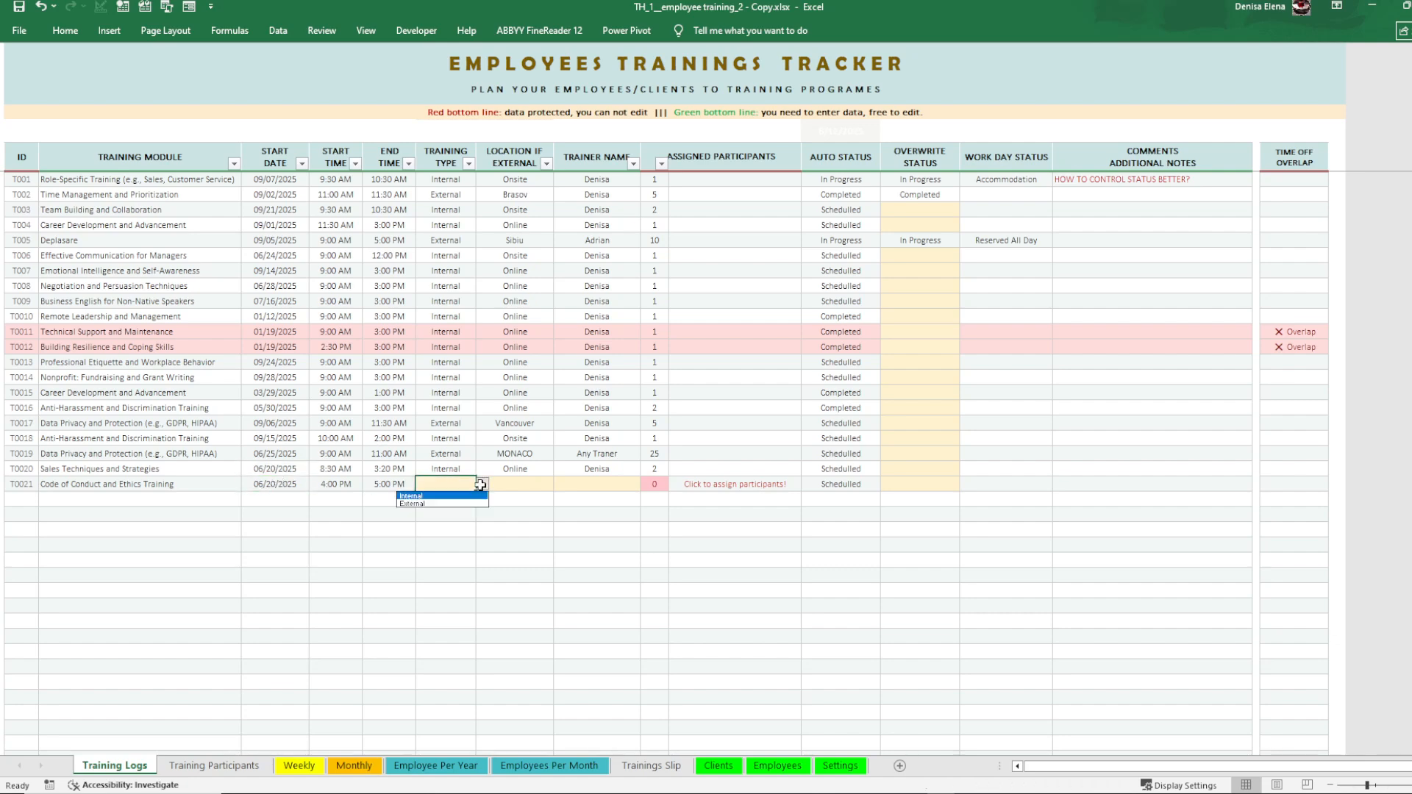
pyautogui.click(449, 504)
pyautogui.click(548, 488)
pyautogui.click(561, 484)
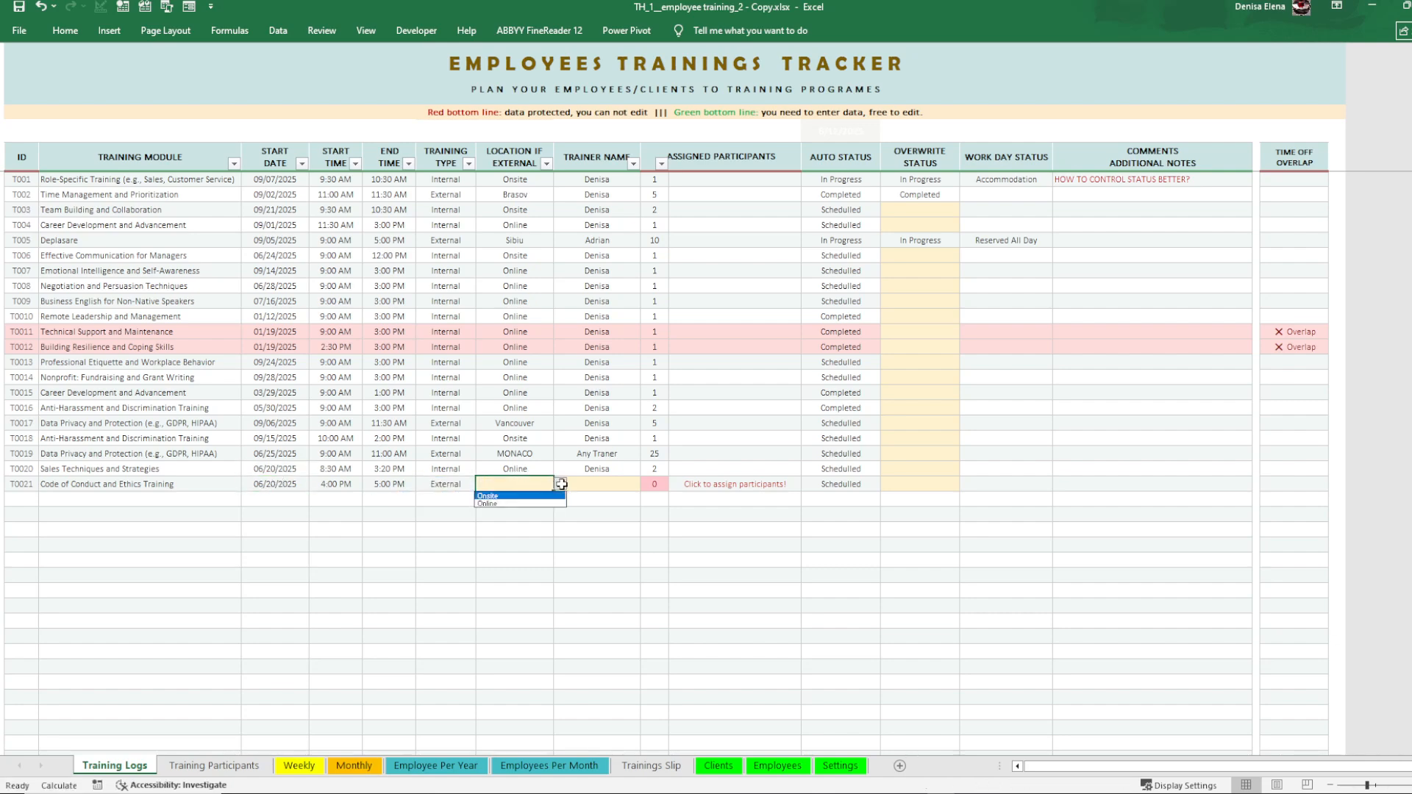
pyautogui.click(517, 486)
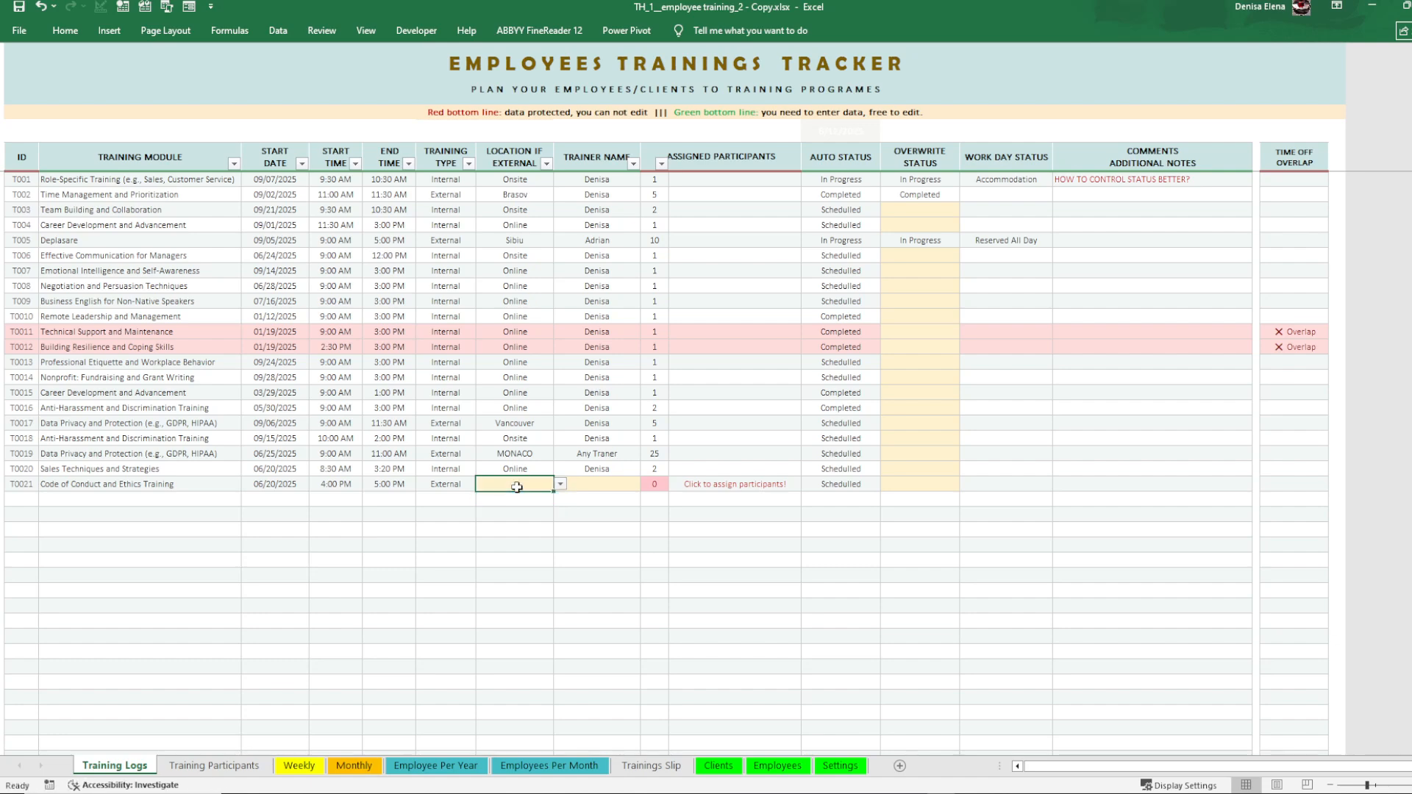
pyautogui.write('N')
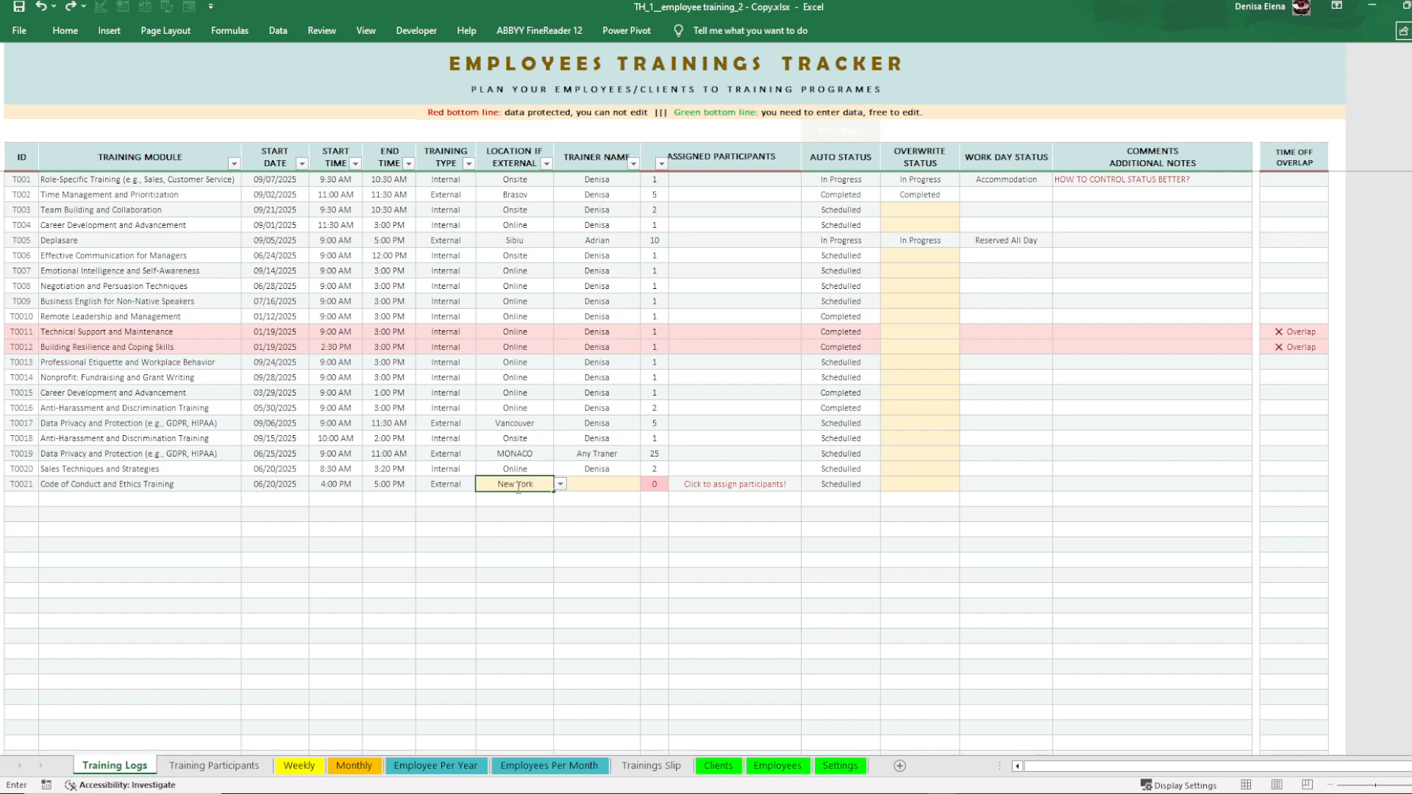
pyautogui.write('ew York')
# Enter the trainer's name for the Code of Conduct and Ethics Training
pyautogui.click(597, 482)
pyautogui.write('Denisa')
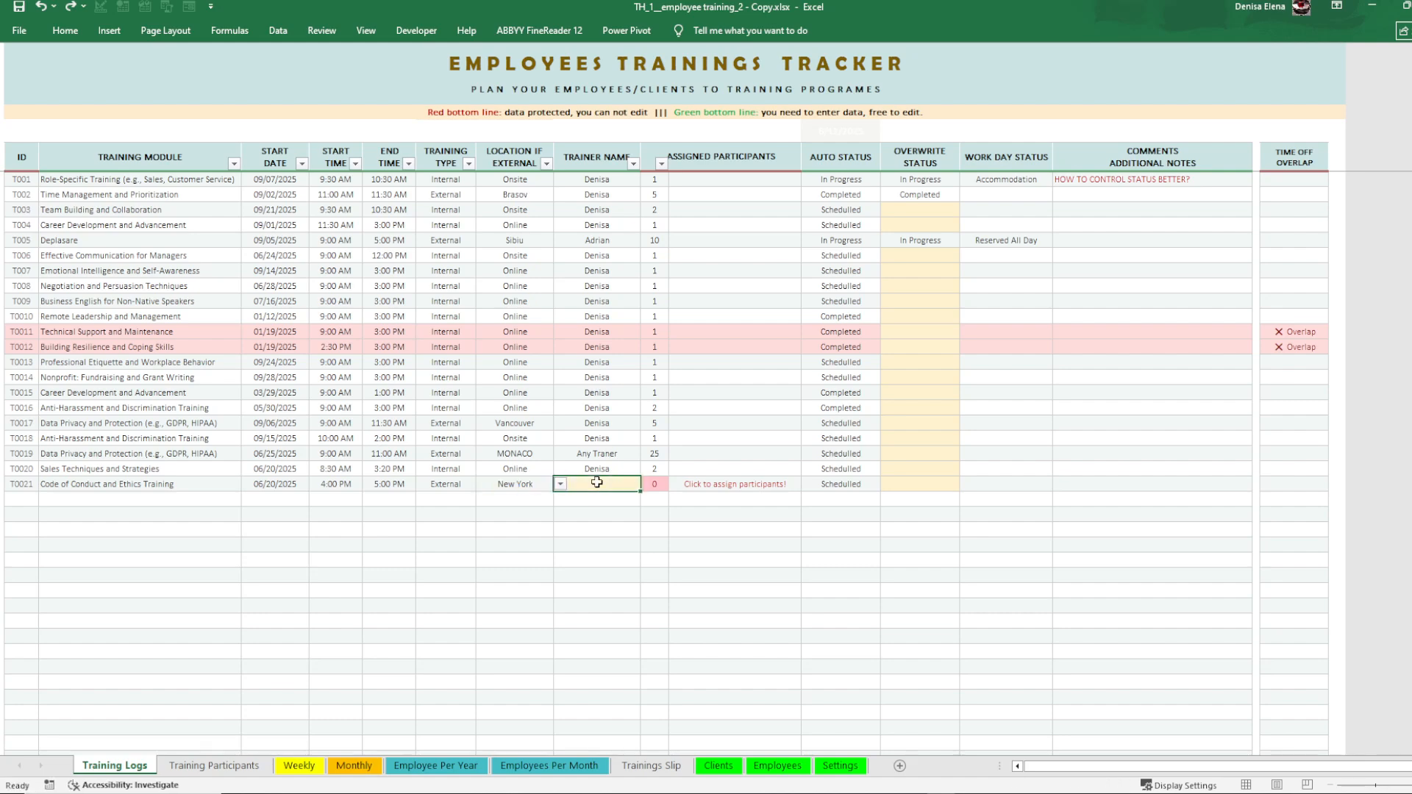
pyautogui.click(596, 545)
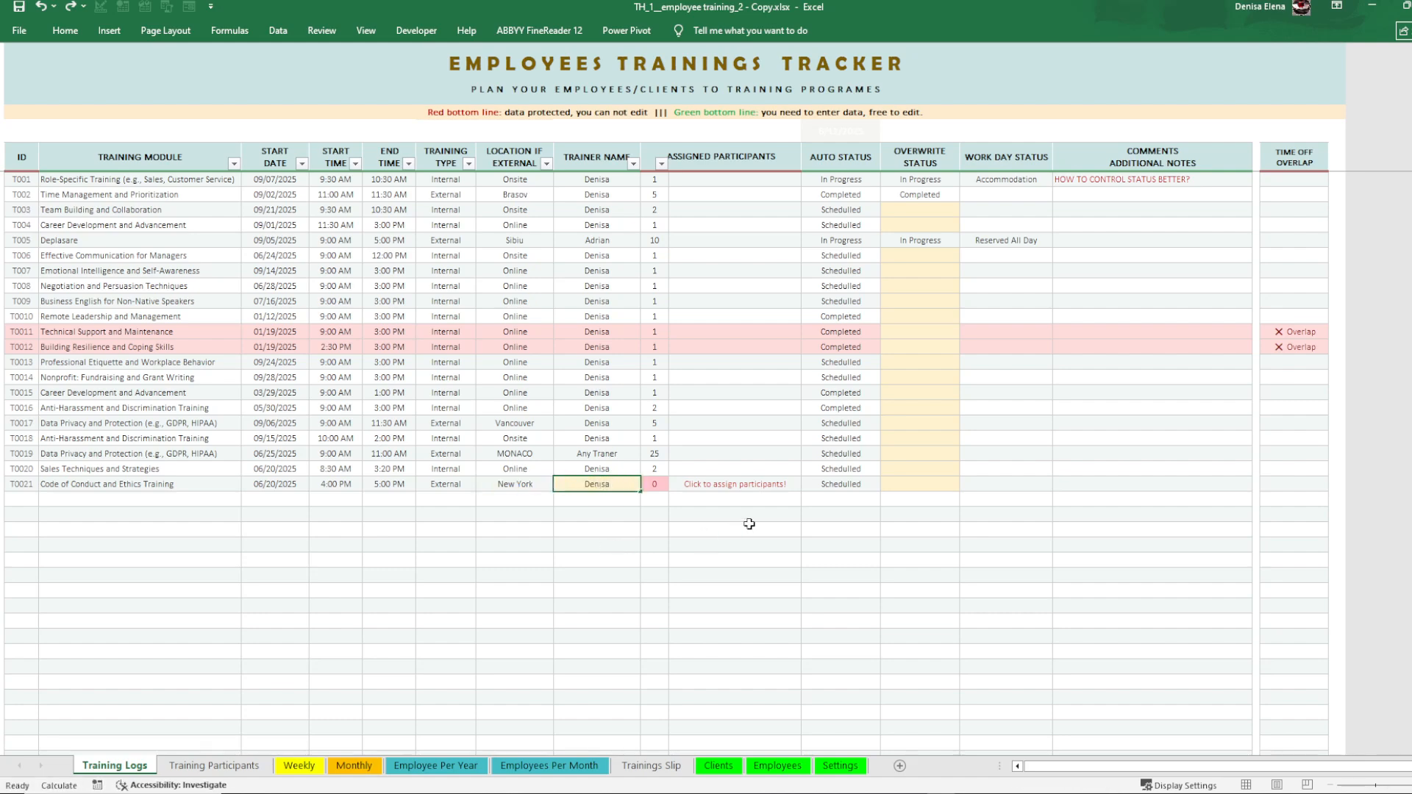
# Follow the T0021 training's participant assignment link, enter T0021 in the next empty participant row and check its training and participant types
pyautogui.click(714, 492)
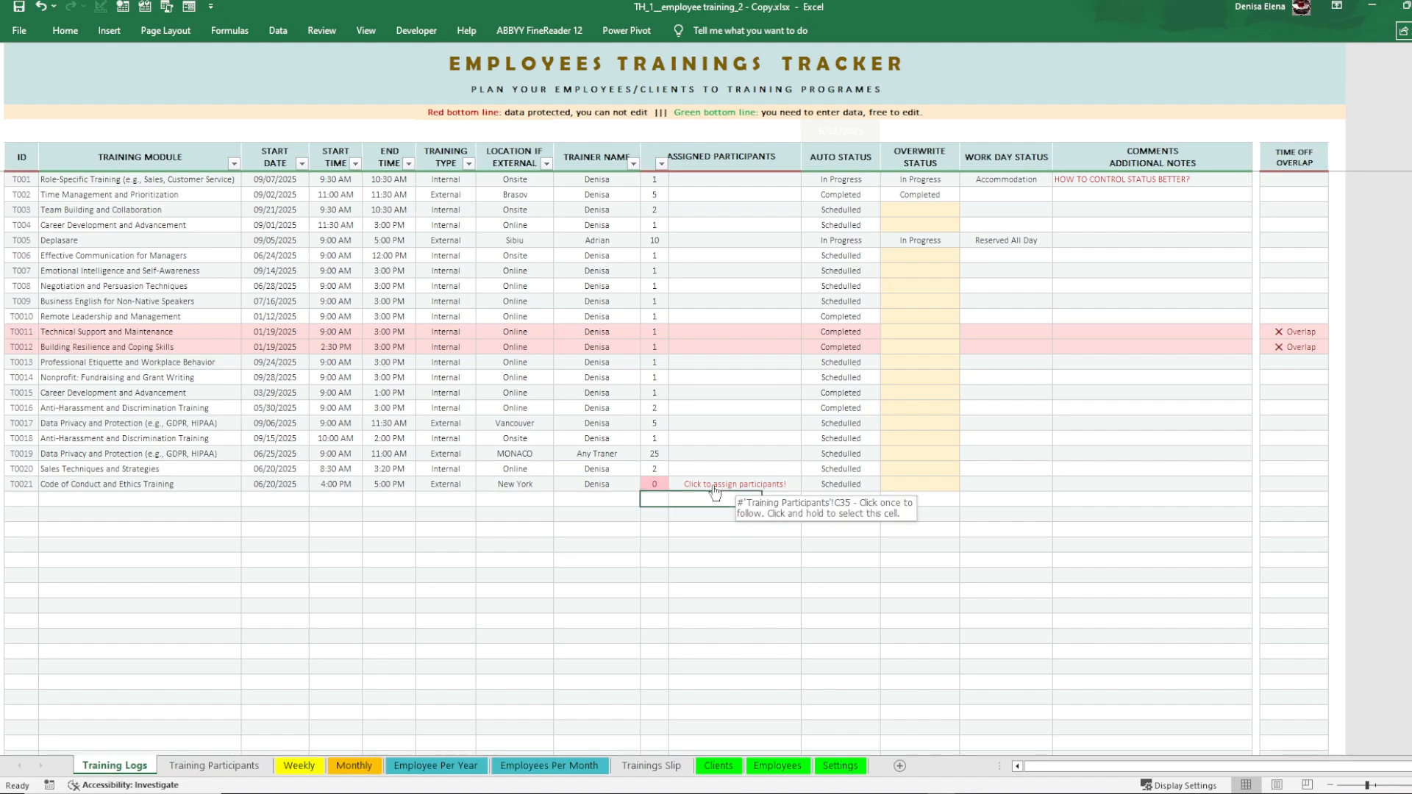
pyautogui.click(108, 665)
pyautogui.scroll(-3, 265, 682)
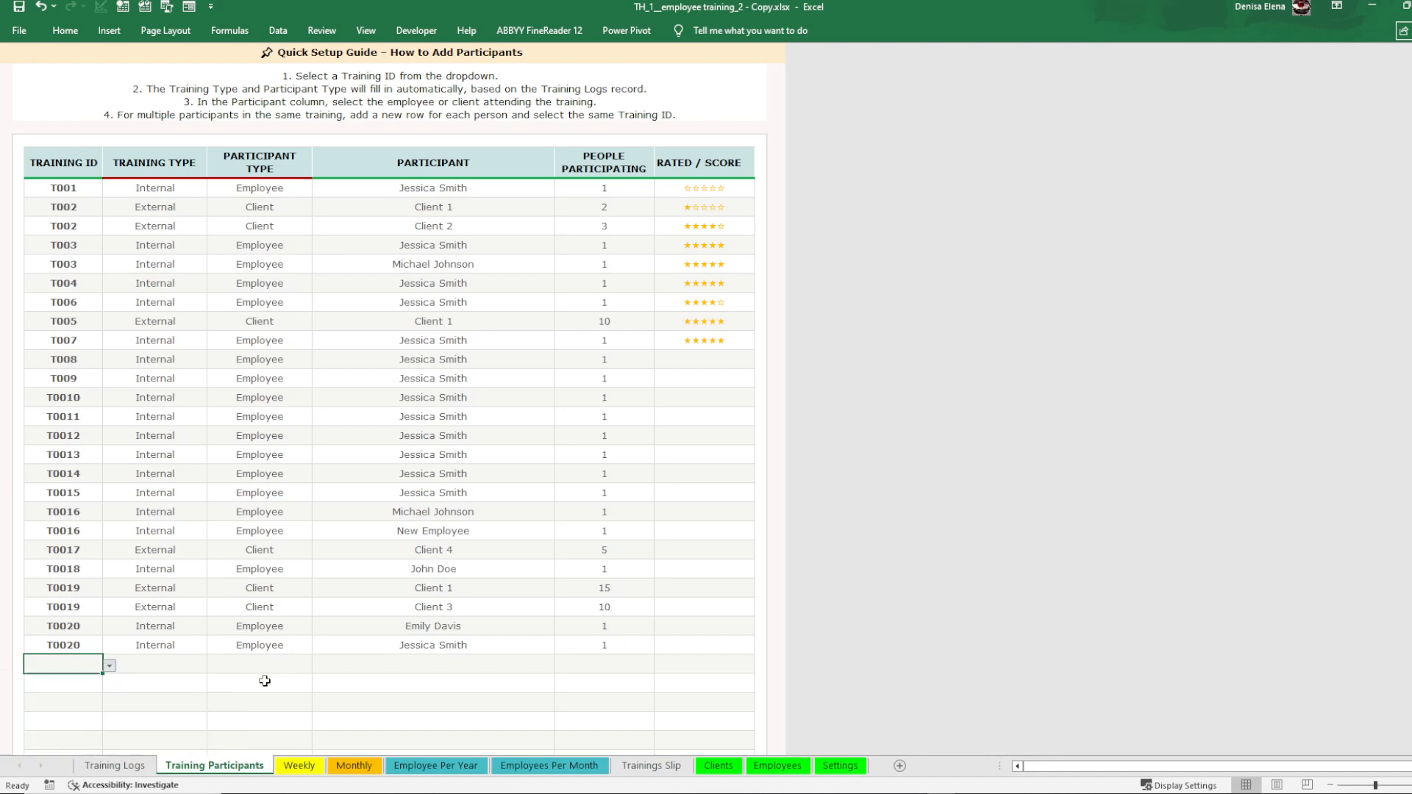
pyautogui.click(108, 530)
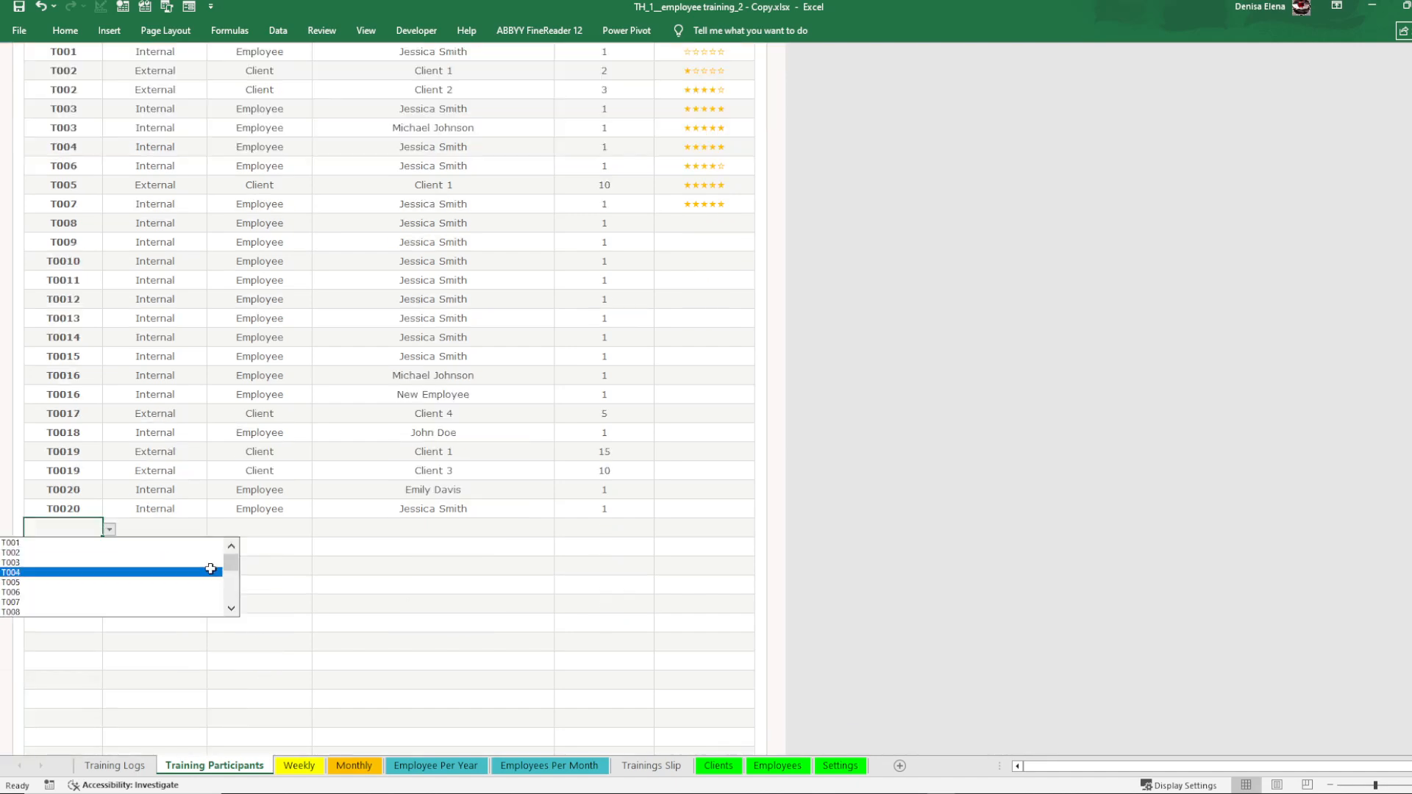
pyautogui.moveTo(229, 564); pyautogui.dragTo(227, 592)
pyautogui.click(81, 607)
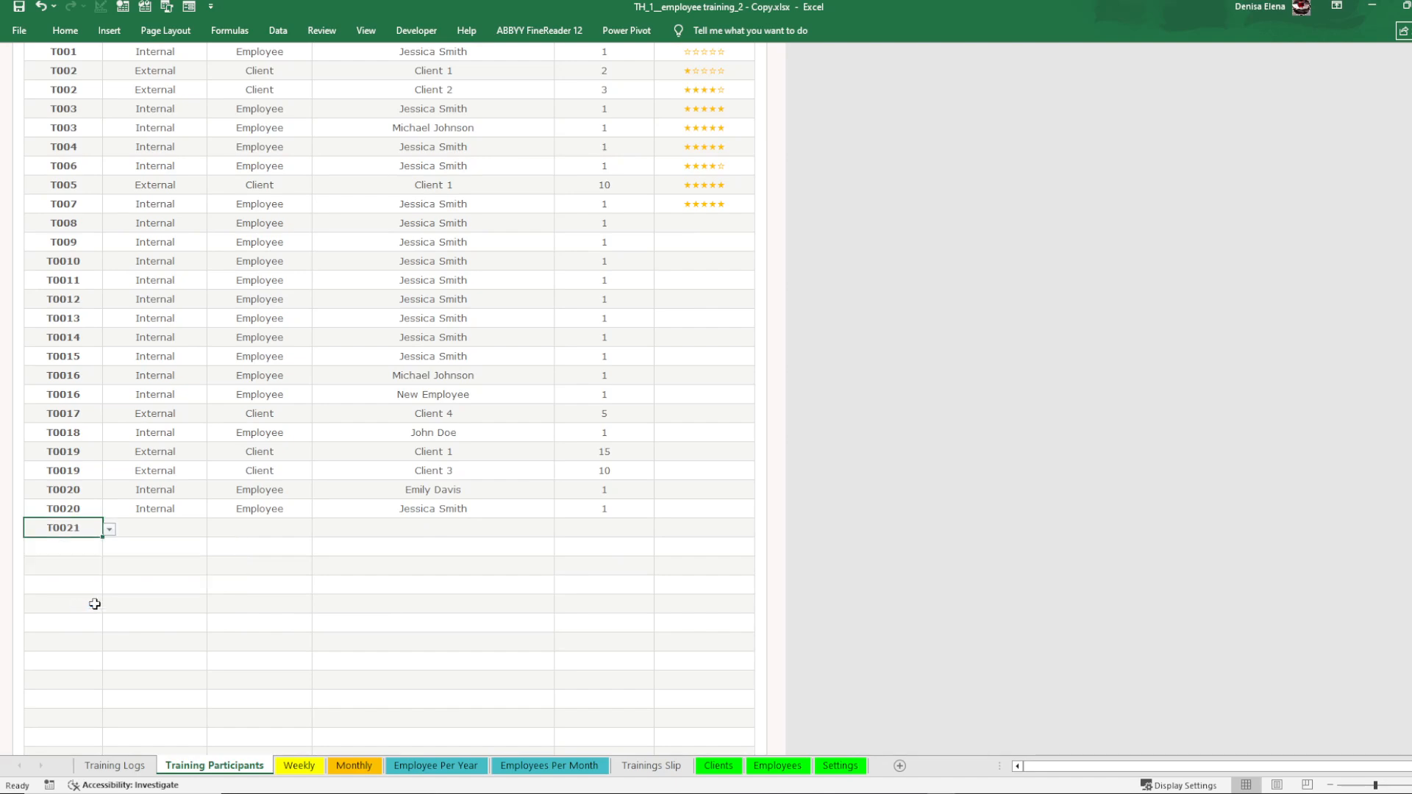
pyautogui.click(174, 583)
pyautogui.click(161, 531)
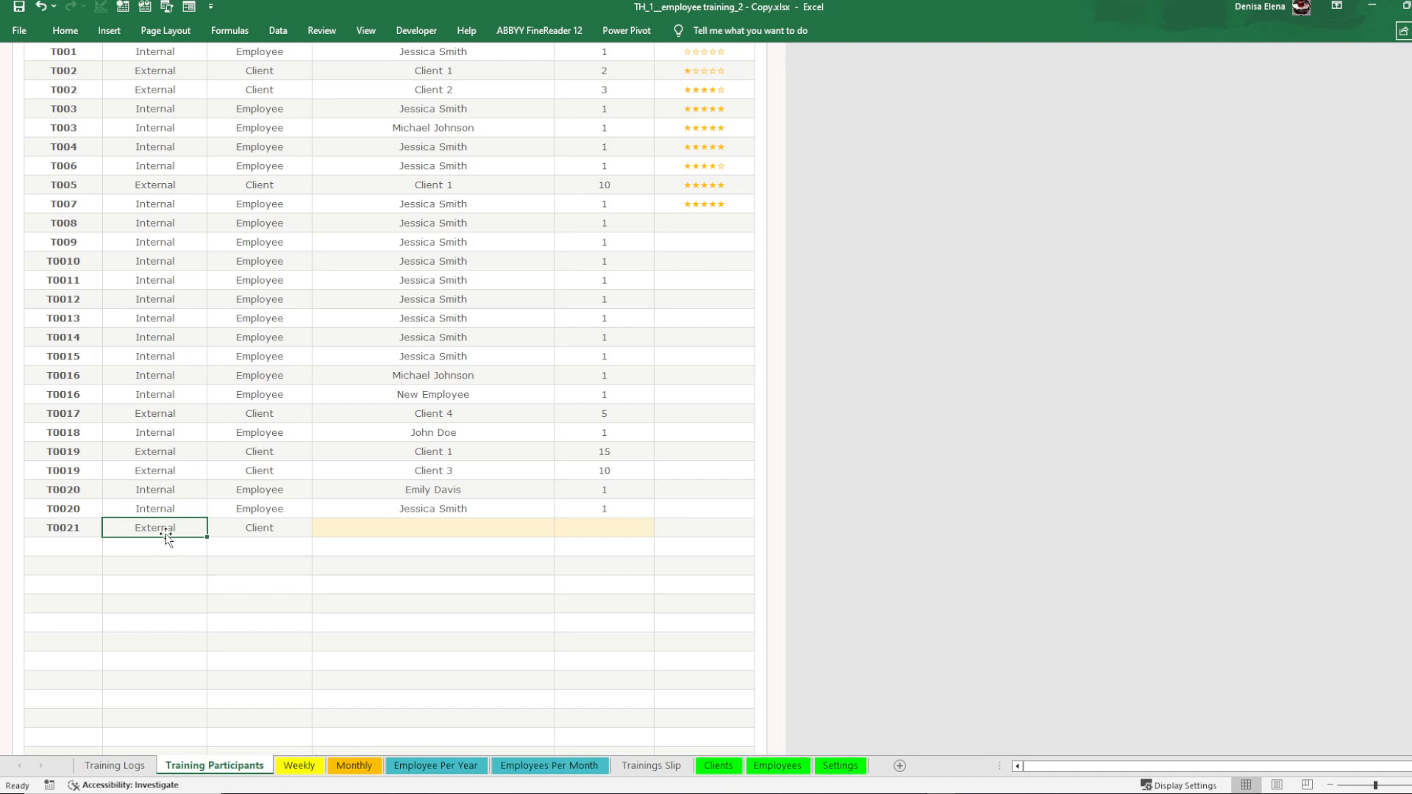
pyautogui.click(240, 528)
# Assign Client 1 to the T0021 row and set People Participating to 12
pyautogui.click(382, 530)
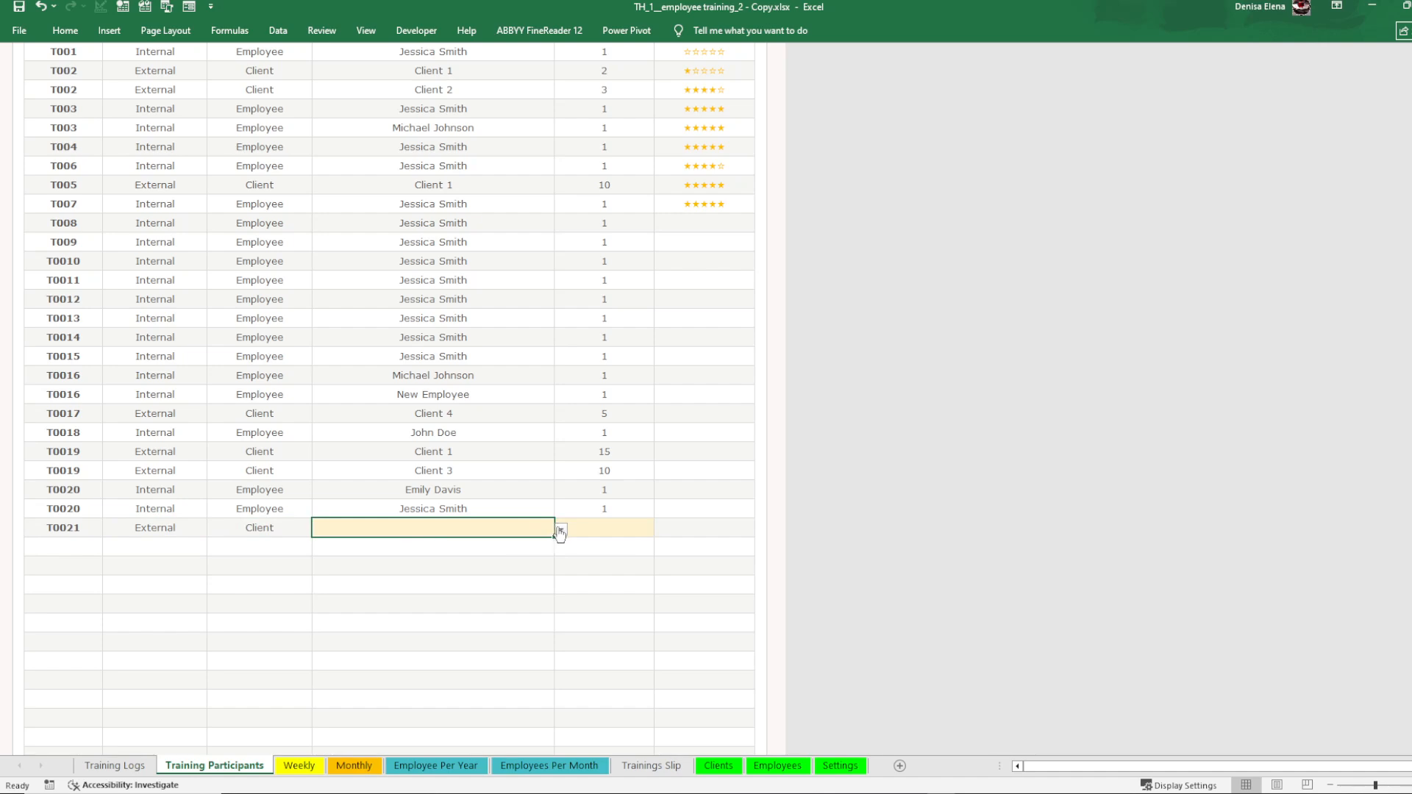
pyautogui.click(559, 531)
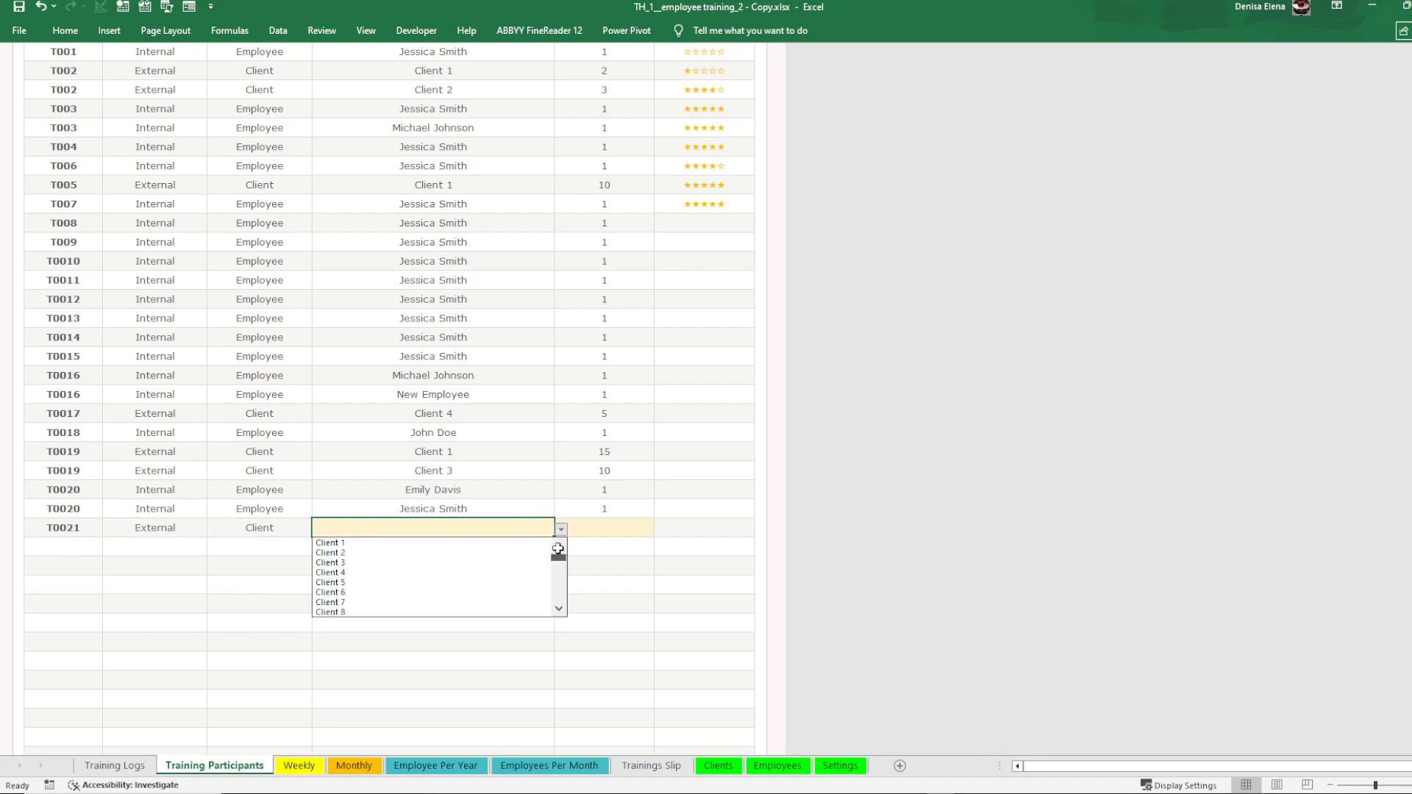
pyautogui.click(361, 543)
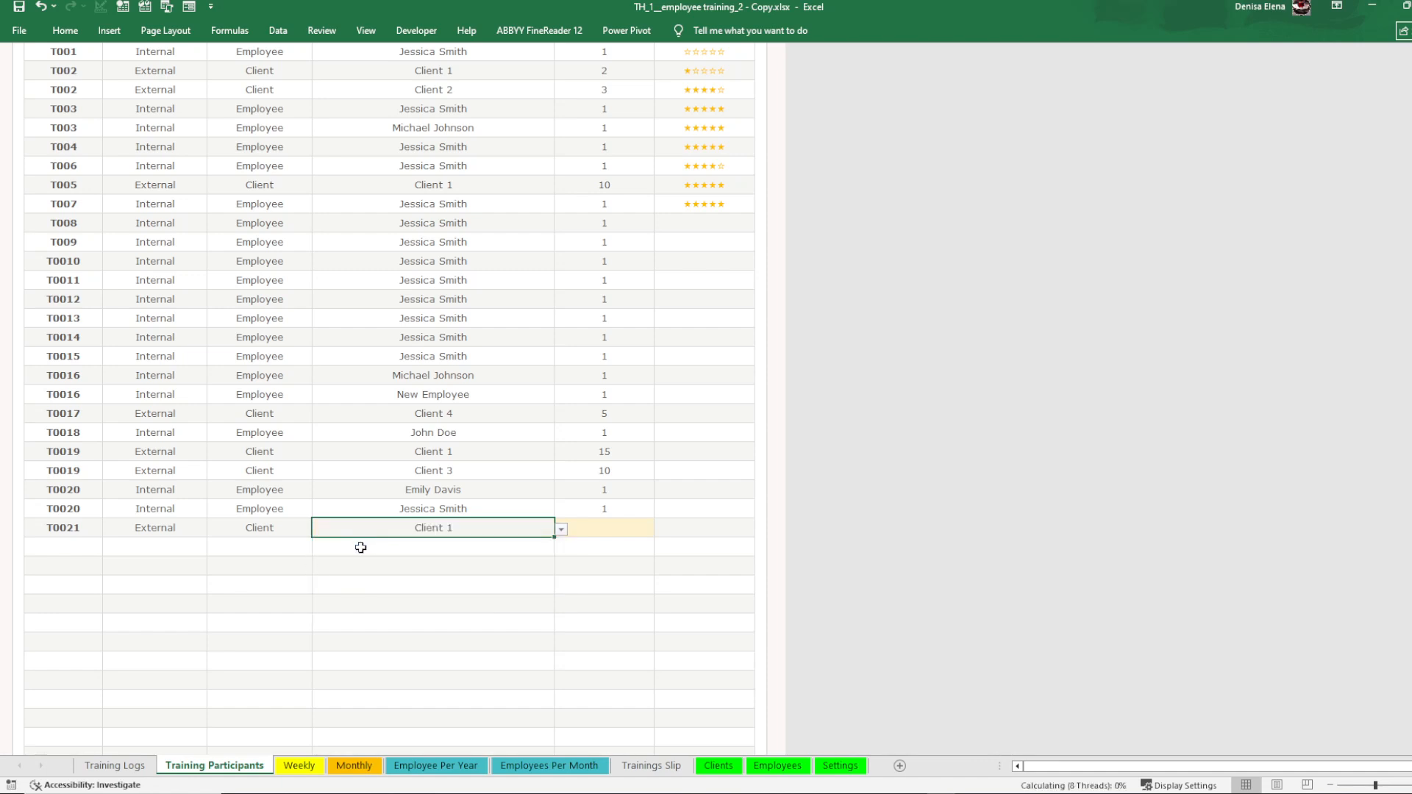
pyautogui.click(593, 532)
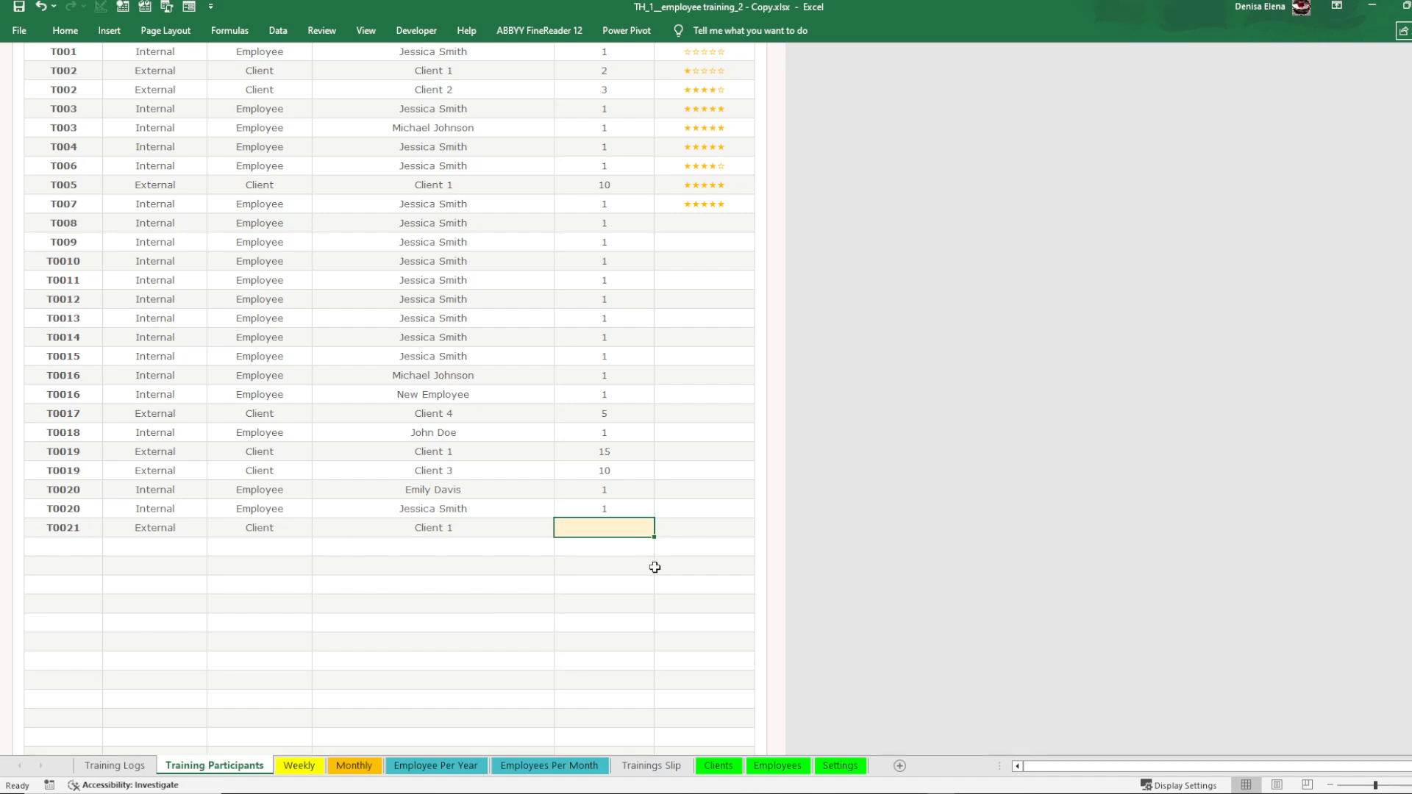
pyautogui.write('12')
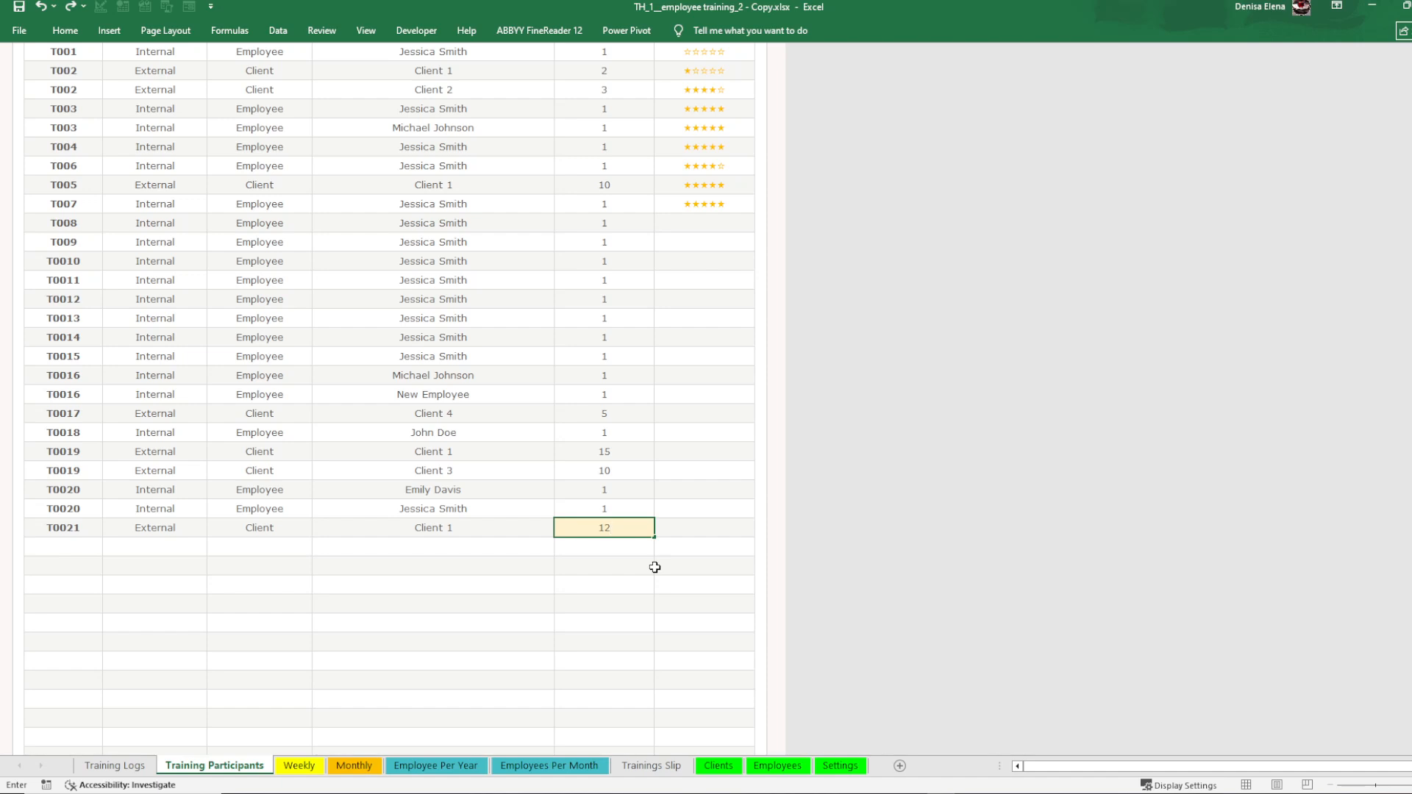
pyautogui.click(637, 565)
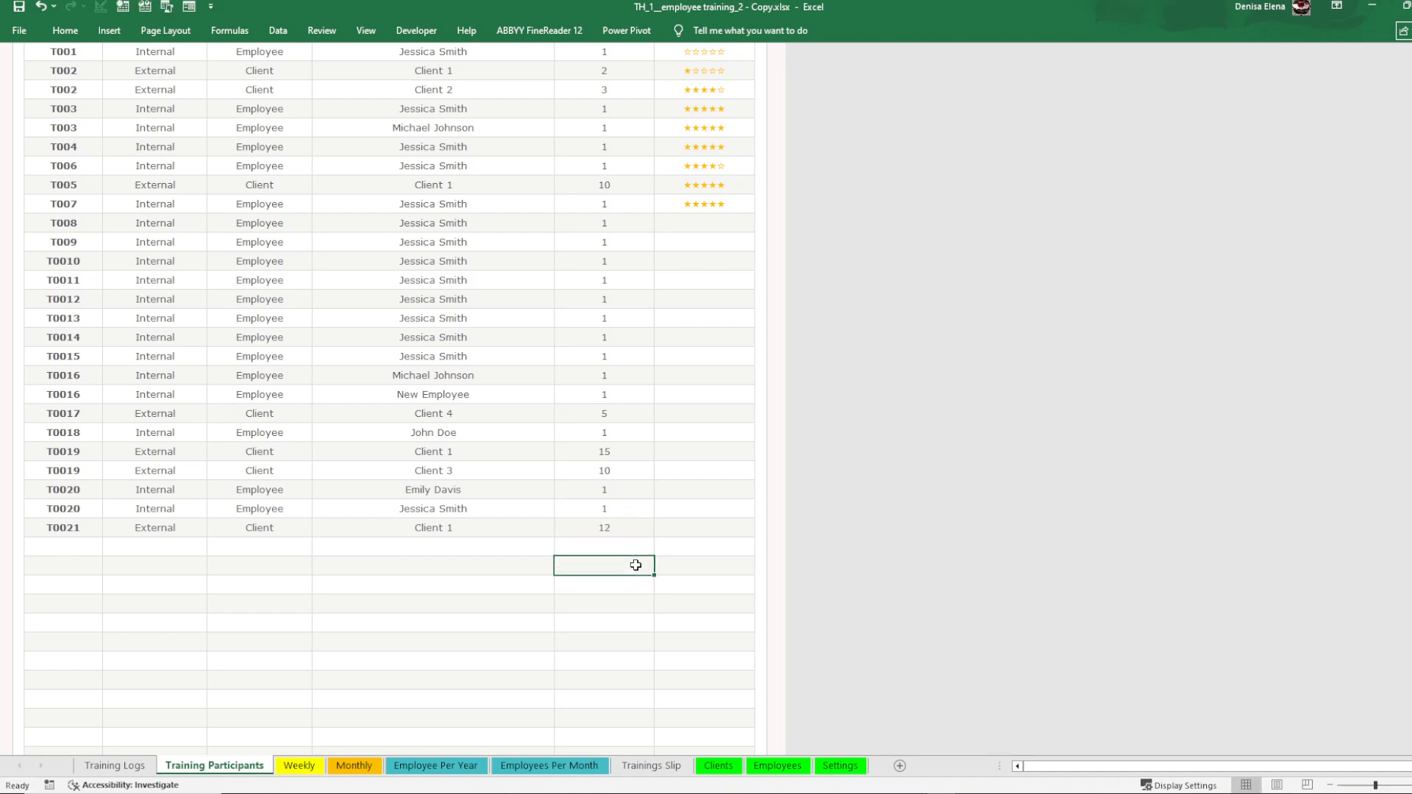
# Enter training ID T0021 in the row below the Client 1 entry and check its participant type
pyautogui.click(104, 551)
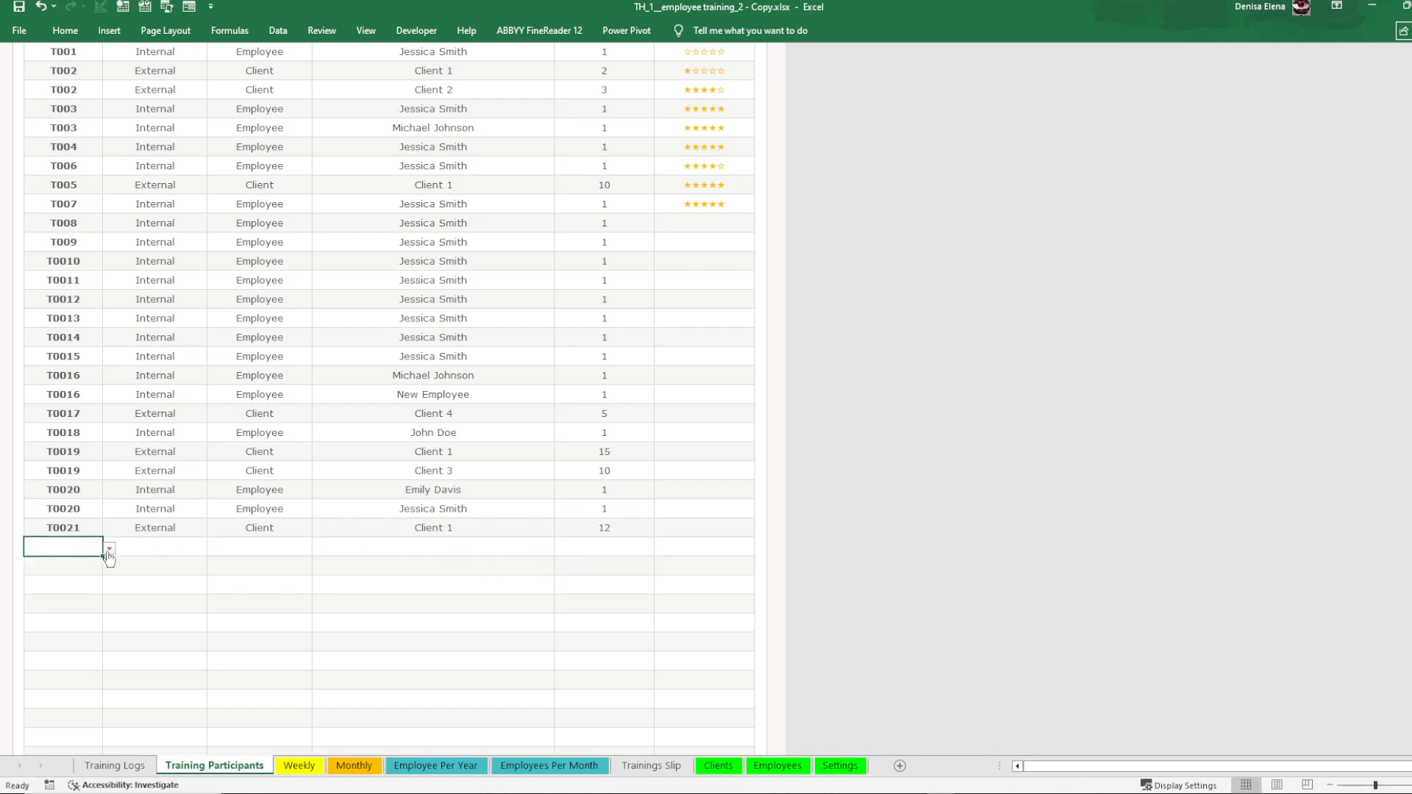
pyautogui.click(108, 549)
pyautogui.moveTo(234, 581); pyautogui.dragTo(230, 627)
pyautogui.click(154, 631)
pyautogui.click(250, 547)
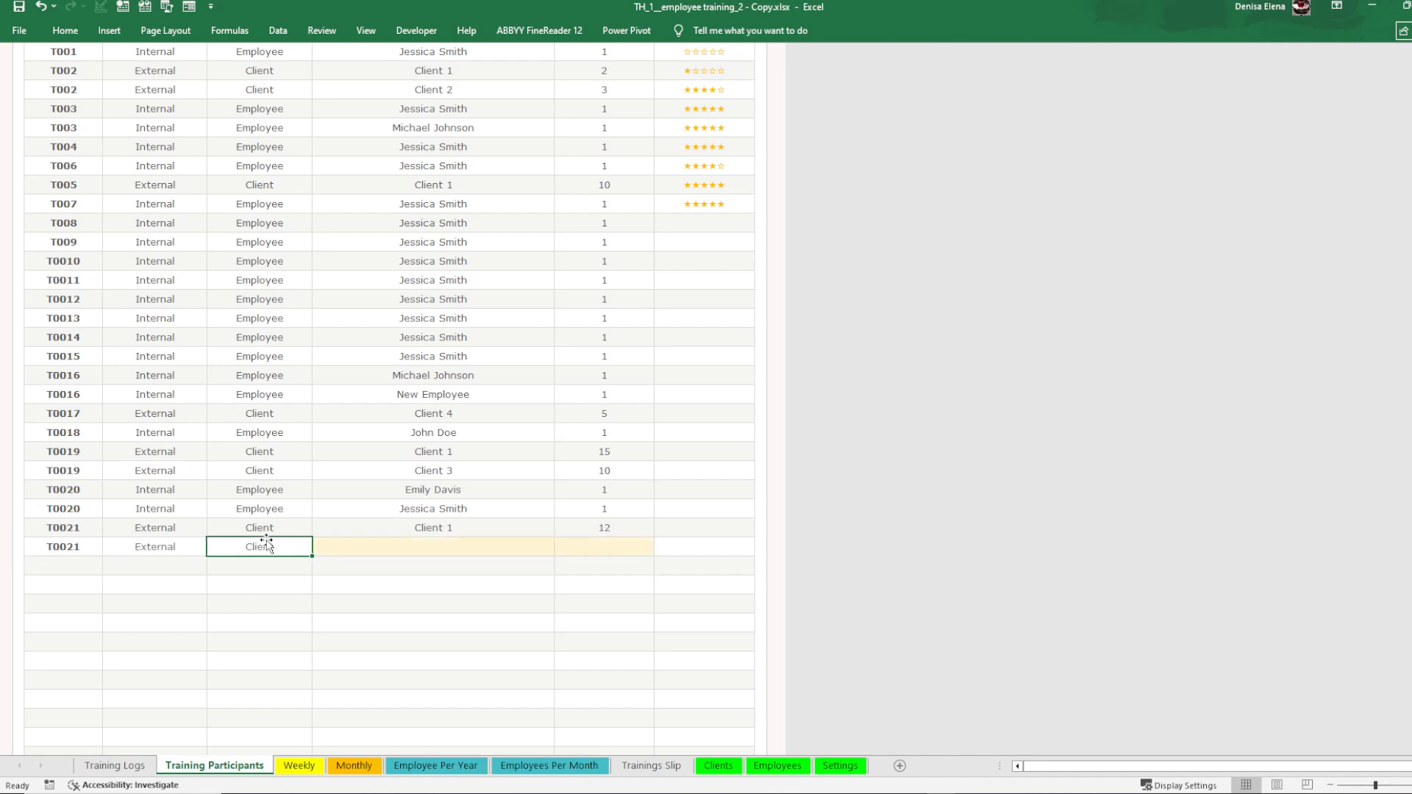
# Assign Client 7 to the second T0021 row and set People Participating to 23
pyautogui.click(400, 550)
pyautogui.click(561, 549)
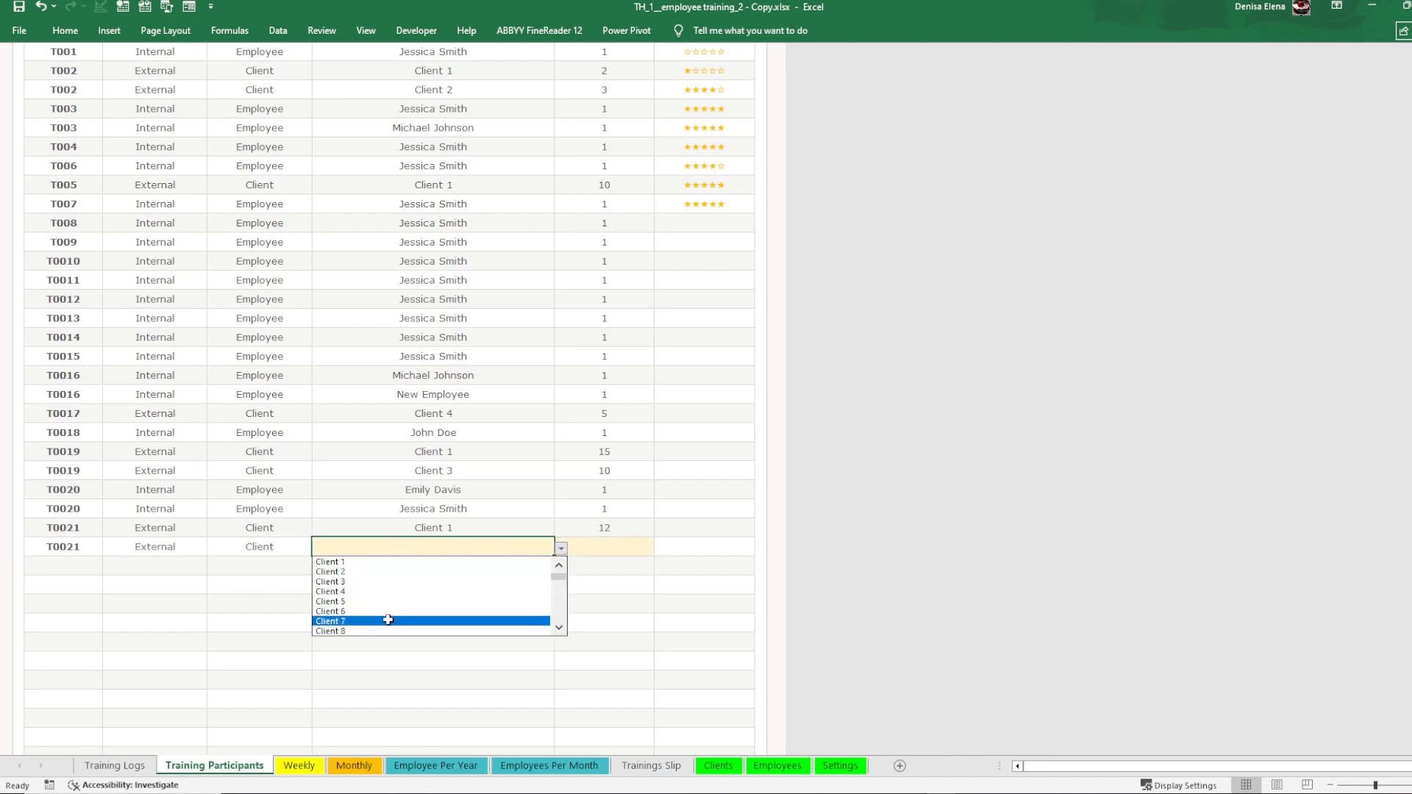
pyautogui.click(408, 620)
pyautogui.click(594, 551)
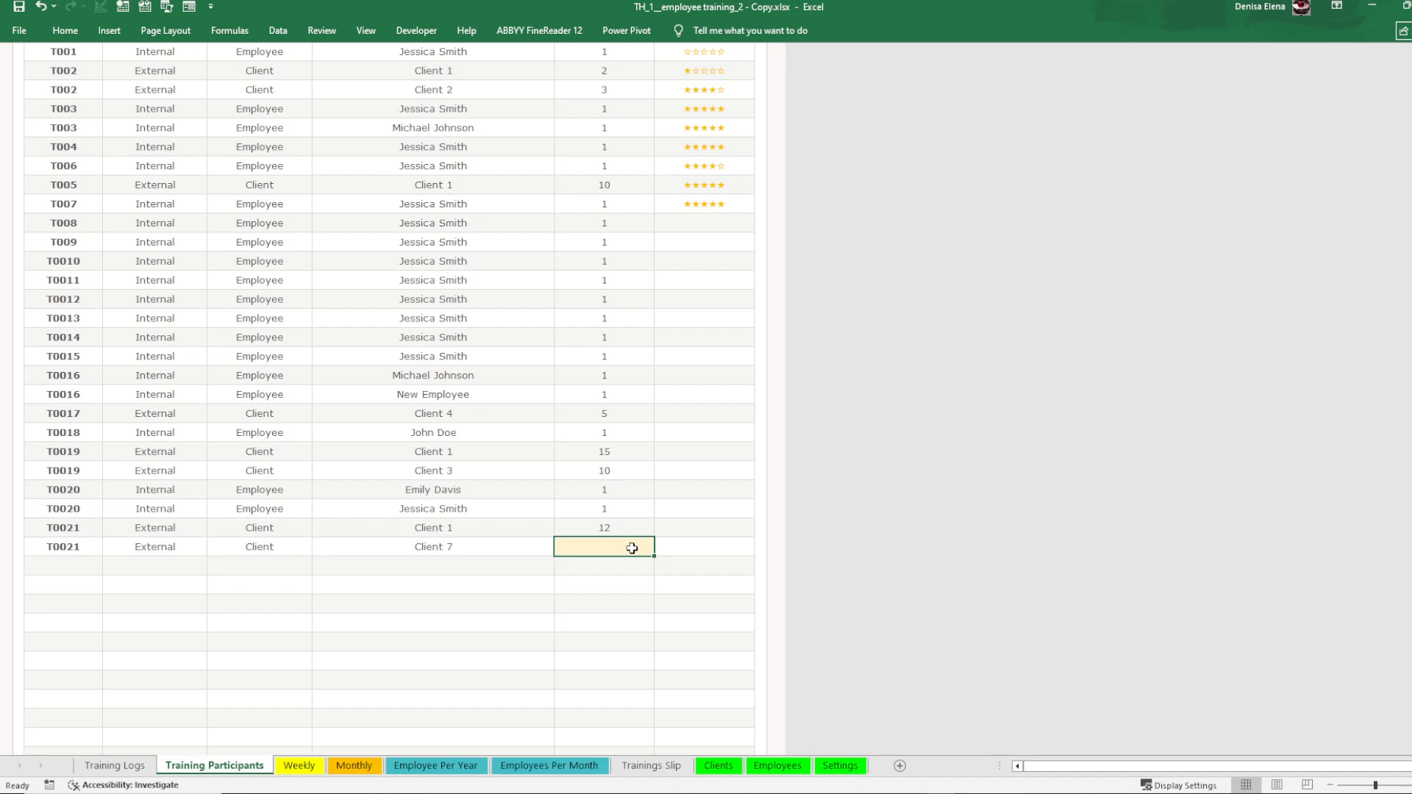
pyautogui.write('2')
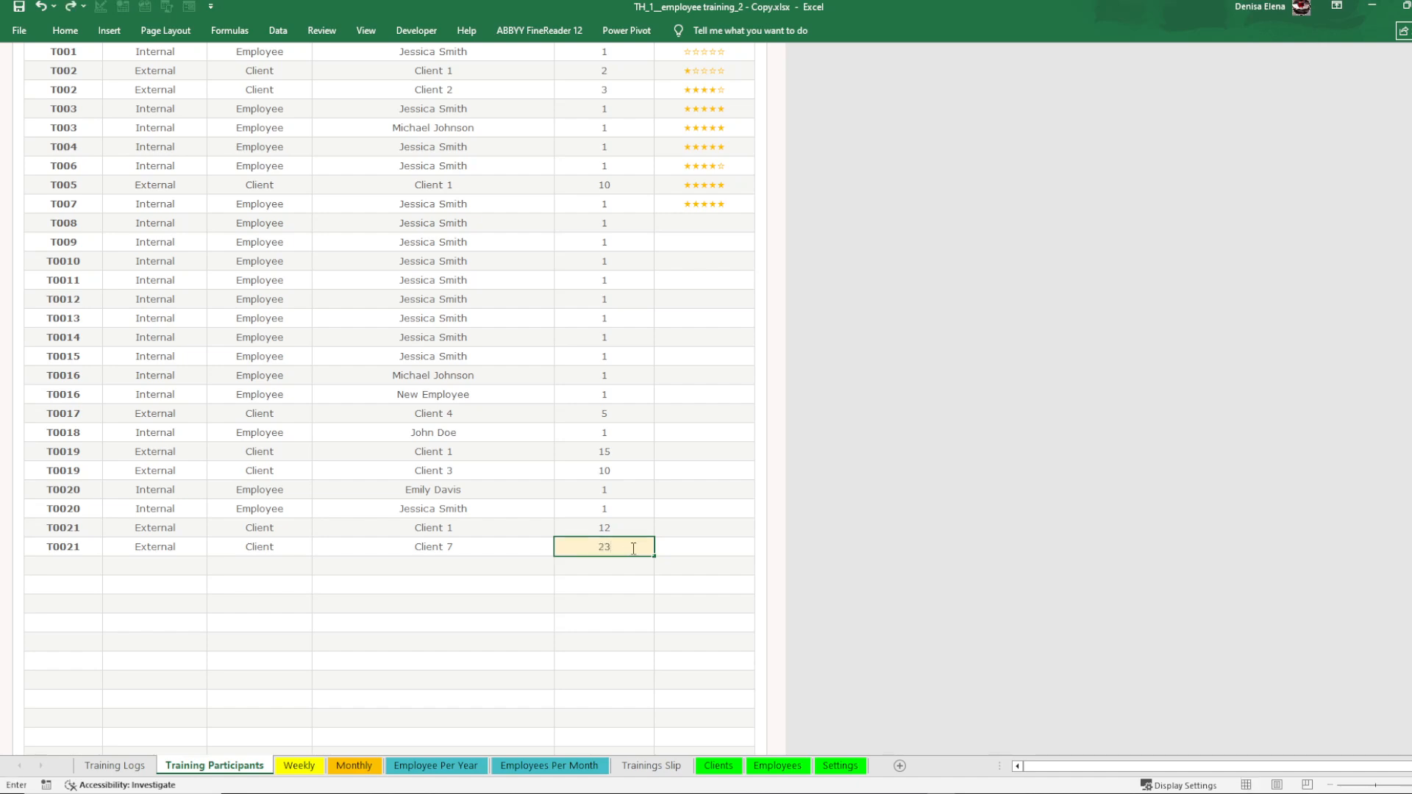
pyautogui.write('3')
pyautogui.press('Return')
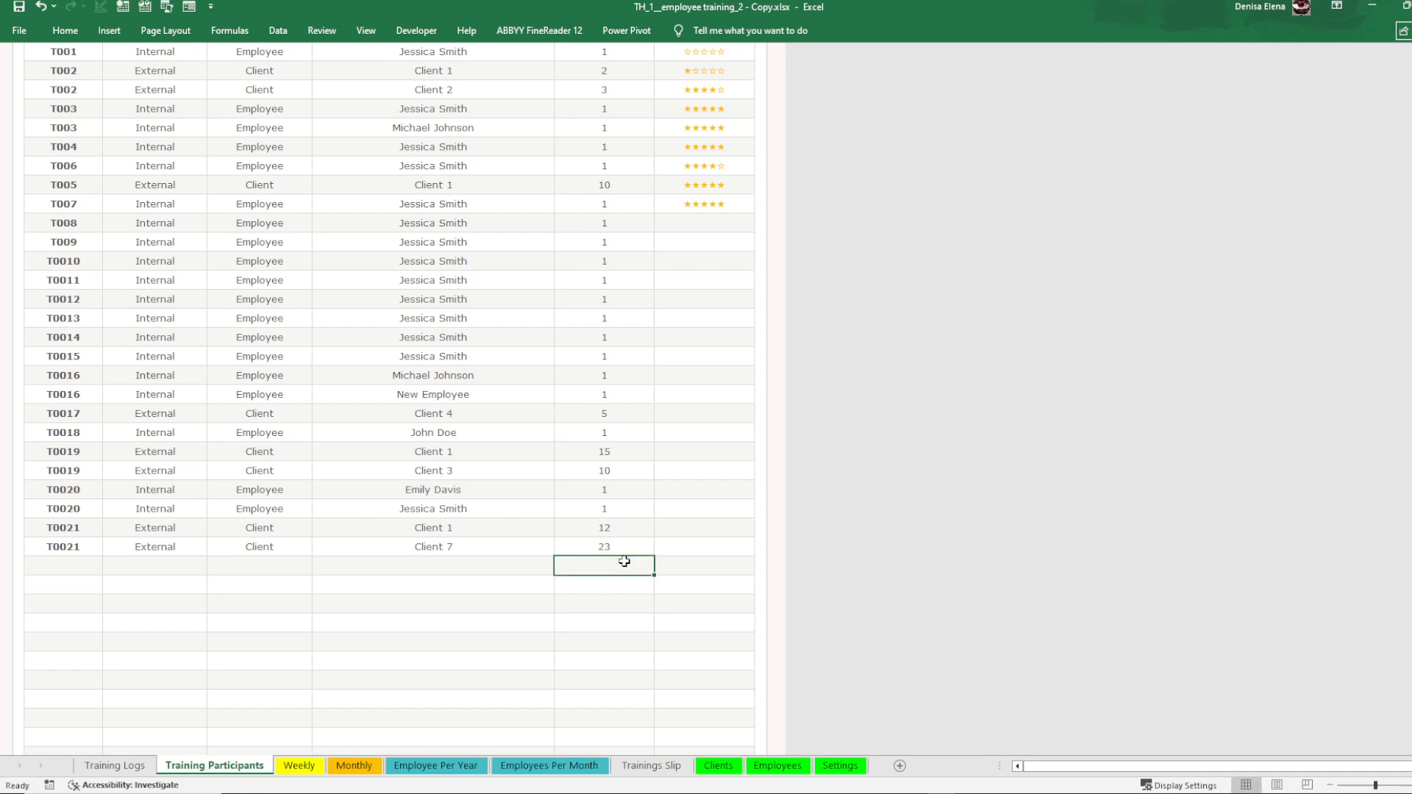
# Check the employee names and People Participating values in the two T0020 participant rows
pyautogui.click(482, 497)
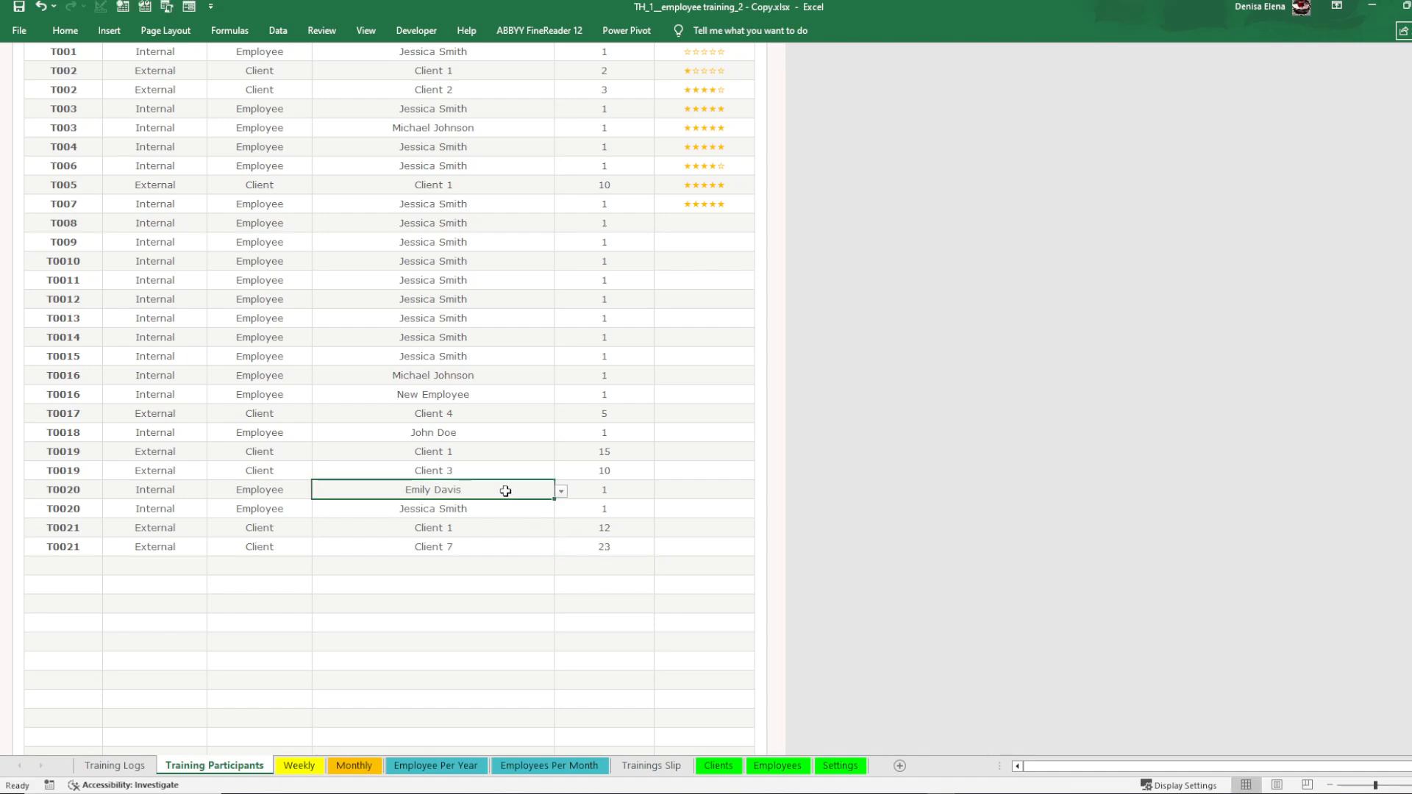
pyautogui.moveTo(510, 496); pyautogui.dragTo(534, 502)
pyautogui.click(561, 491)
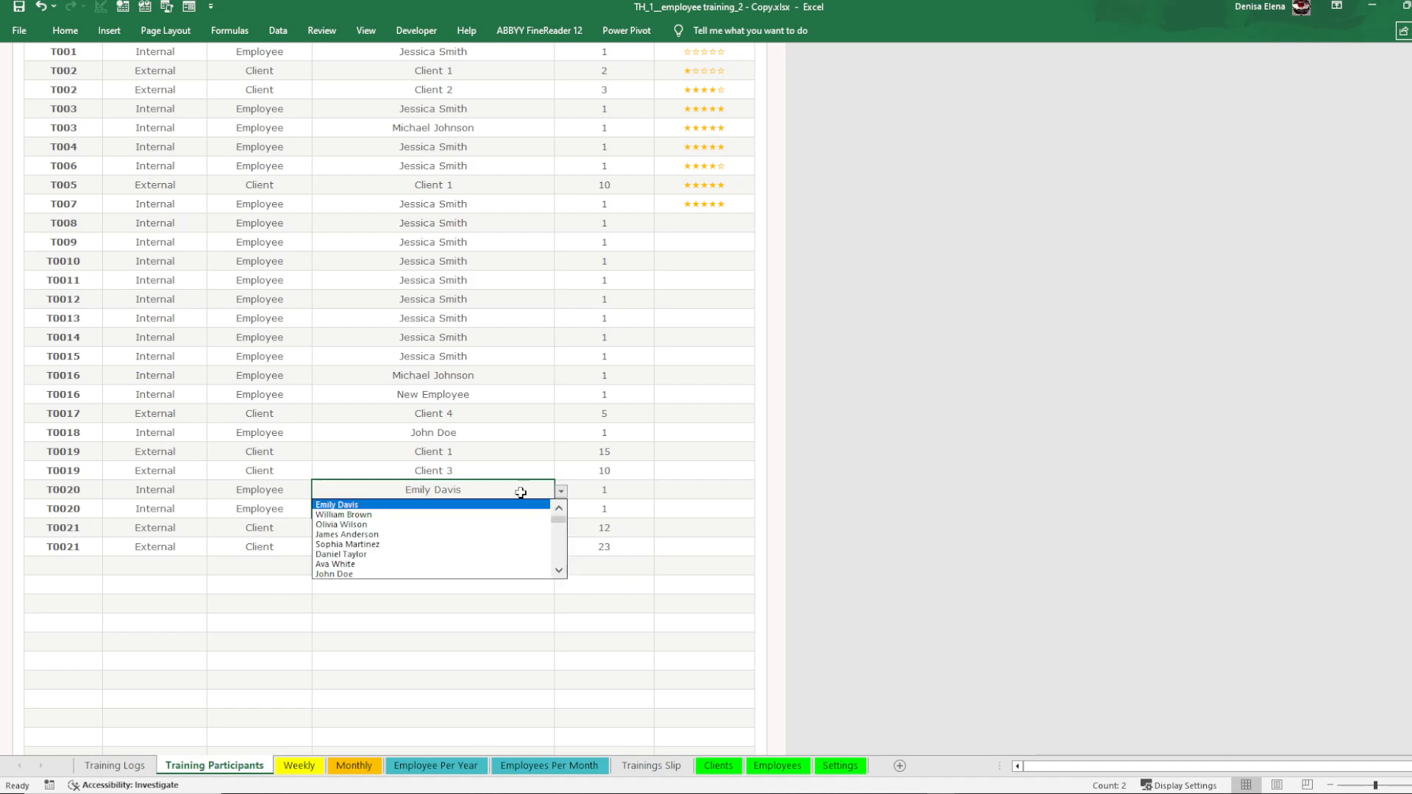
pyautogui.click(521, 492)
pyautogui.click(565, 491)
pyautogui.click(590, 488)
pyautogui.click(590, 488)
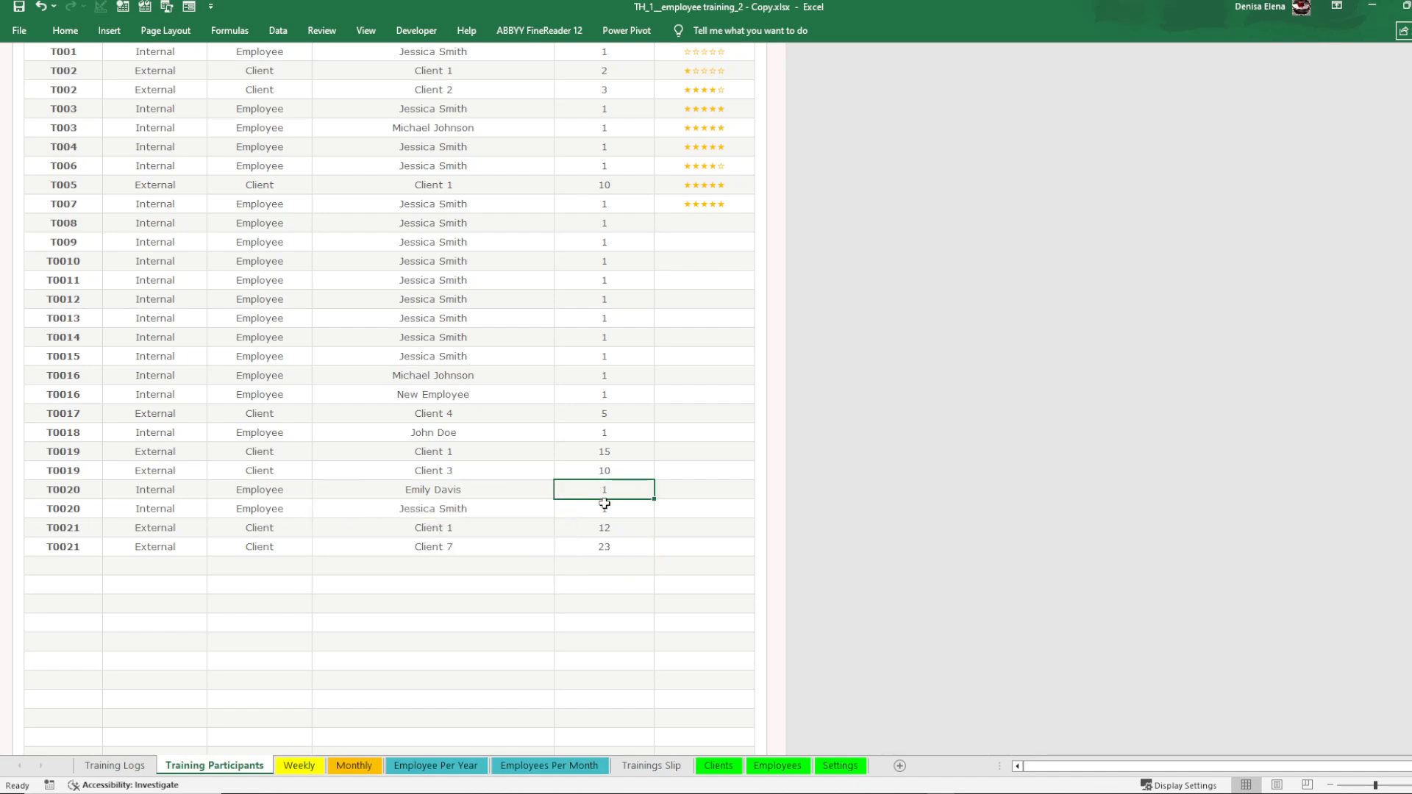
pyautogui.click(599, 508)
pyautogui.press('Delete')
pyautogui.click(532, 507)
pyautogui.moveTo(593, 507); pyautogui.dragTo(544, 489)
# Check the client names and People Participating values in the two T0021 participant rows
pyautogui.click(489, 532)
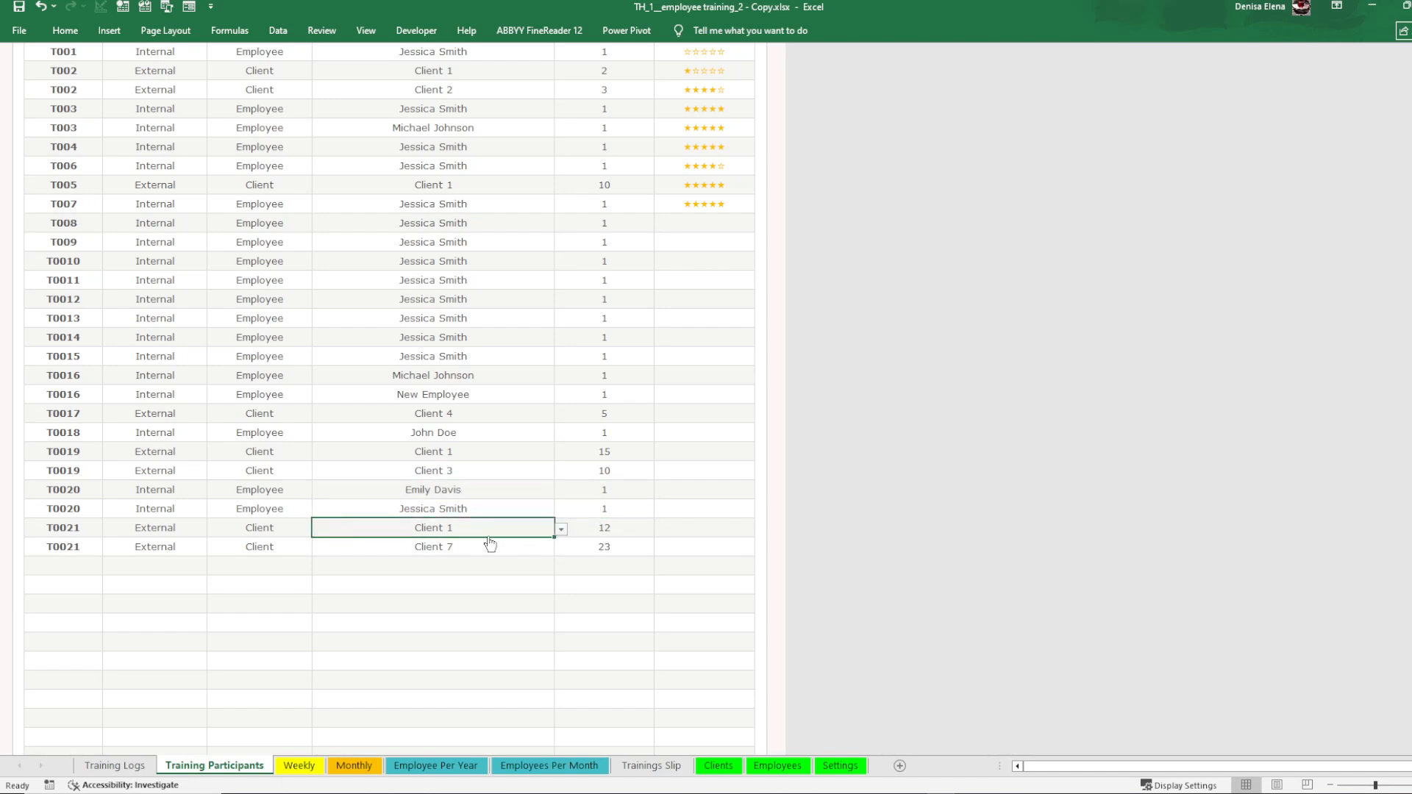
pyautogui.click(613, 528)
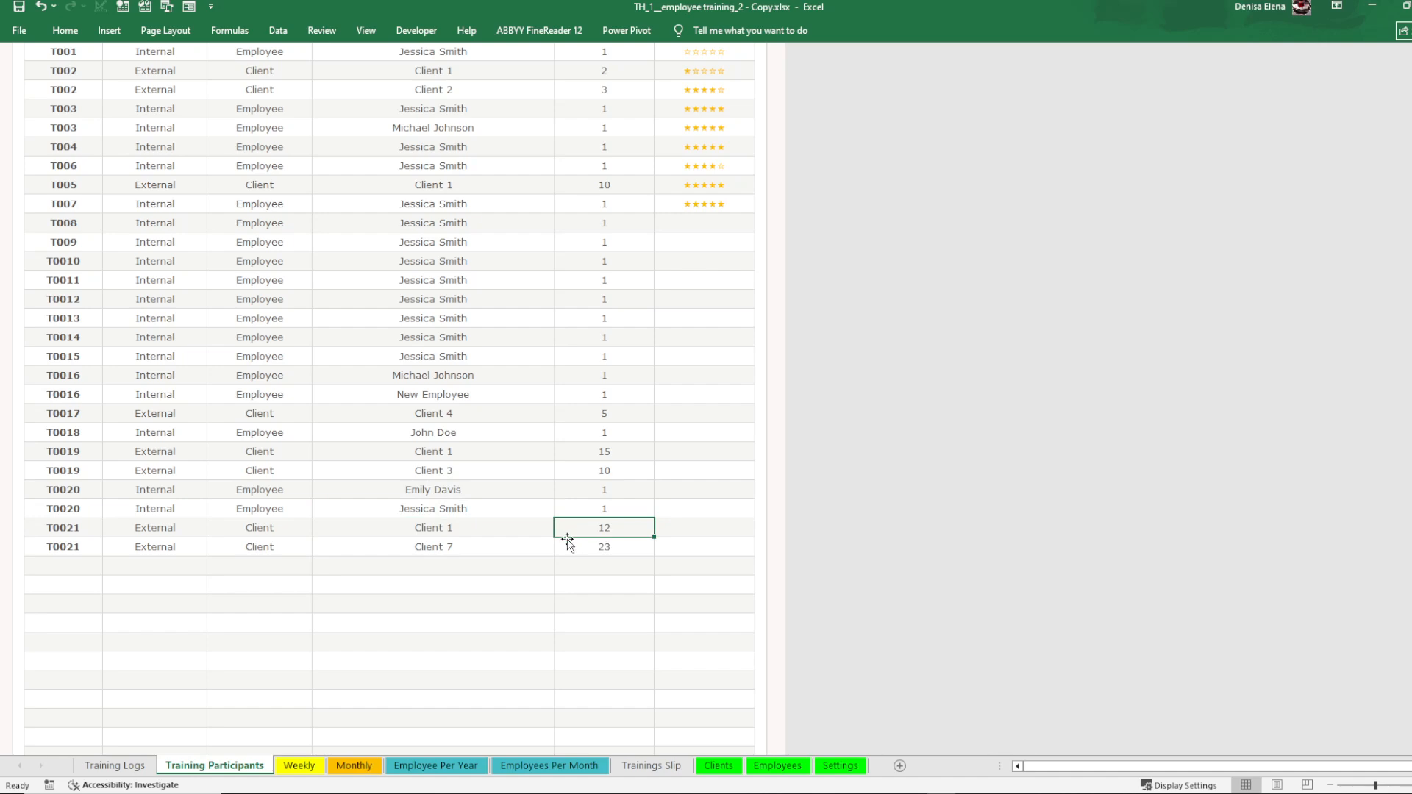
pyautogui.click(542, 545)
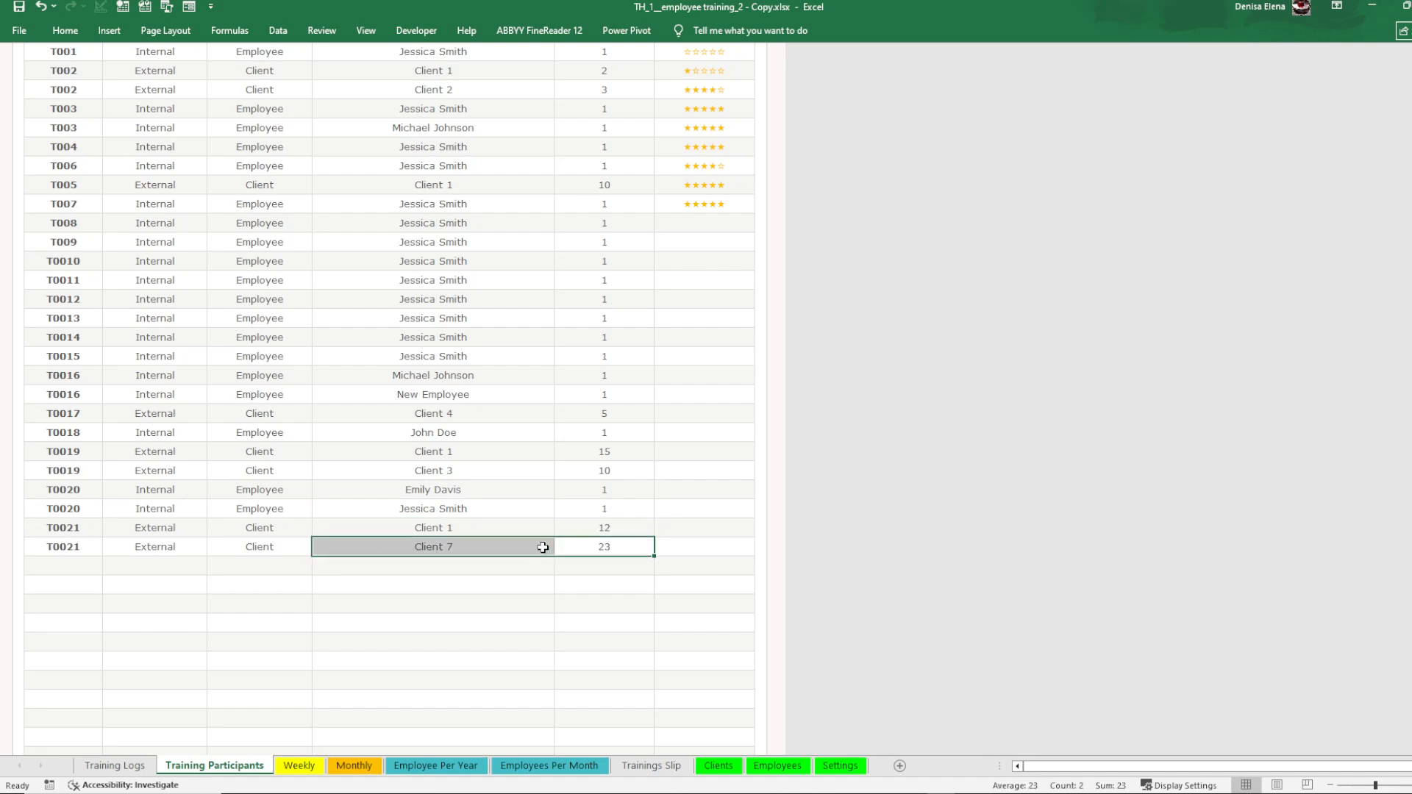
pyautogui.click(599, 546)
pyautogui.click(600, 526)
pyautogui.moveTo(602, 526)
pyautogui.mouseDown()
pyautogui.moveTo(533, 527)
pyautogui.moveTo(602, 527)
pyautogui.mouseUp()
pyautogui.click(588, 545)
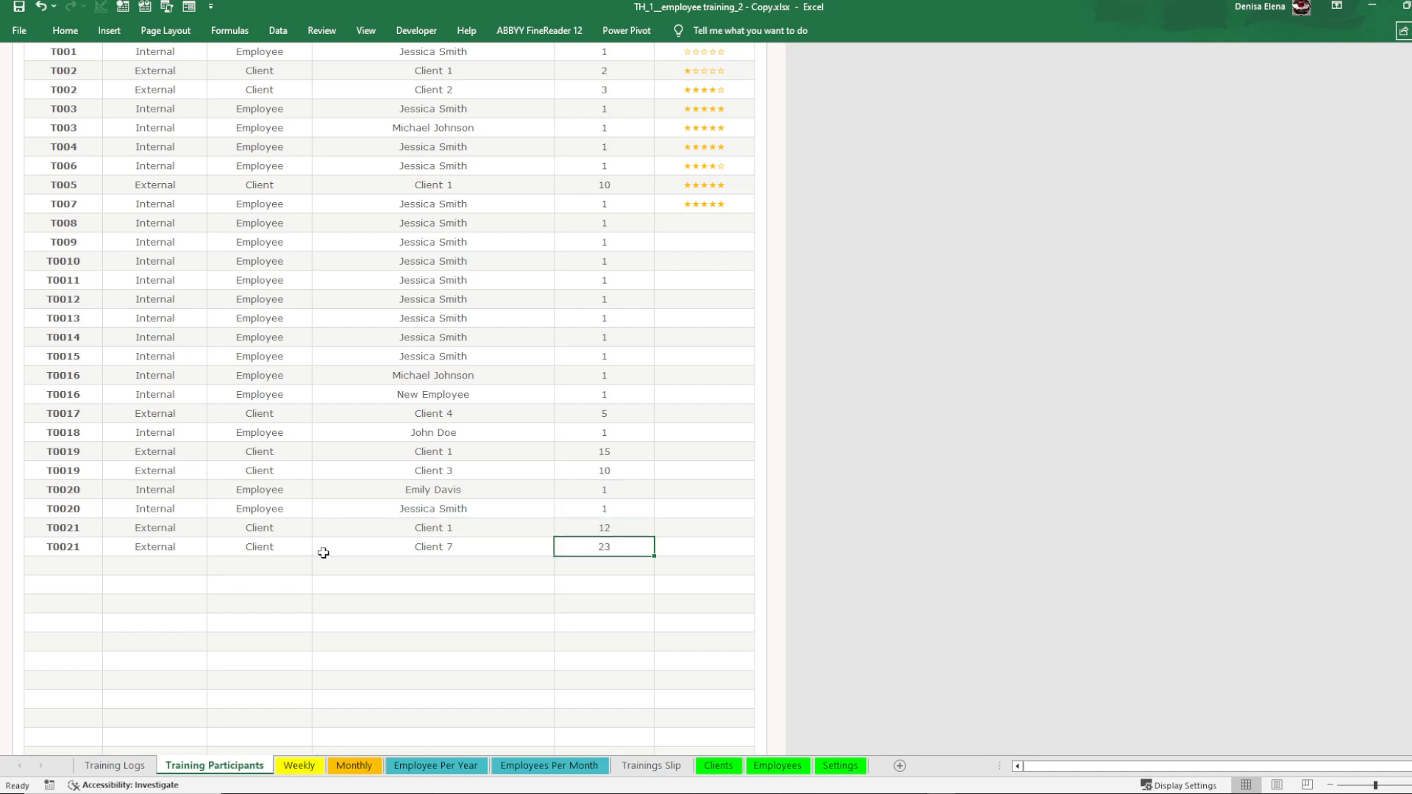
# Compare the T0021 participant total in Training Logs with its two client entries in Training Participants
pyautogui.click(117, 762)
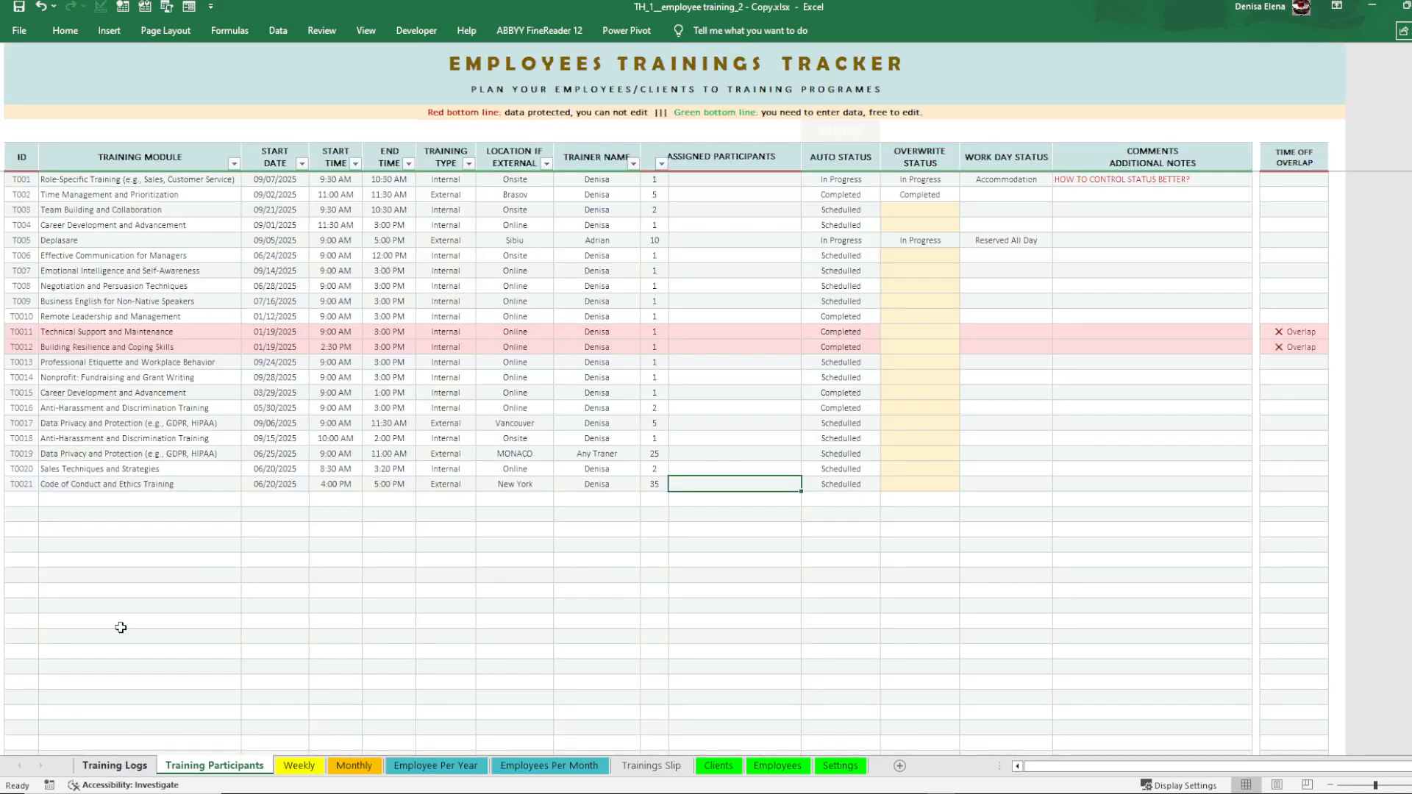
pyautogui.click(75, 484)
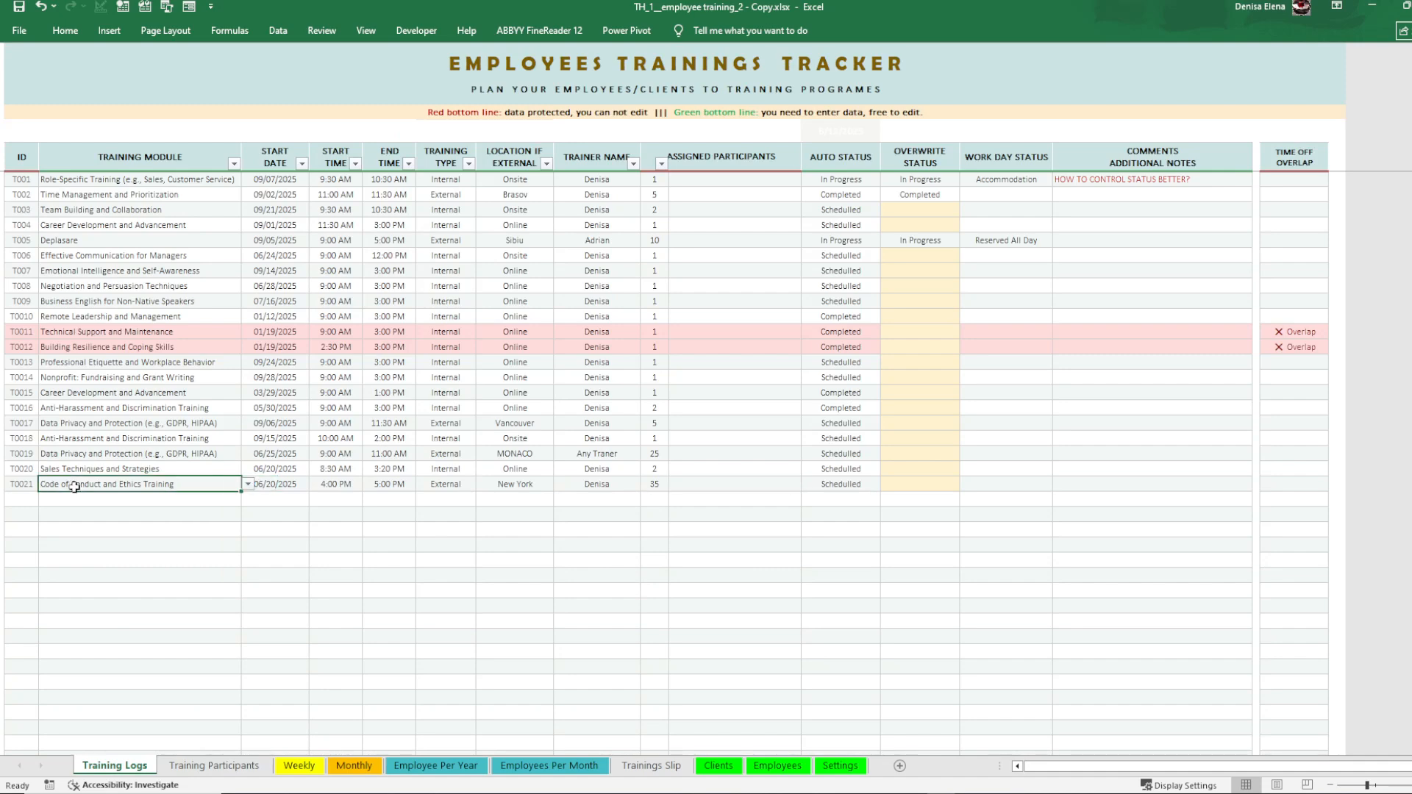
pyautogui.click(610, 485)
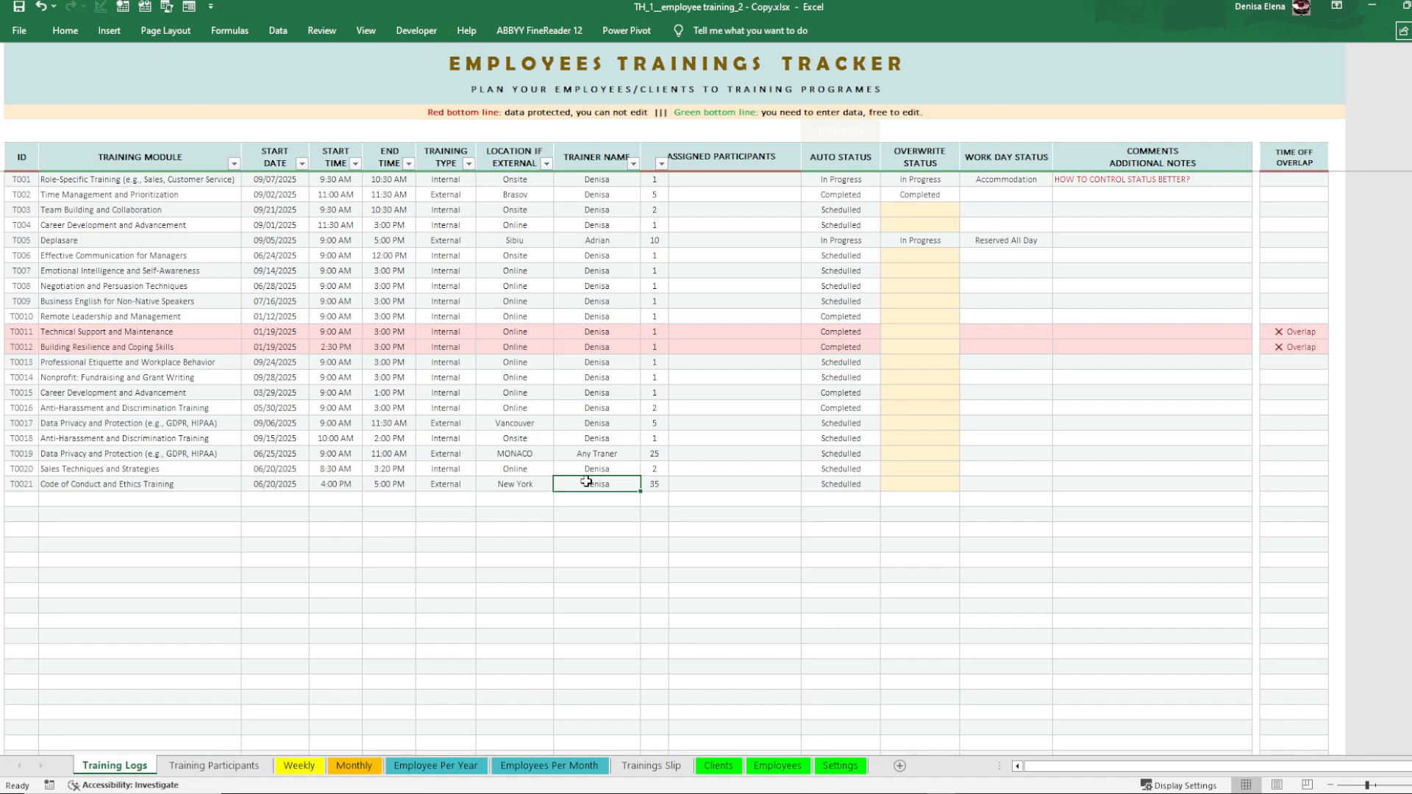
pyautogui.click(647, 484)
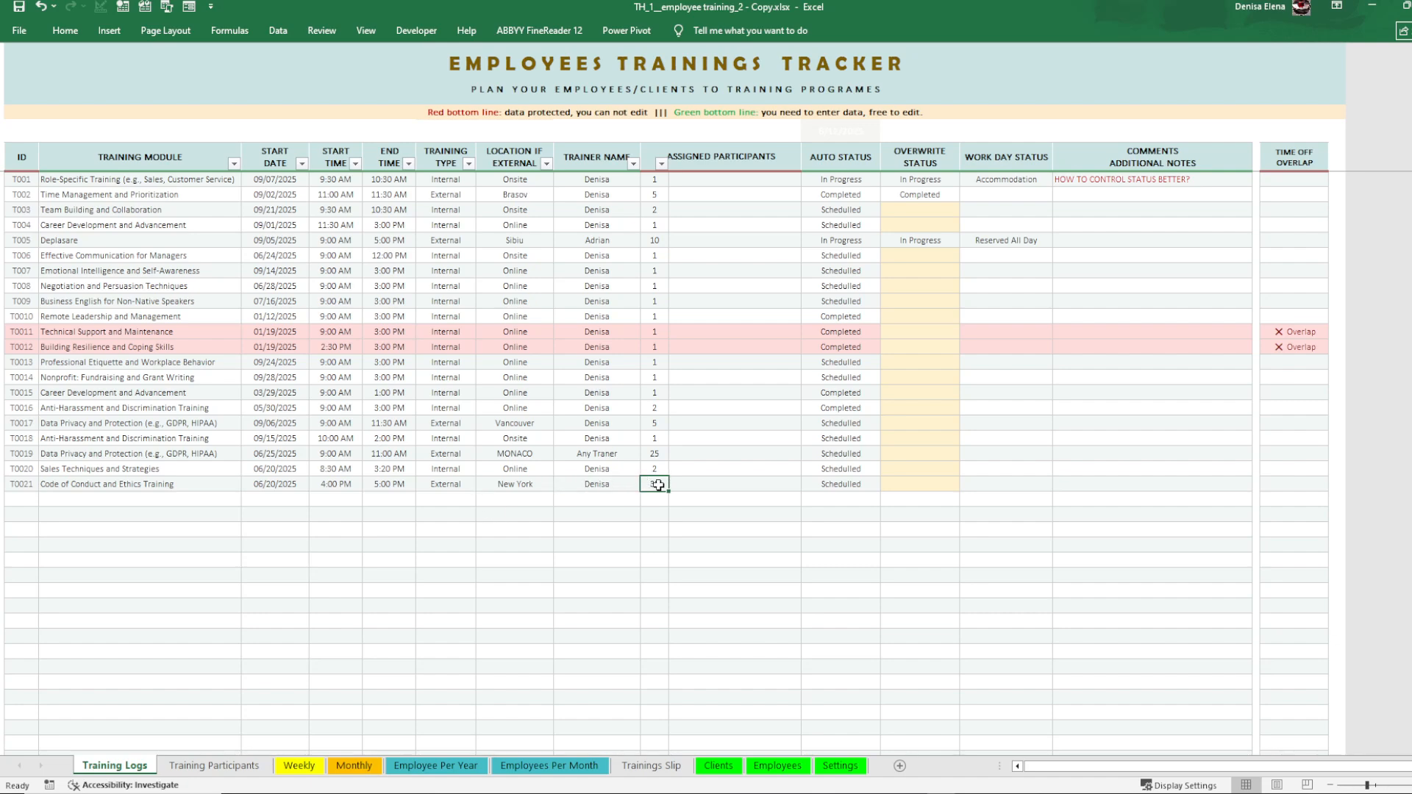
pyautogui.click(220, 767)
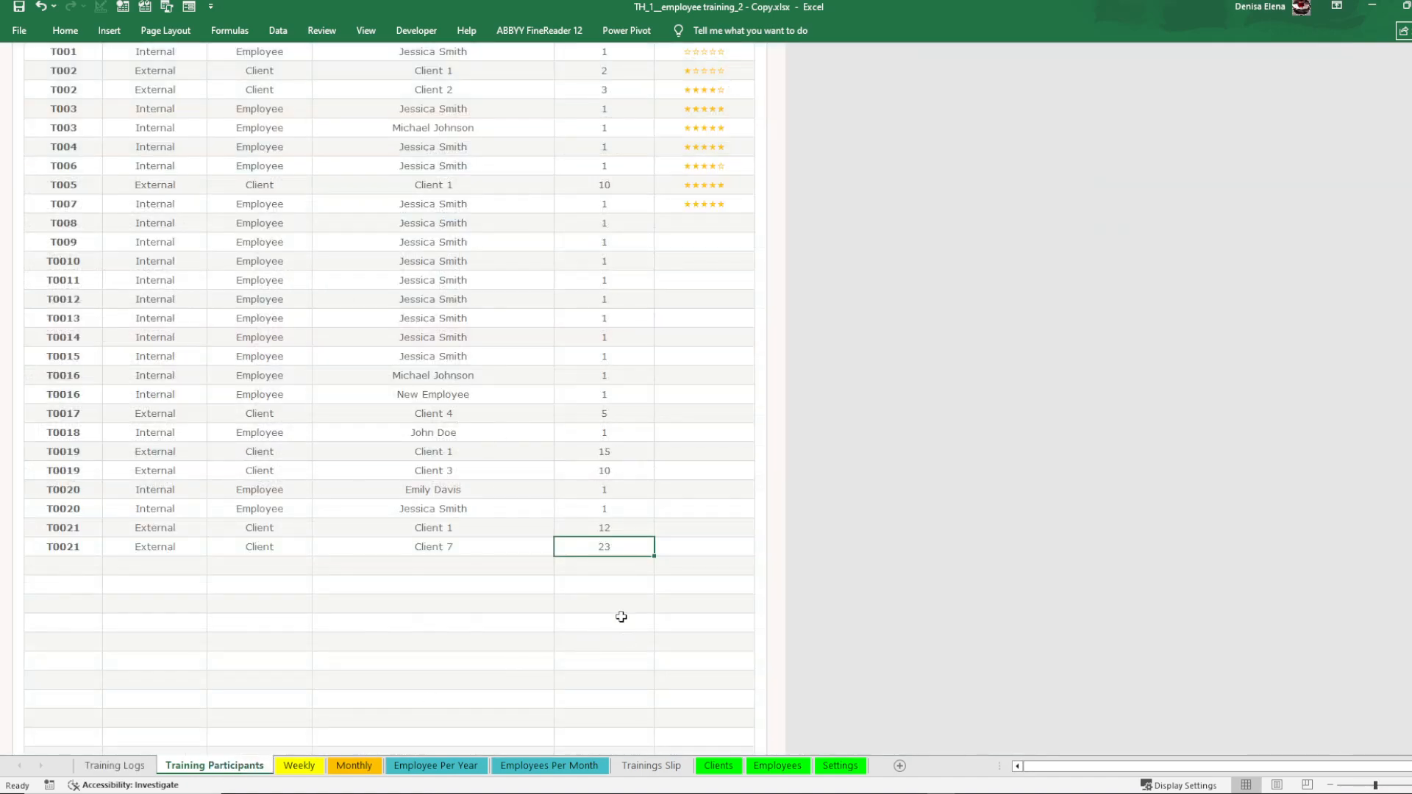
pyautogui.moveTo(508, 530); pyautogui.dragTo(498, 547)
pyautogui.moveTo(616, 531); pyautogui.dragTo(622, 552)
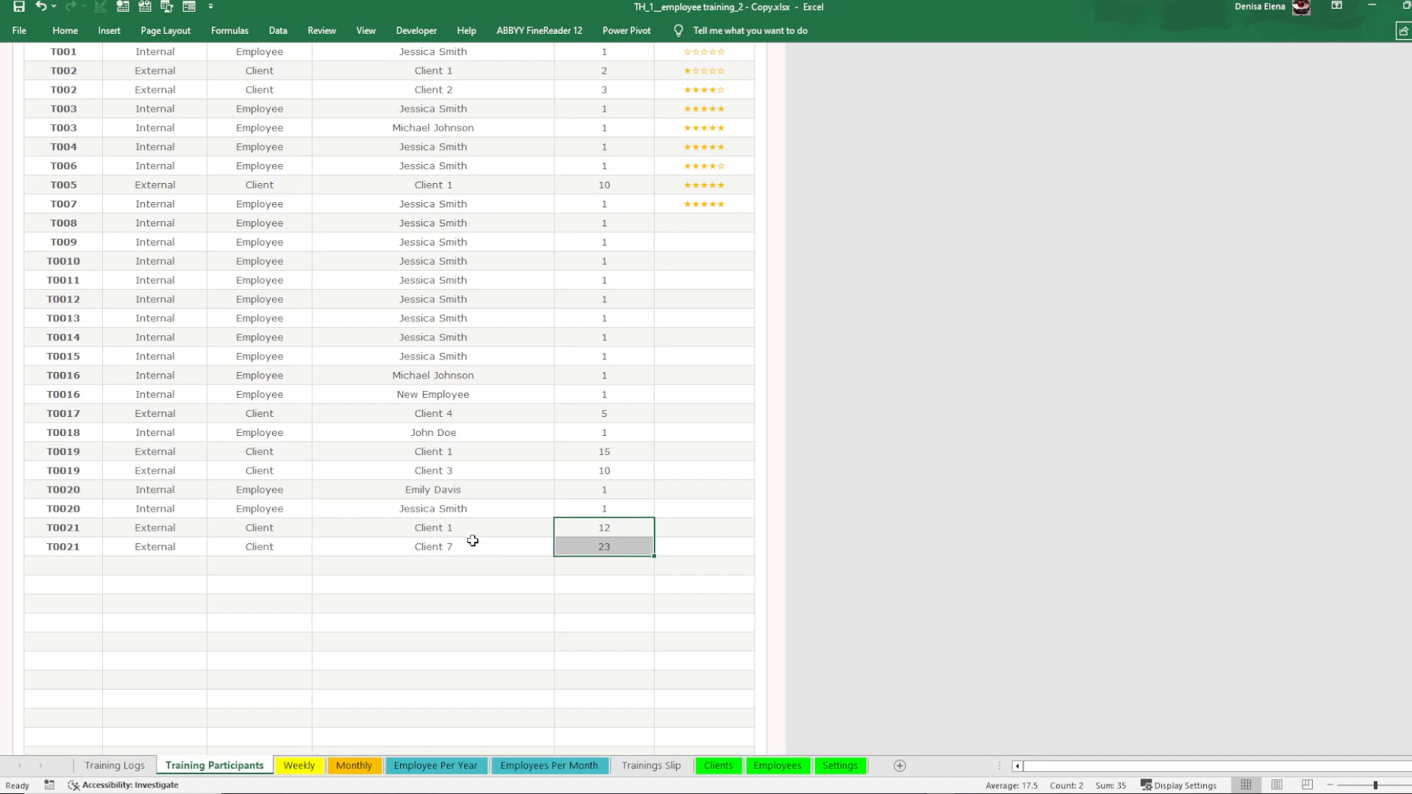
pyautogui.click(613, 529)
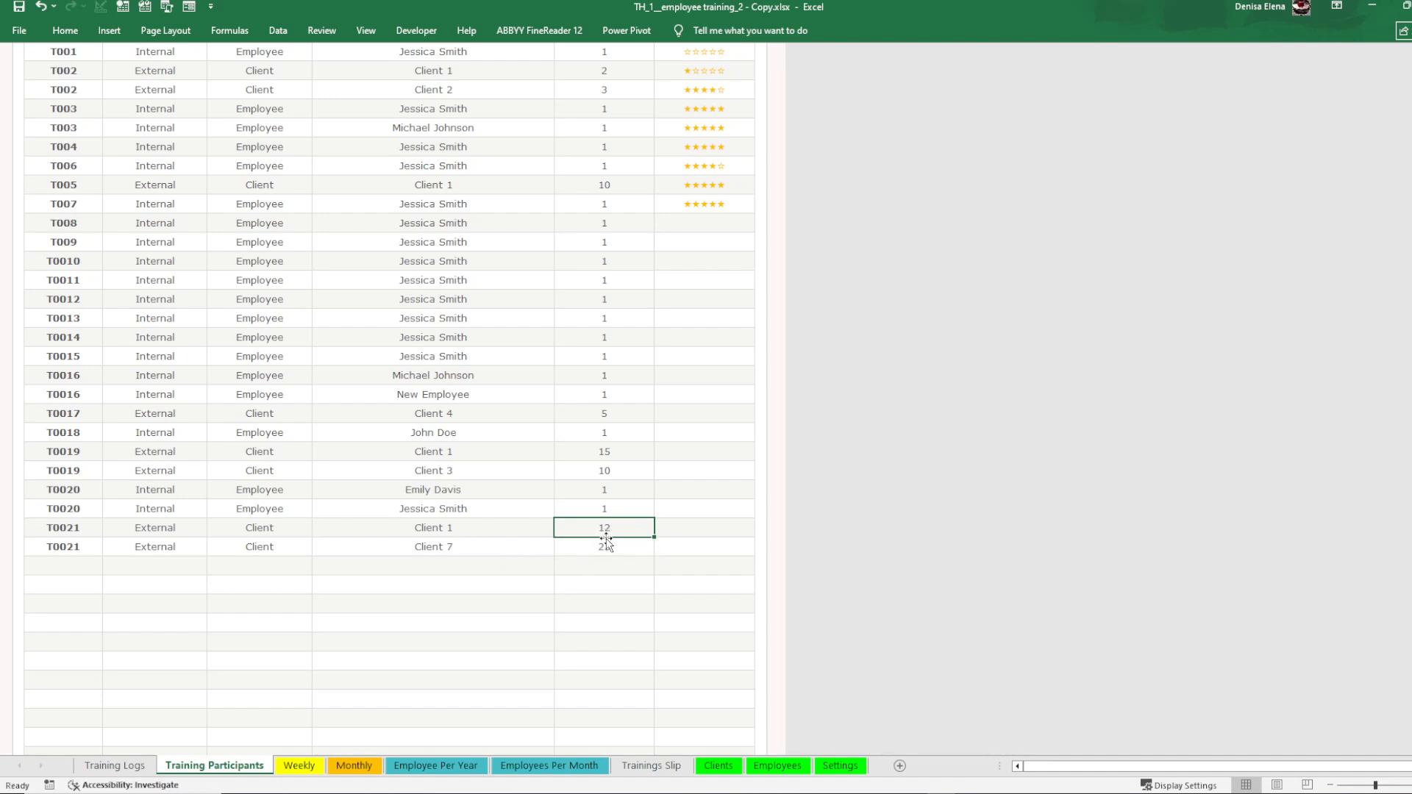
pyautogui.click(603, 545)
pyautogui.moveTo(602, 540); pyautogui.dragTo(492, 531)
# Compare the internal T0020 training's log entry with its two employee rows in Training Participants
pyautogui.click(114, 766)
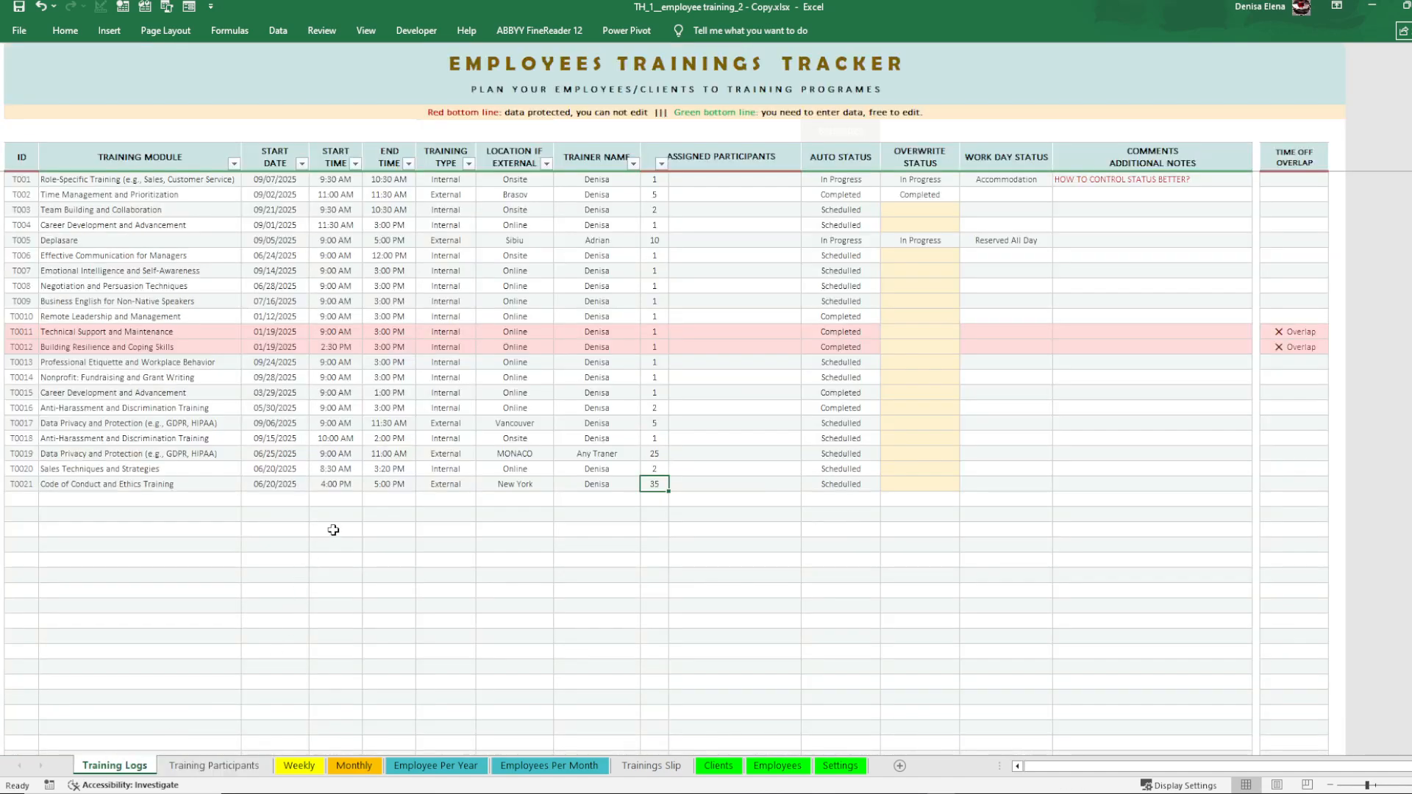
pyautogui.moveTo(444, 471); pyautogui.dragTo(574, 472)
pyautogui.click(214, 765)
pyautogui.moveTo(603, 506); pyautogui.dragTo(592, 491)
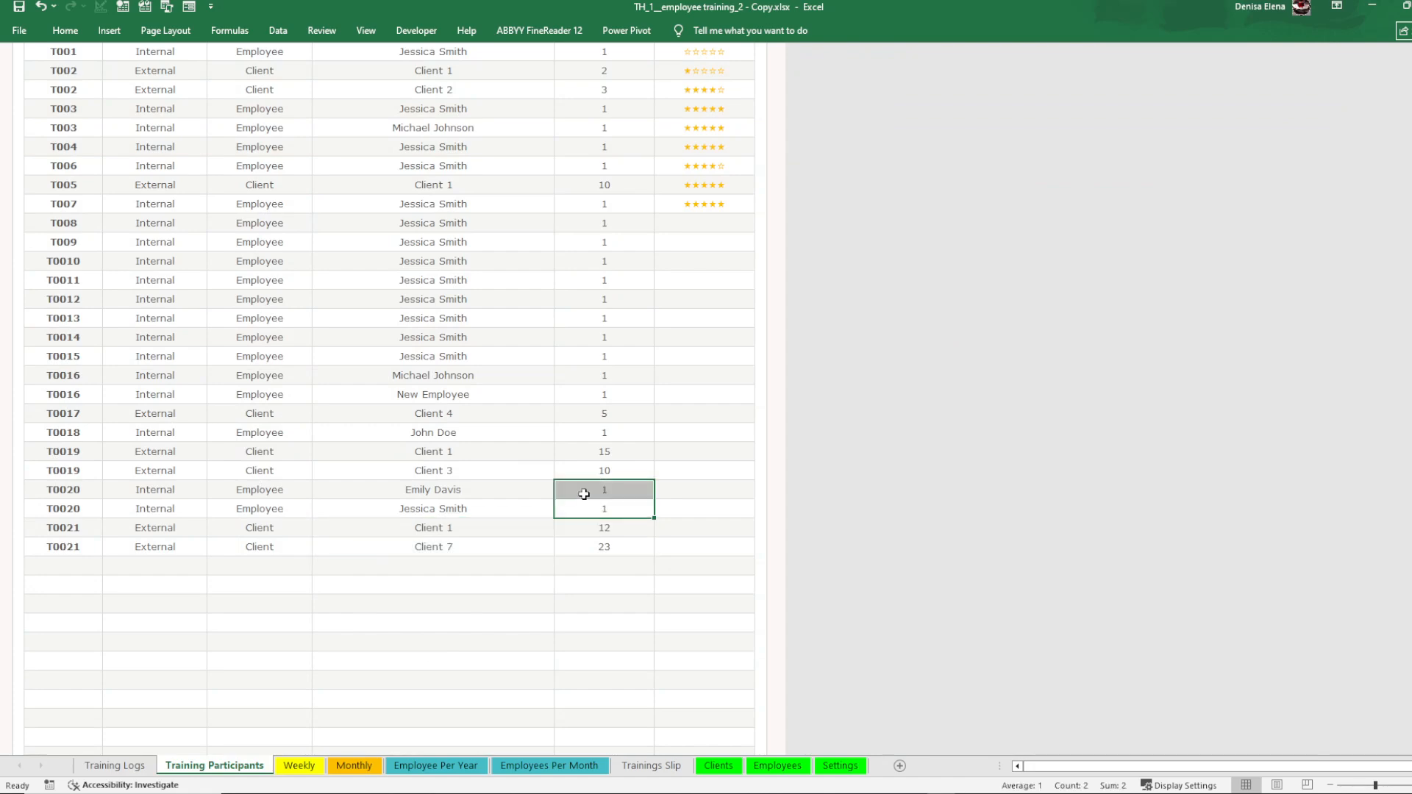
# Look over the Employees and Clients sheets that supply the participant lists for internal and external trainings
pyautogui.click(778, 765)
pyautogui.click(719, 765)
pyautogui.click(776, 771)
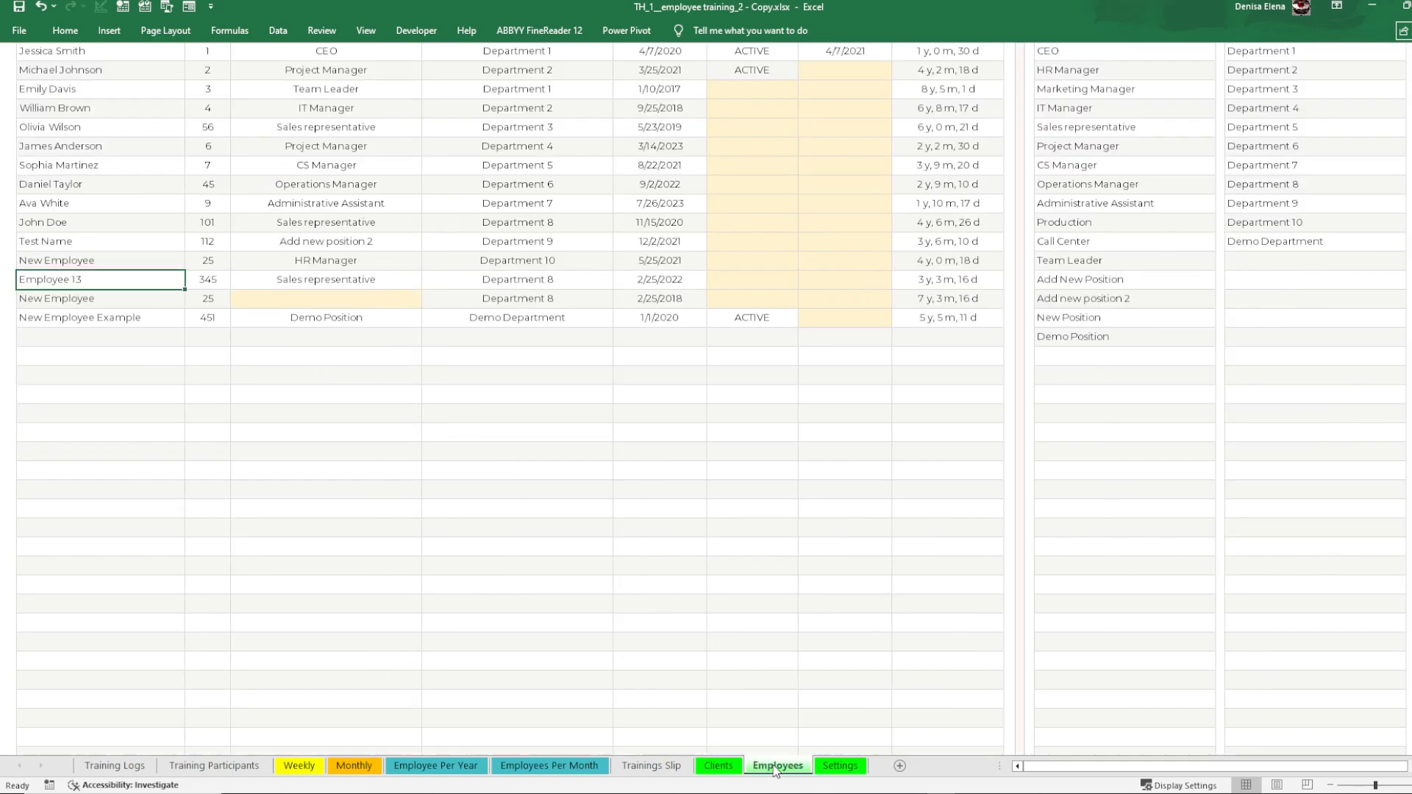
pyautogui.click(719, 769)
pyautogui.click(767, 765)
pyautogui.click(718, 769)
pyautogui.click(778, 765)
pyautogui.click(718, 768)
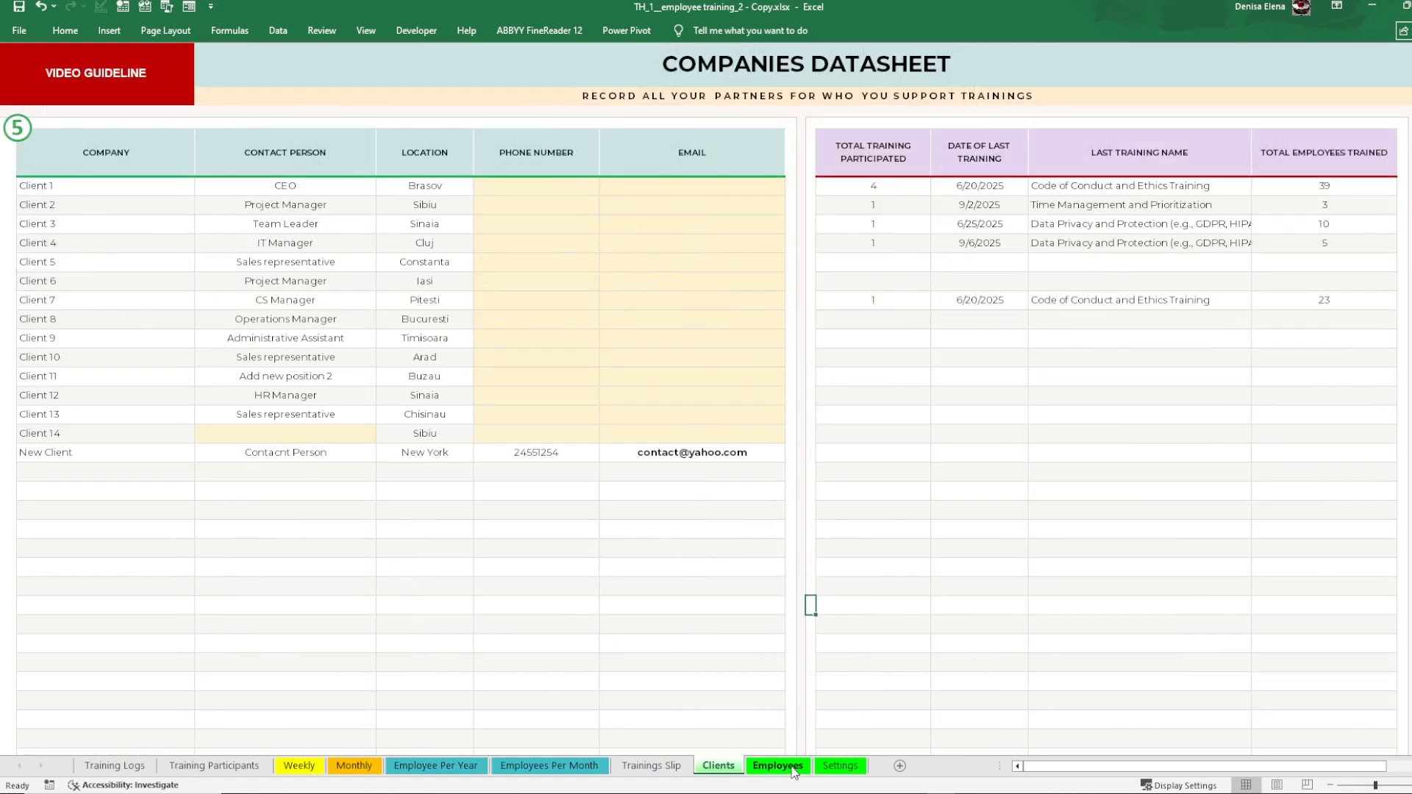
pyautogui.click(780, 766)
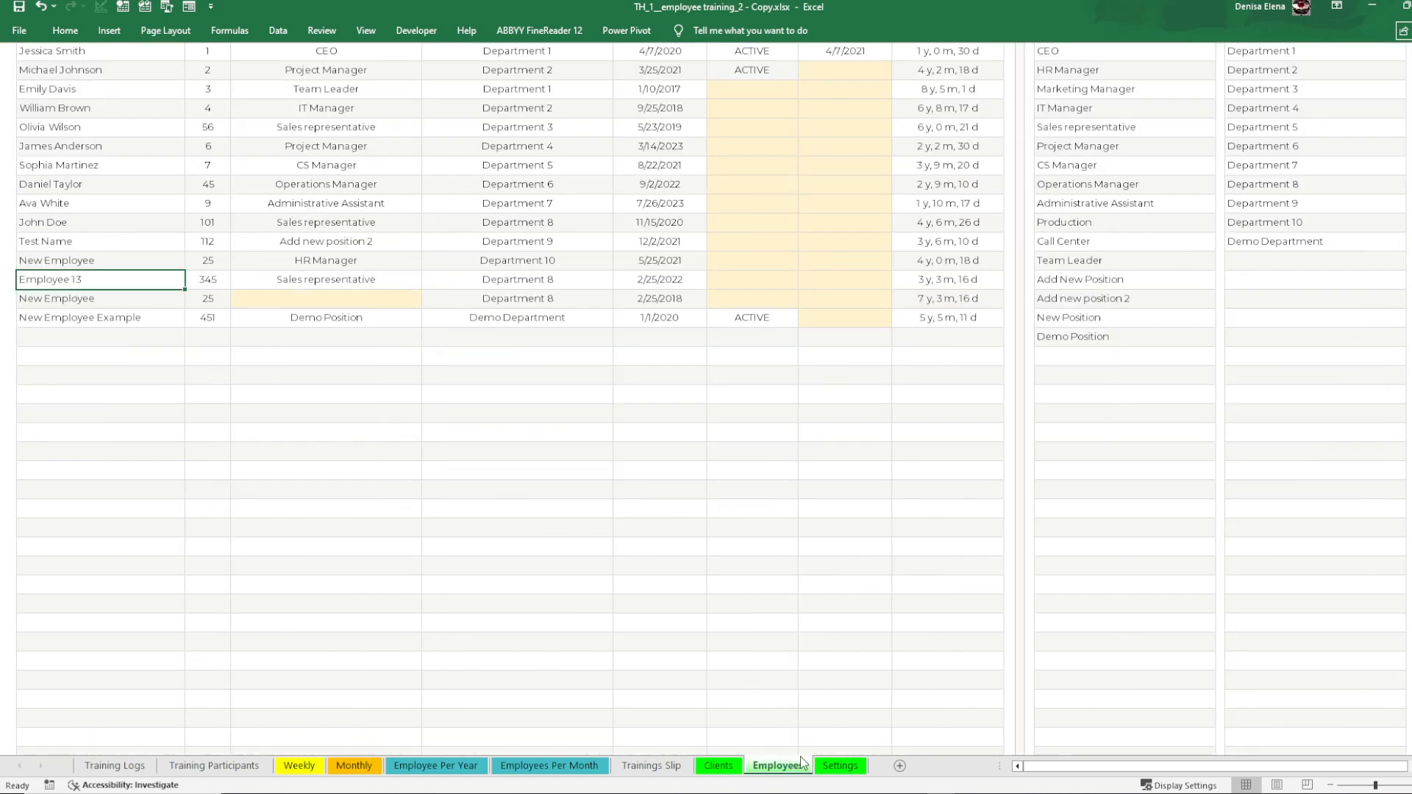
pyautogui.click(719, 766)
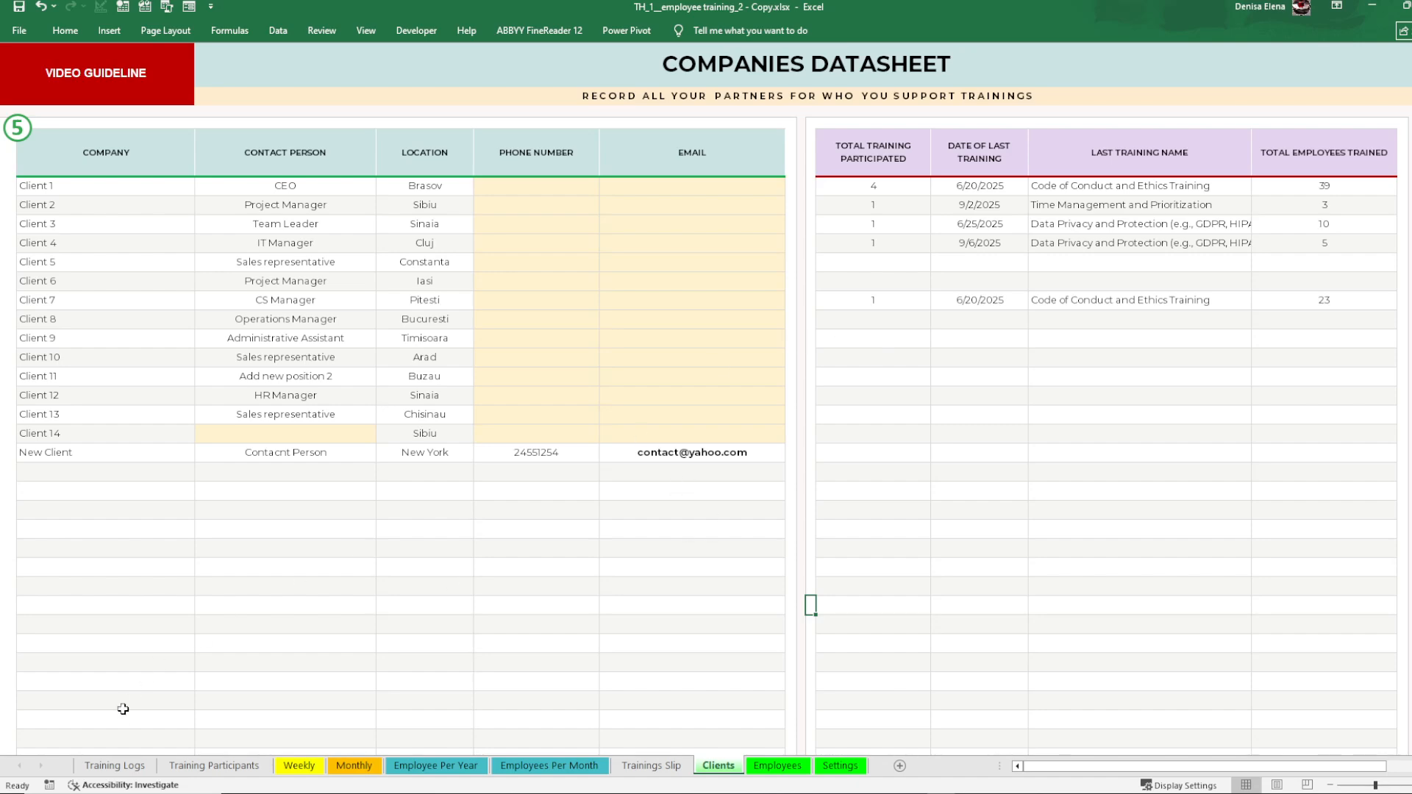
# Return to Training Logs and examine the Auto Status column against the start dates of T0020 and T0021
pyautogui.click(195, 767)
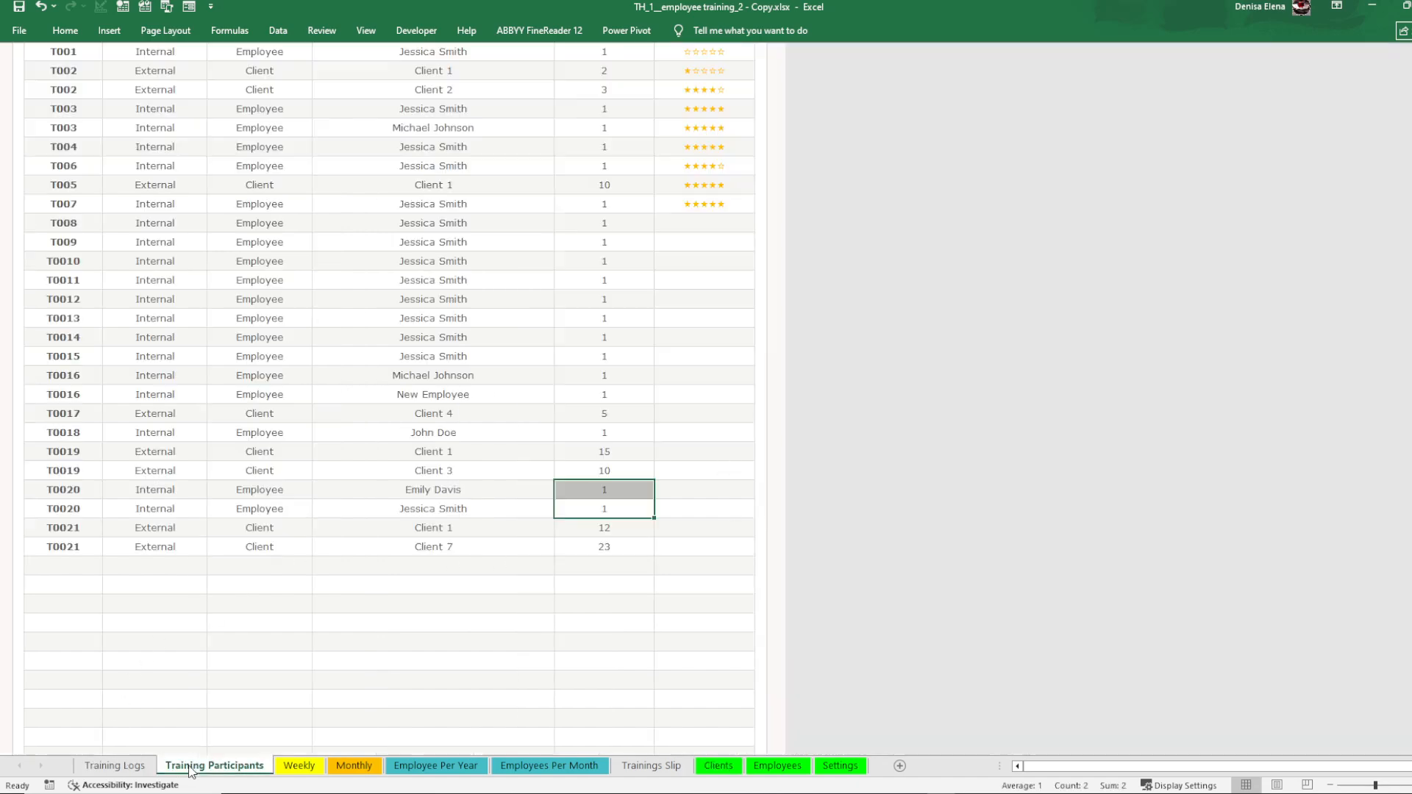
pyautogui.click(114, 766)
pyautogui.click(753, 515)
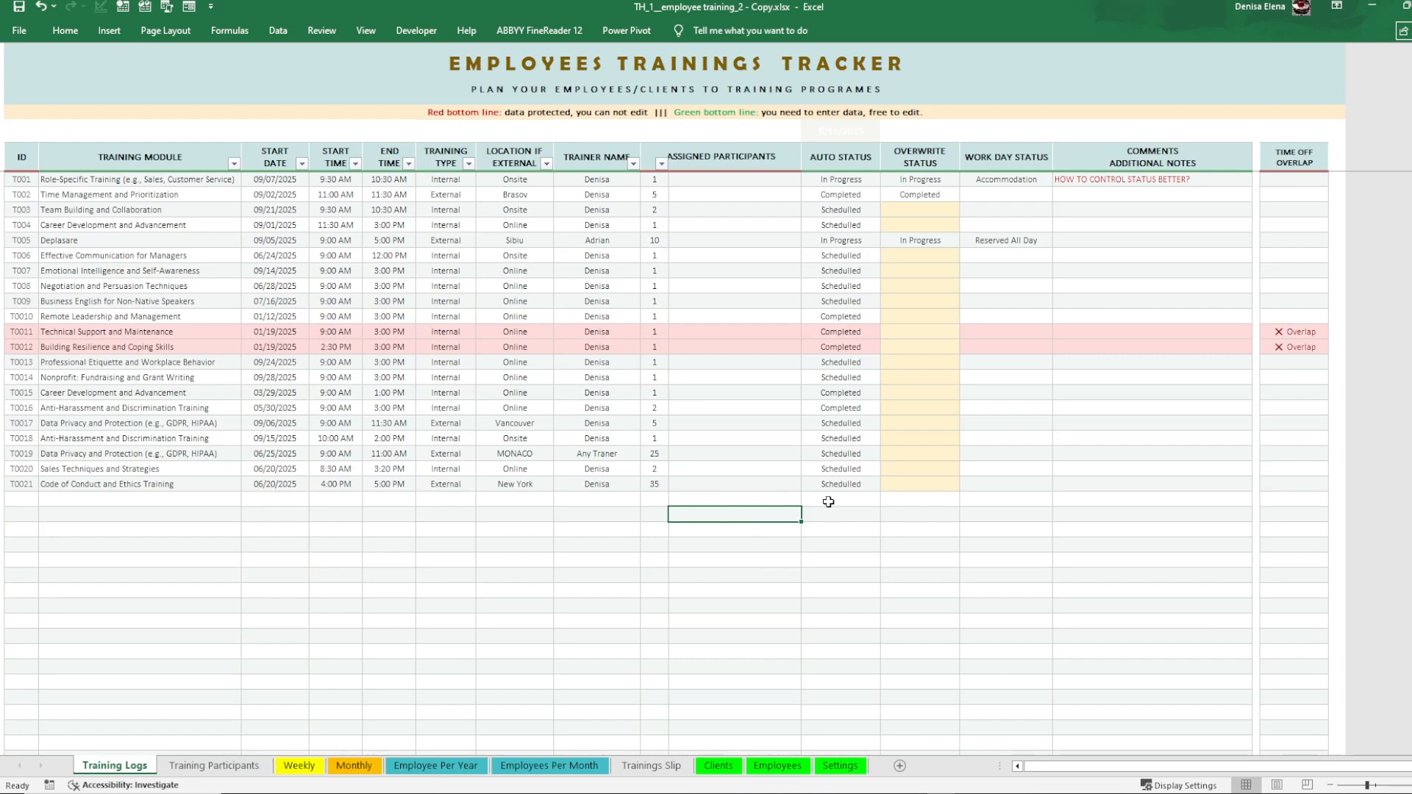
pyautogui.moveTo(839, 484); pyautogui.dragTo(858, 255)
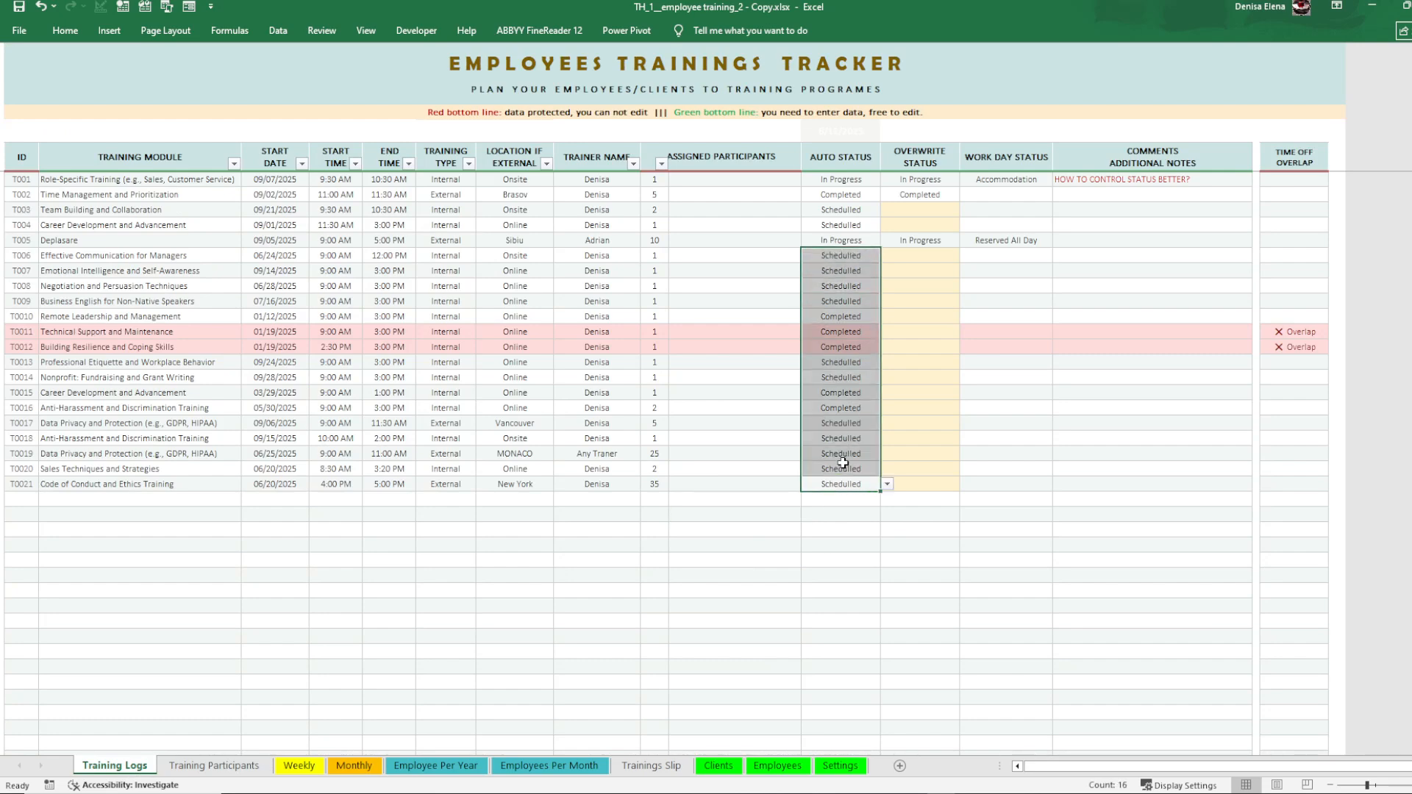
pyautogui.moveTo(843, 462)
pyautogui.mouseDown()
pyautogui.moveTo(825, 503)
pyautogui.moveTo(839, 470)
pyautogui.mouseUp()
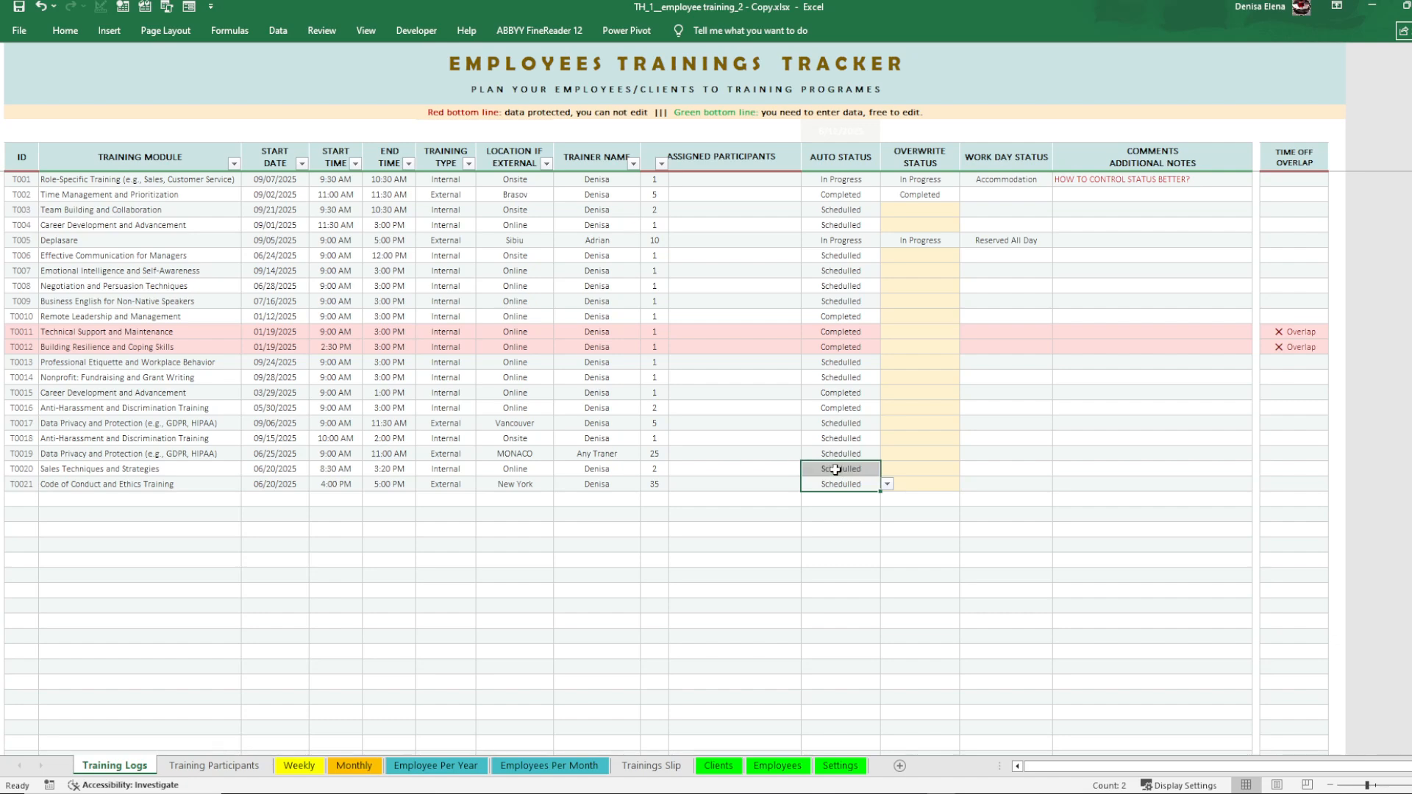
pyautogui.moveTo(291, 472); pyautogui.dragTo(291, 485)
pyautogui.click(287, 468)
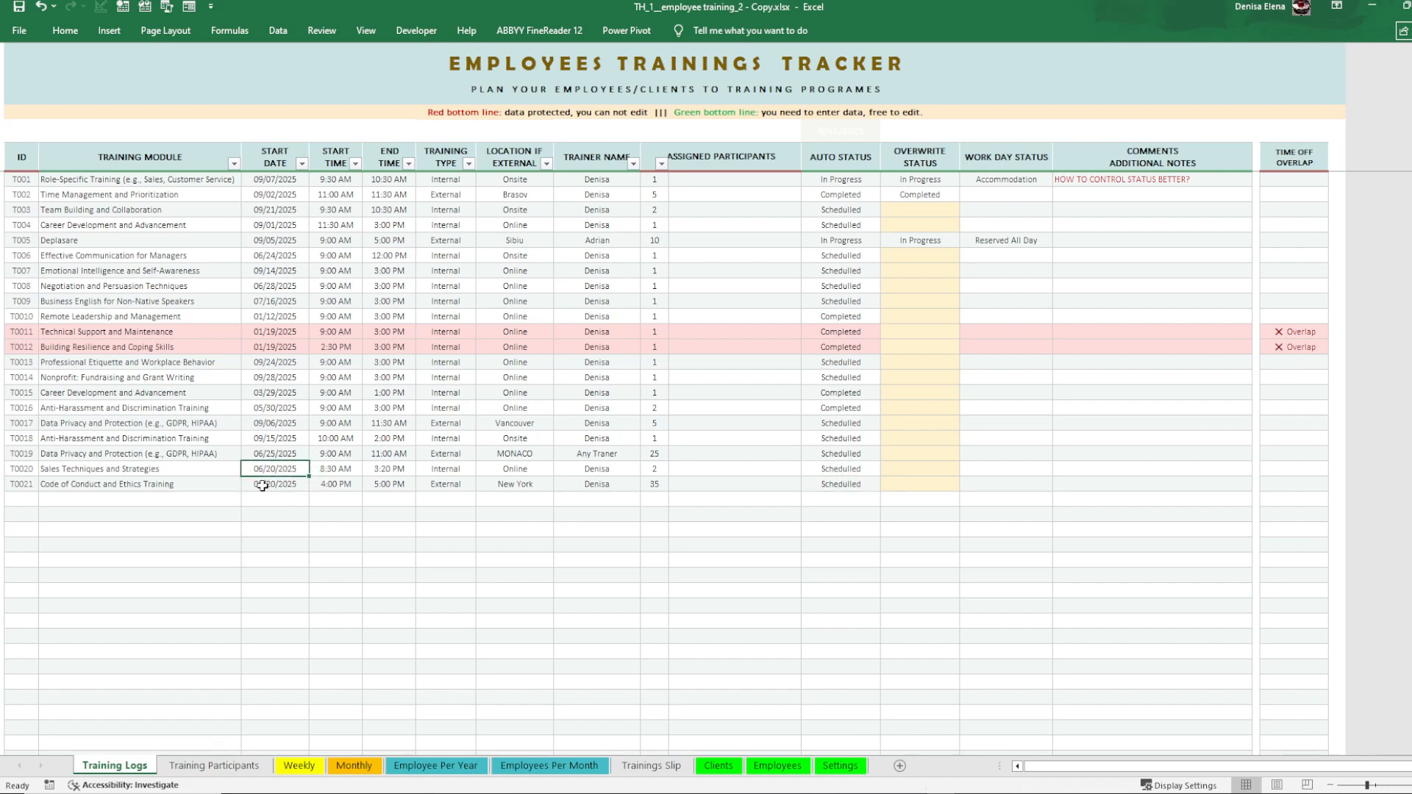
pyautogui.click(836, 466)
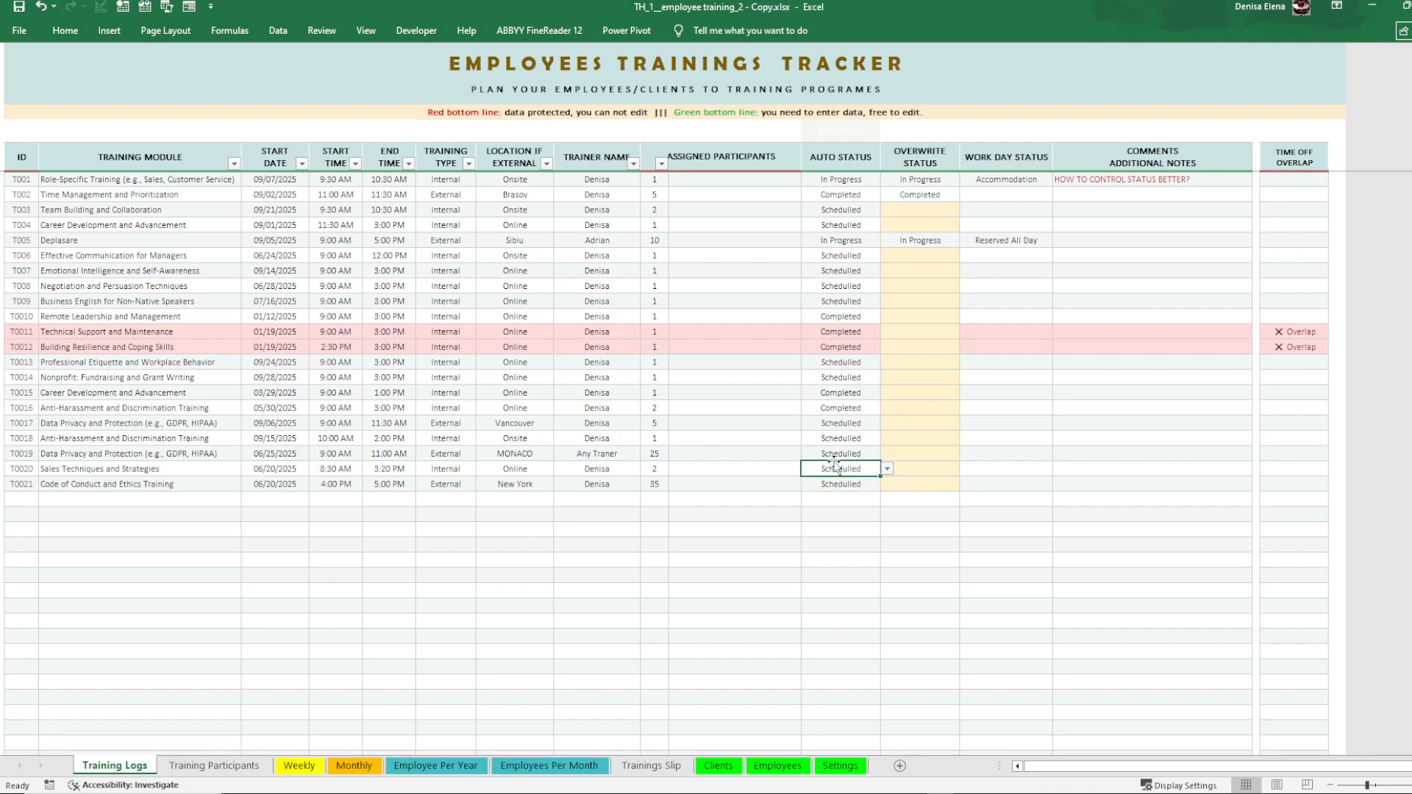
pyautogui.click(847, 167)
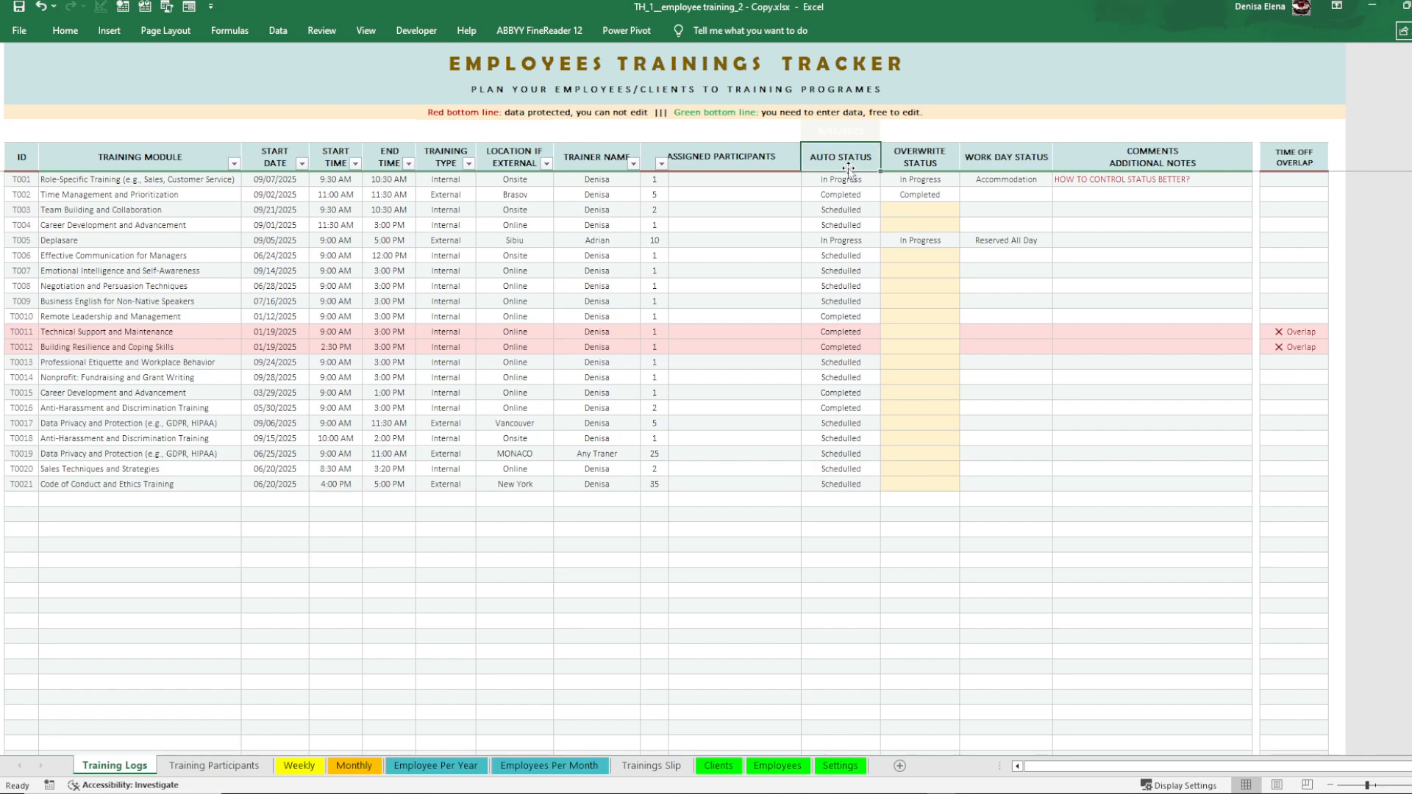
# Set the Overwrite Status of training T0020 to Cancelled and check its Auto Status
pyautogui.click(840, 467)
pyautogui.press('Right')
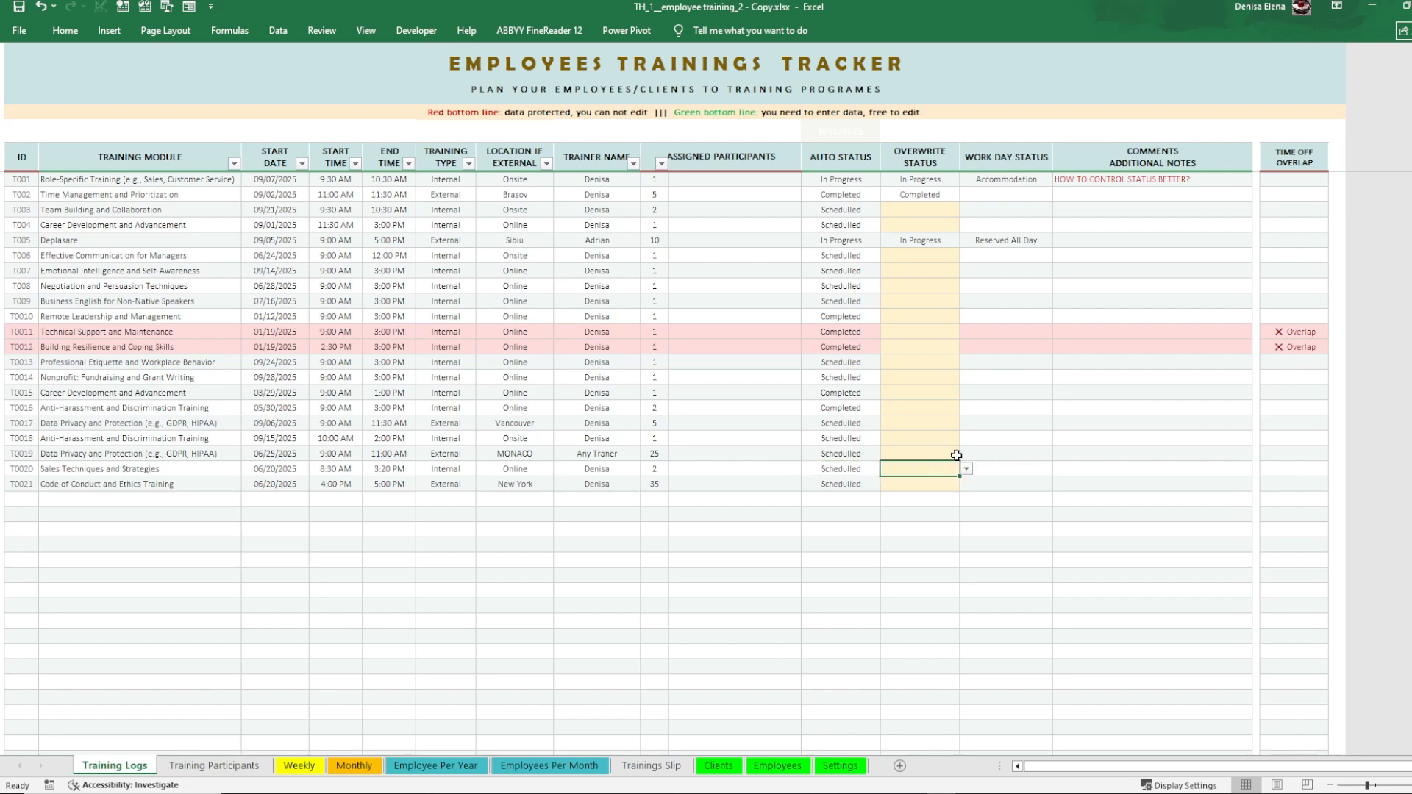
pyautogui.click(966, 470)
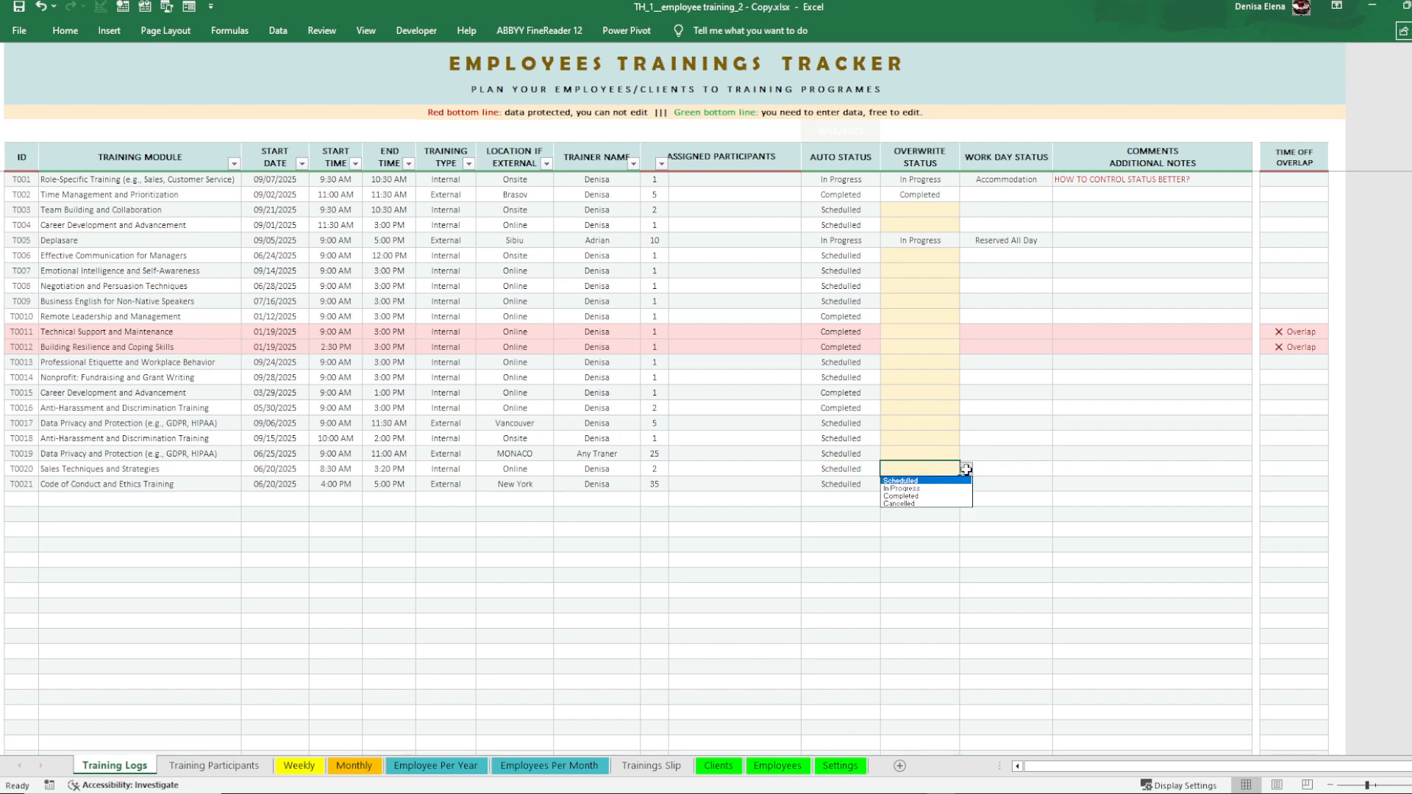
pyautogui.click(935, 503)
pyautogui.click(828, 477)
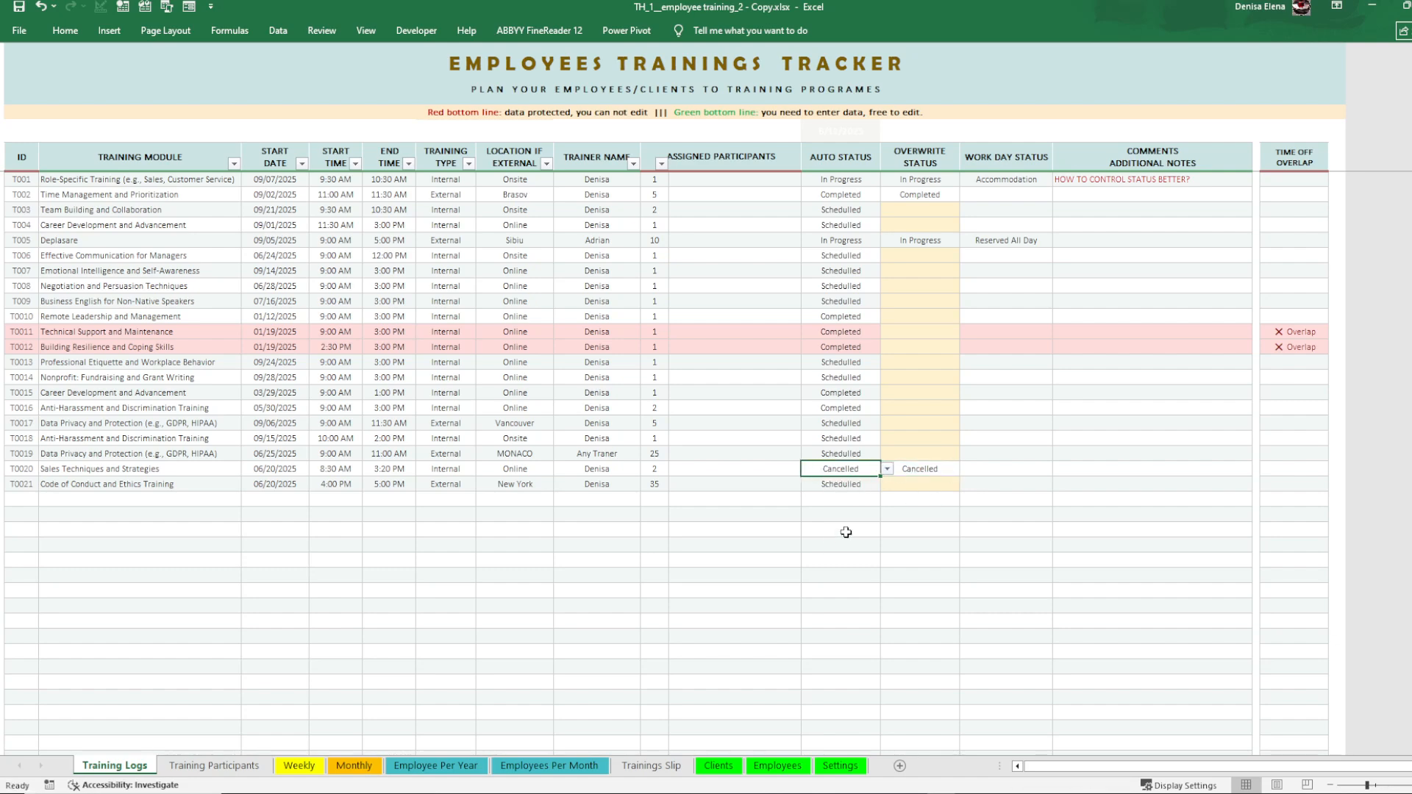
# Clear the Overwrite Status of training T0020
pyautogui.click(920, 468)
pyautogui.press('Delete')
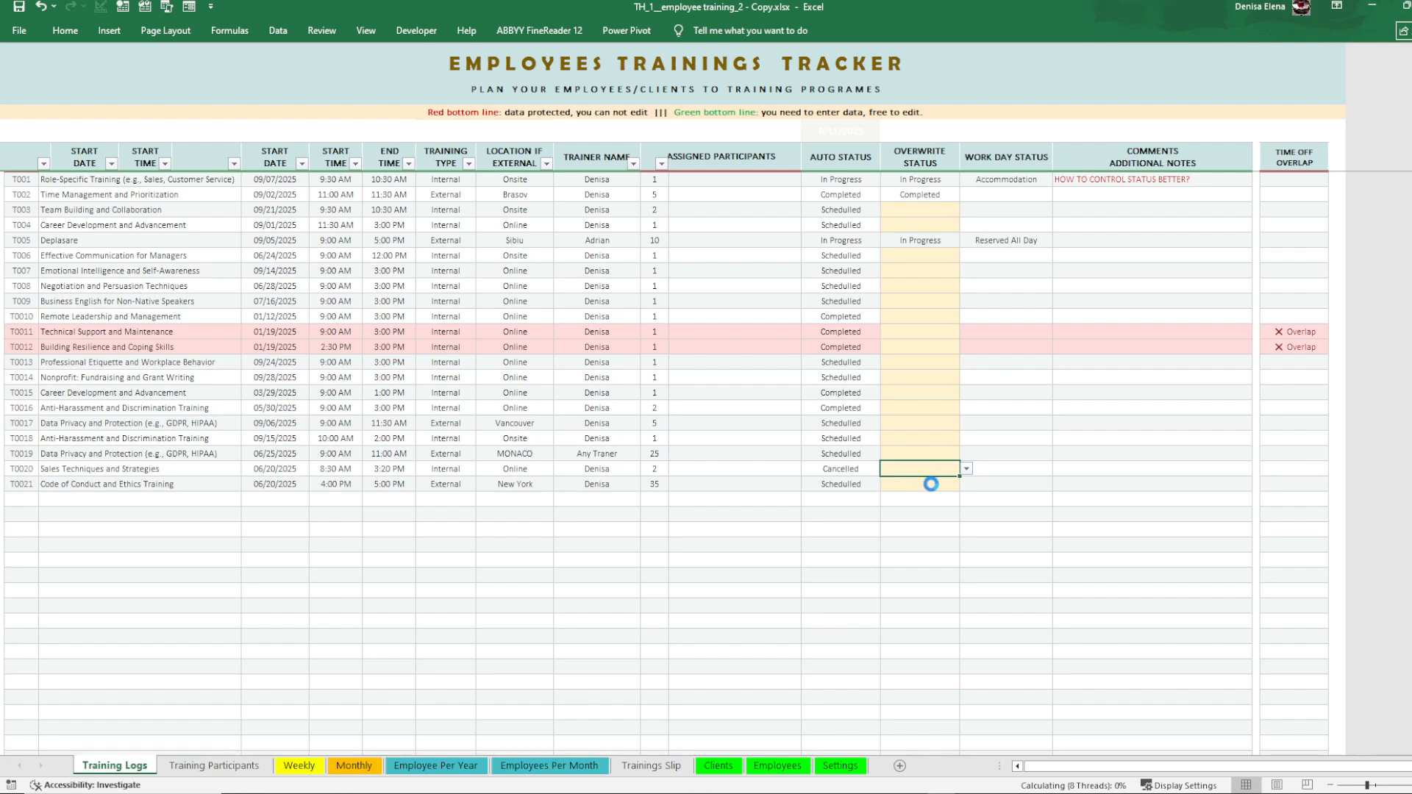
# Try the In Progress overwrite status on training T0020 and clear it again
pyautogui.click(966, 469)
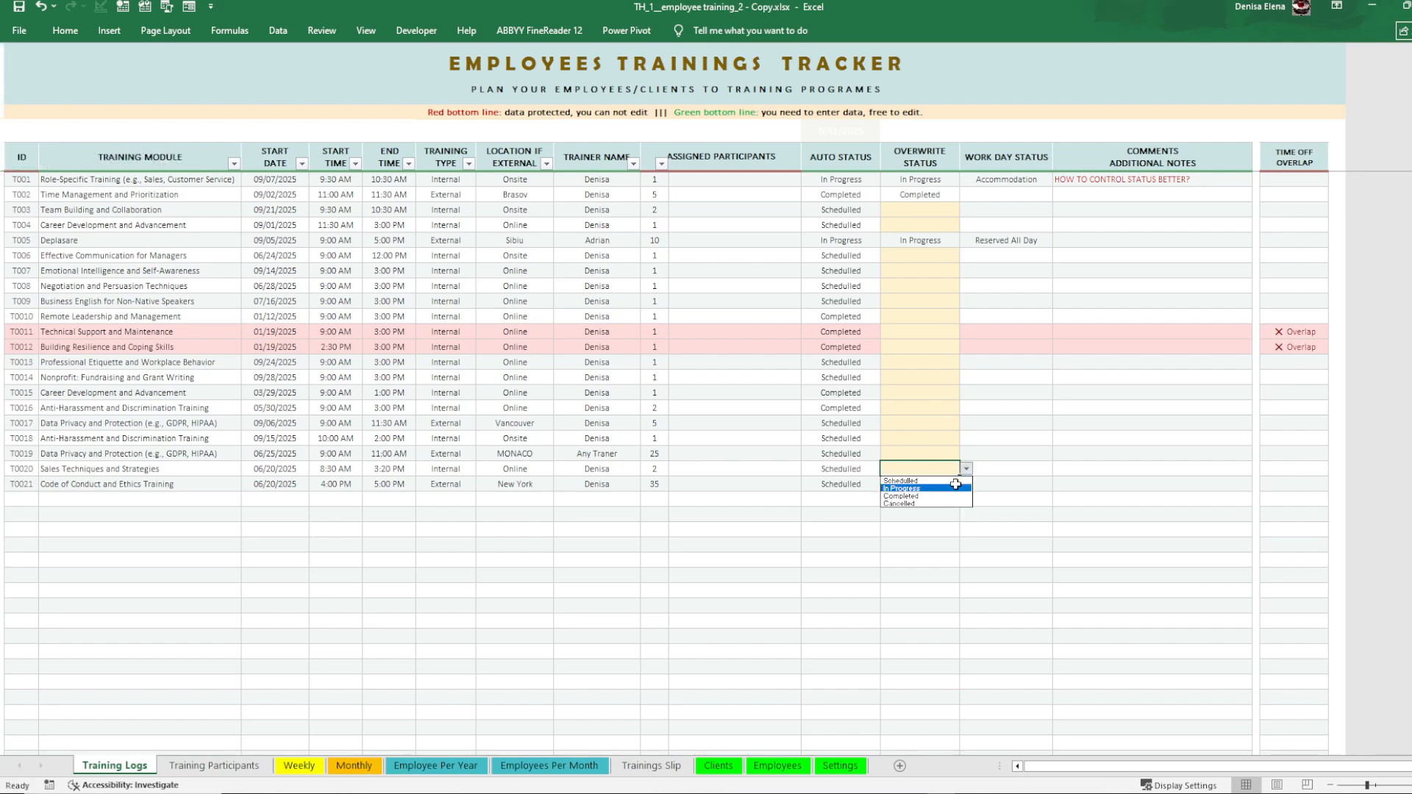
pyautogui.click(956, 488)
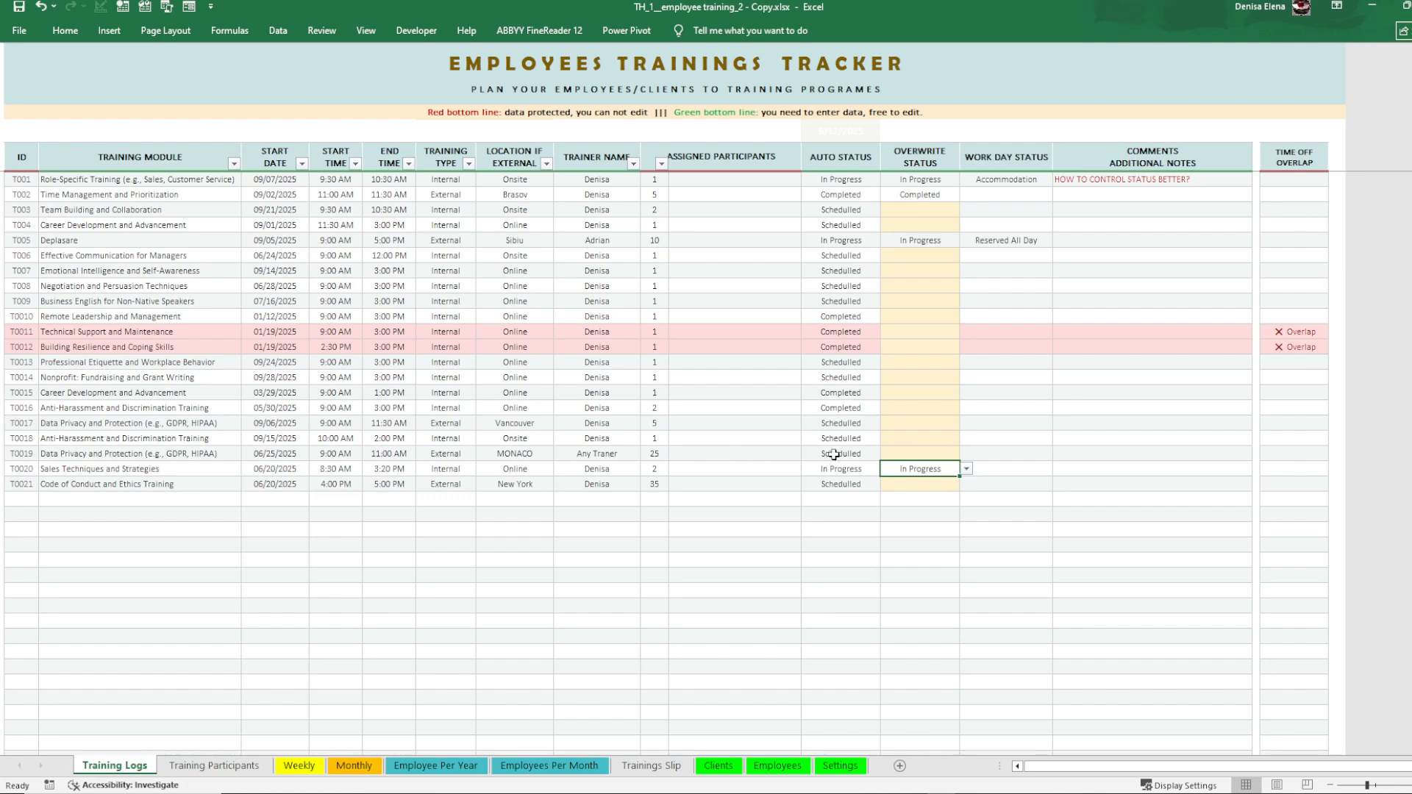
pyautogui.press('Delete')
# Check the Auto Status of trainings T0020 and T0021 against the T0020 start date
pyautogui.click(287, 472)
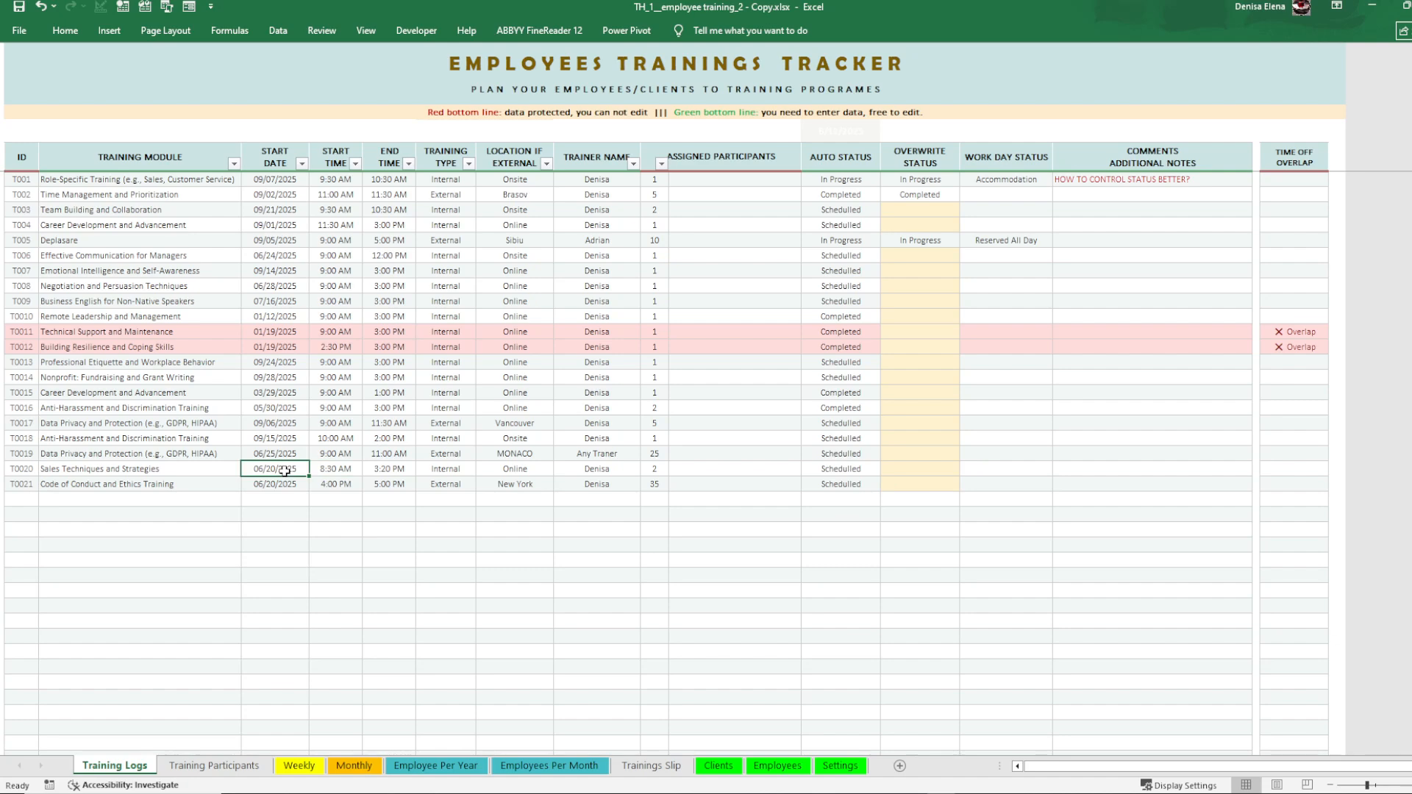
pyautogui.click(845, 469)
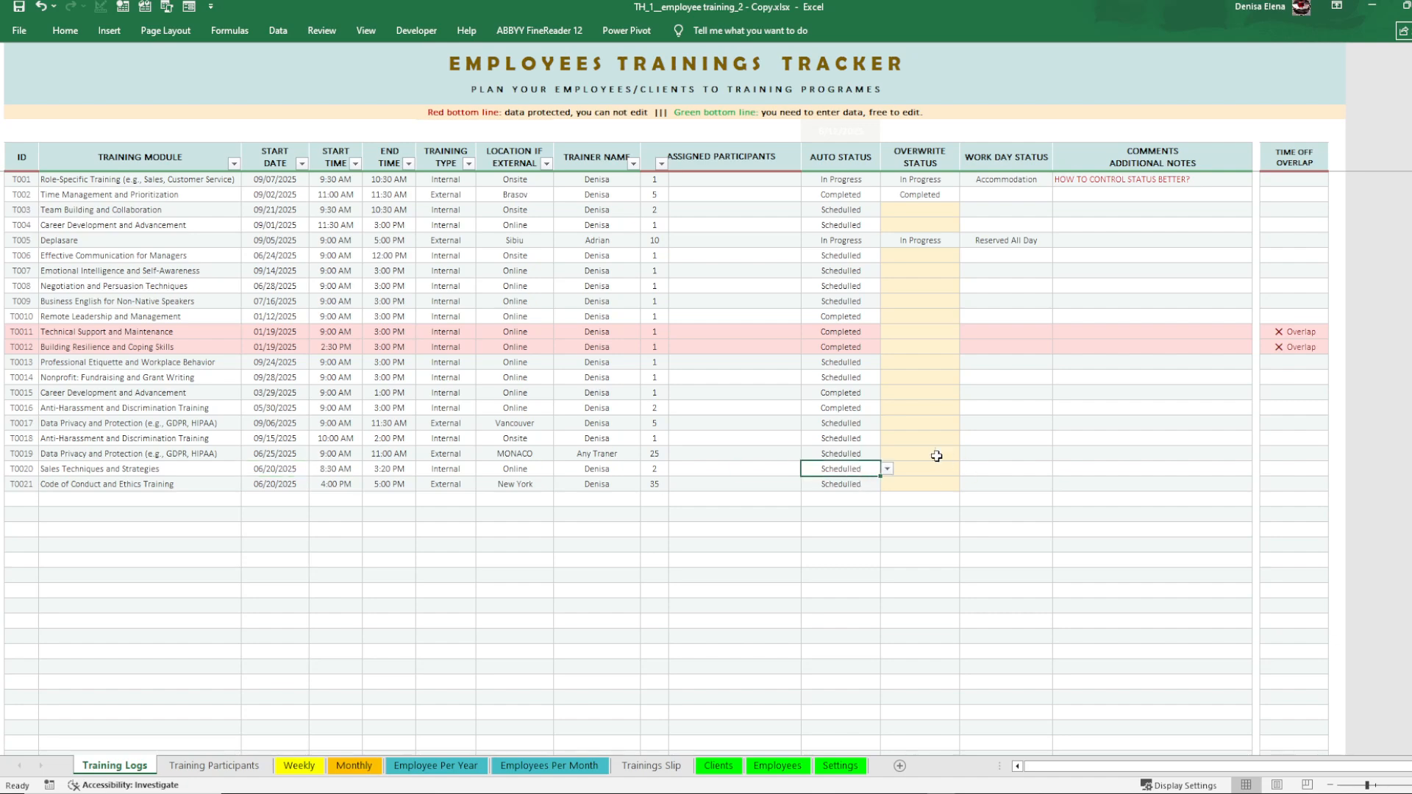
pyautogui.click(839, 485)
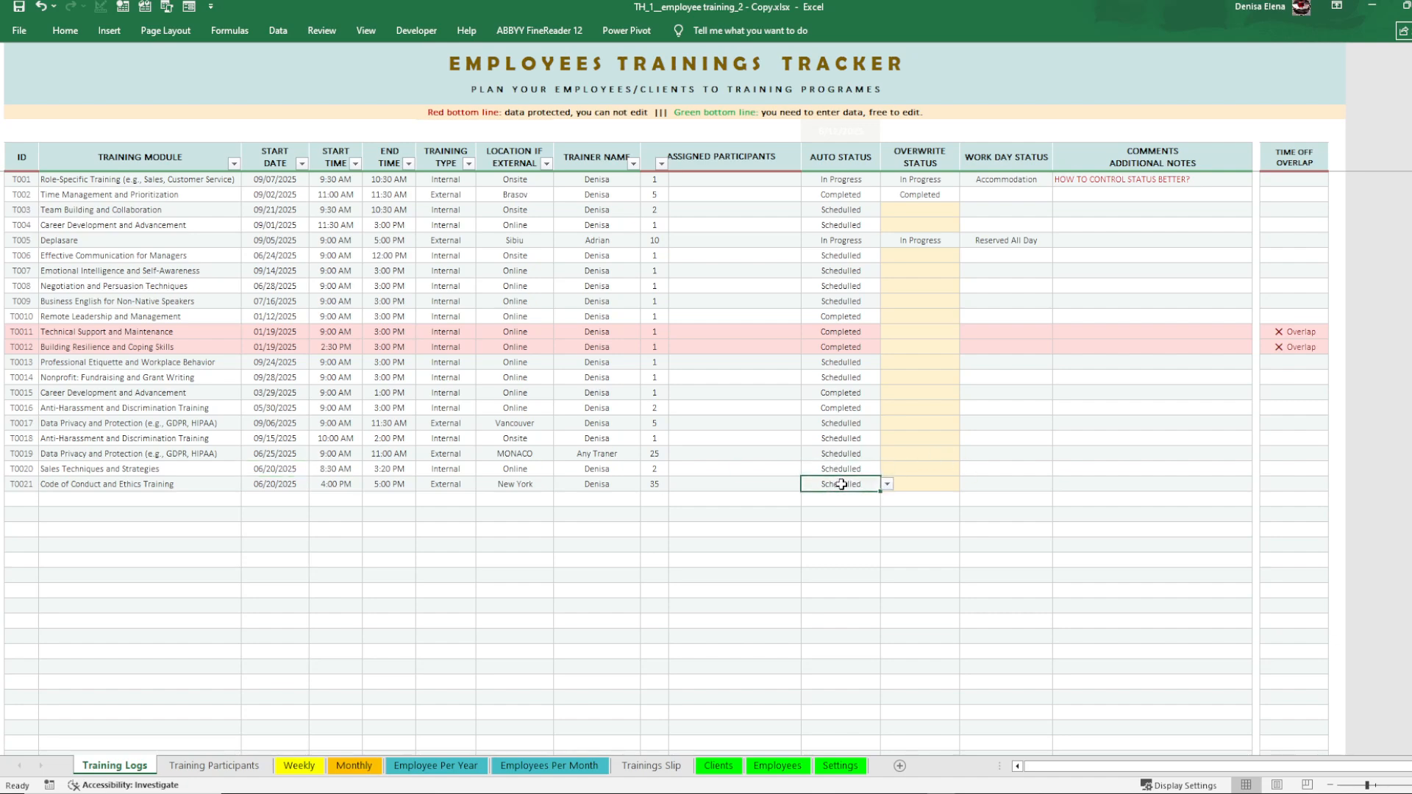
pyautogui.click(847, 469)
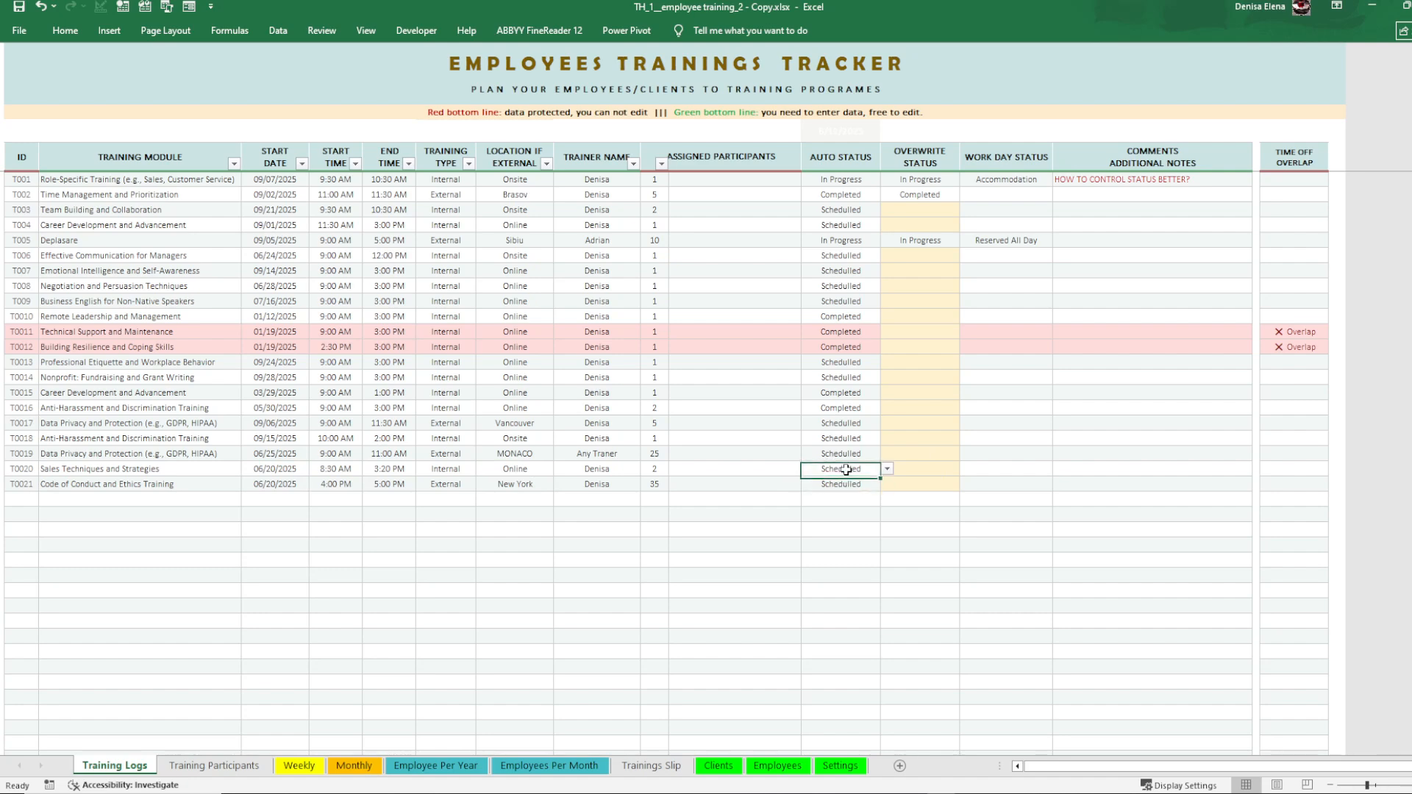
pyautogui.click(843, 484)
pyautogui.moveTo(847, 471); pyautogui.dragTo(846, 483)
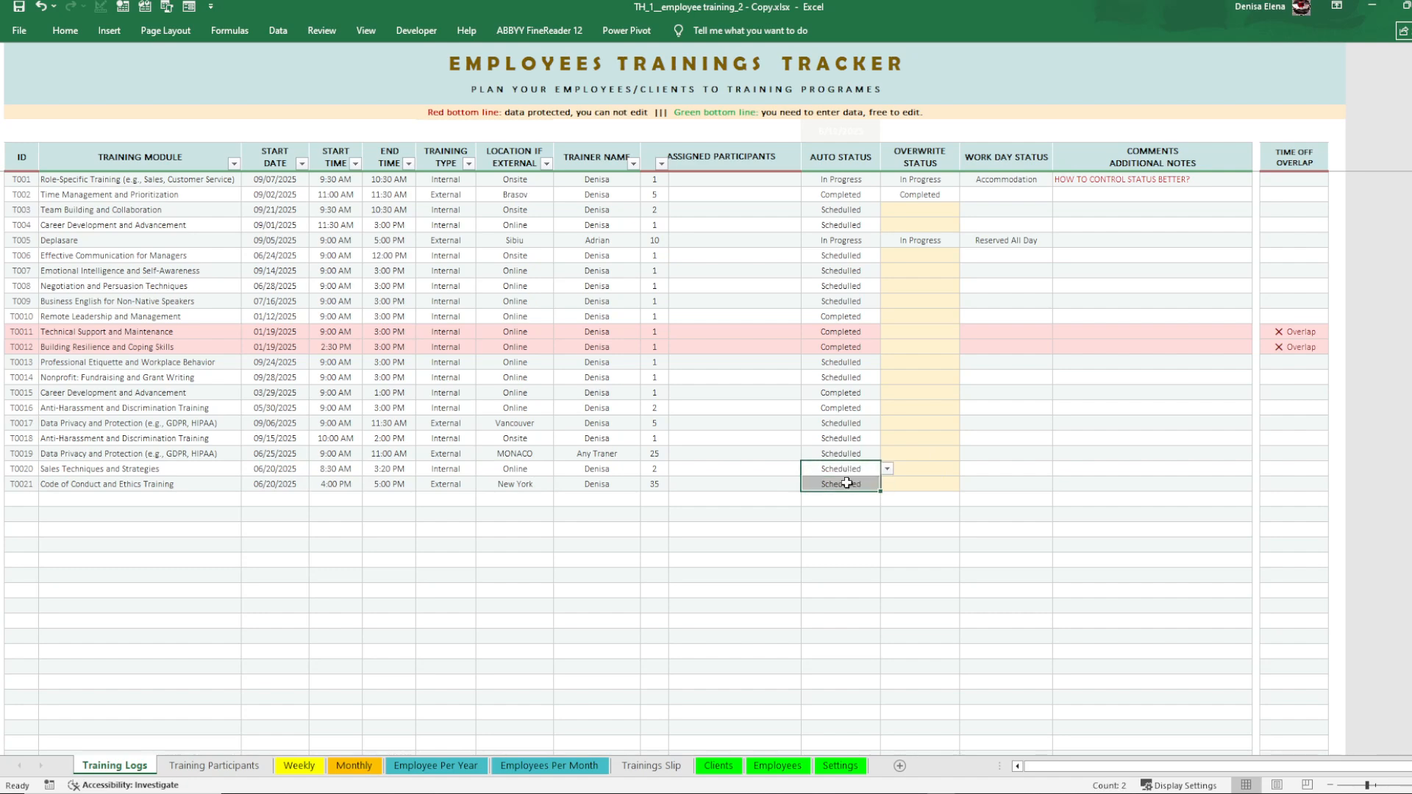
pyautogui.click(922, 530)
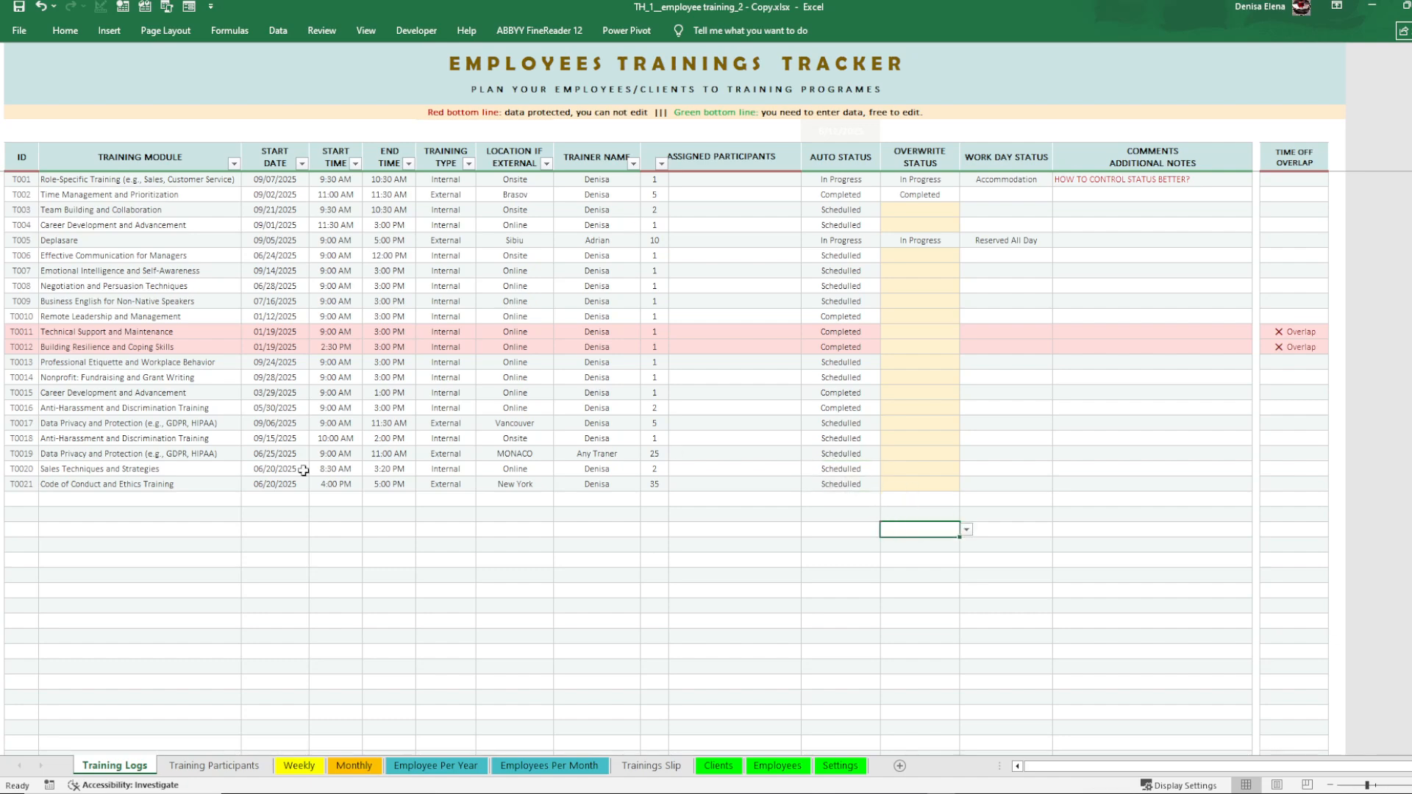
# Review the dates and times of T0020 and T0021 and examine the overlapping trainings T0011 and T0012
pyautogui.moveTo(228, 469); pyautogui.dragTo(511, 479)
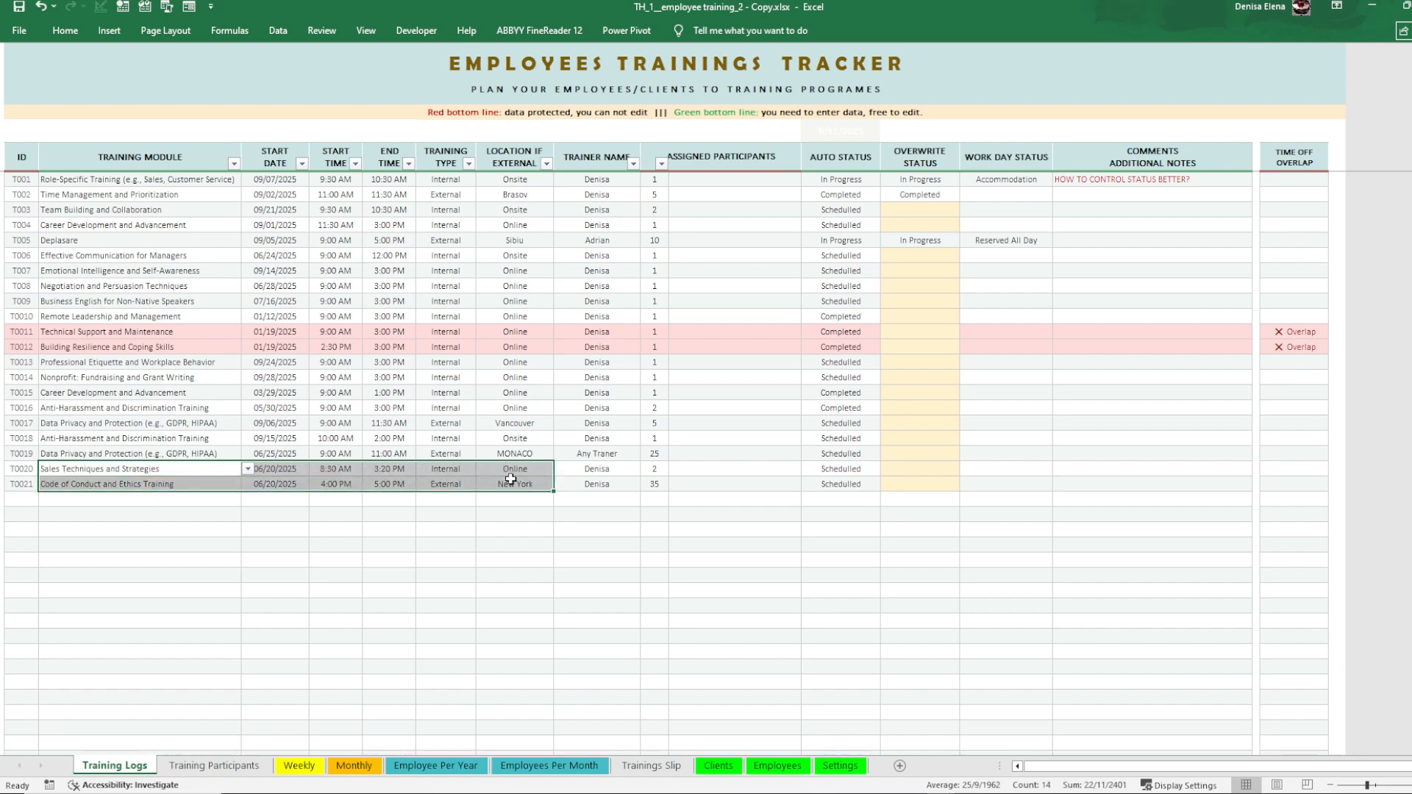
pyautogui.moveTo(287, 471); pyautogui.dragTo(382, 482)
pyautogui.click(384, 472)
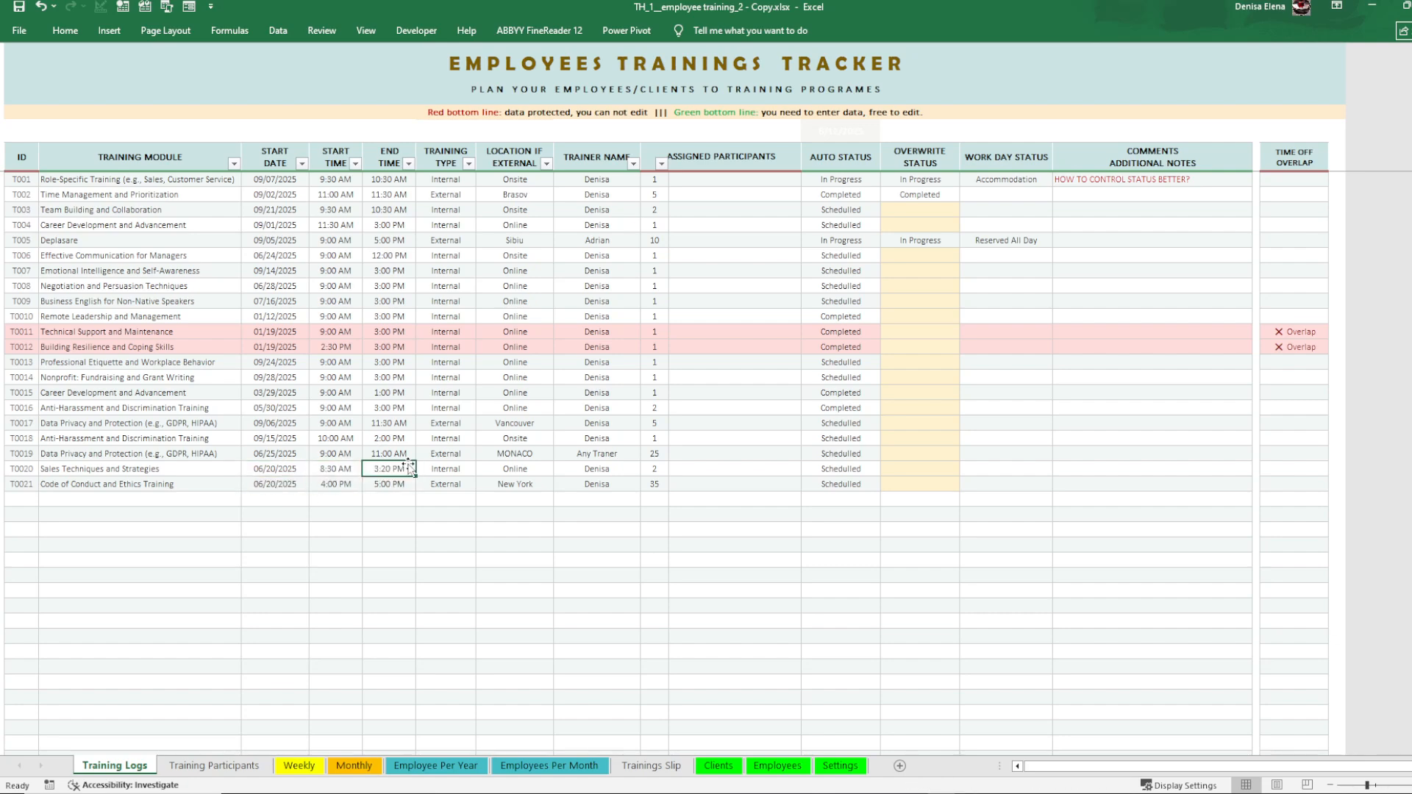
pyautogui.click(458, 467)
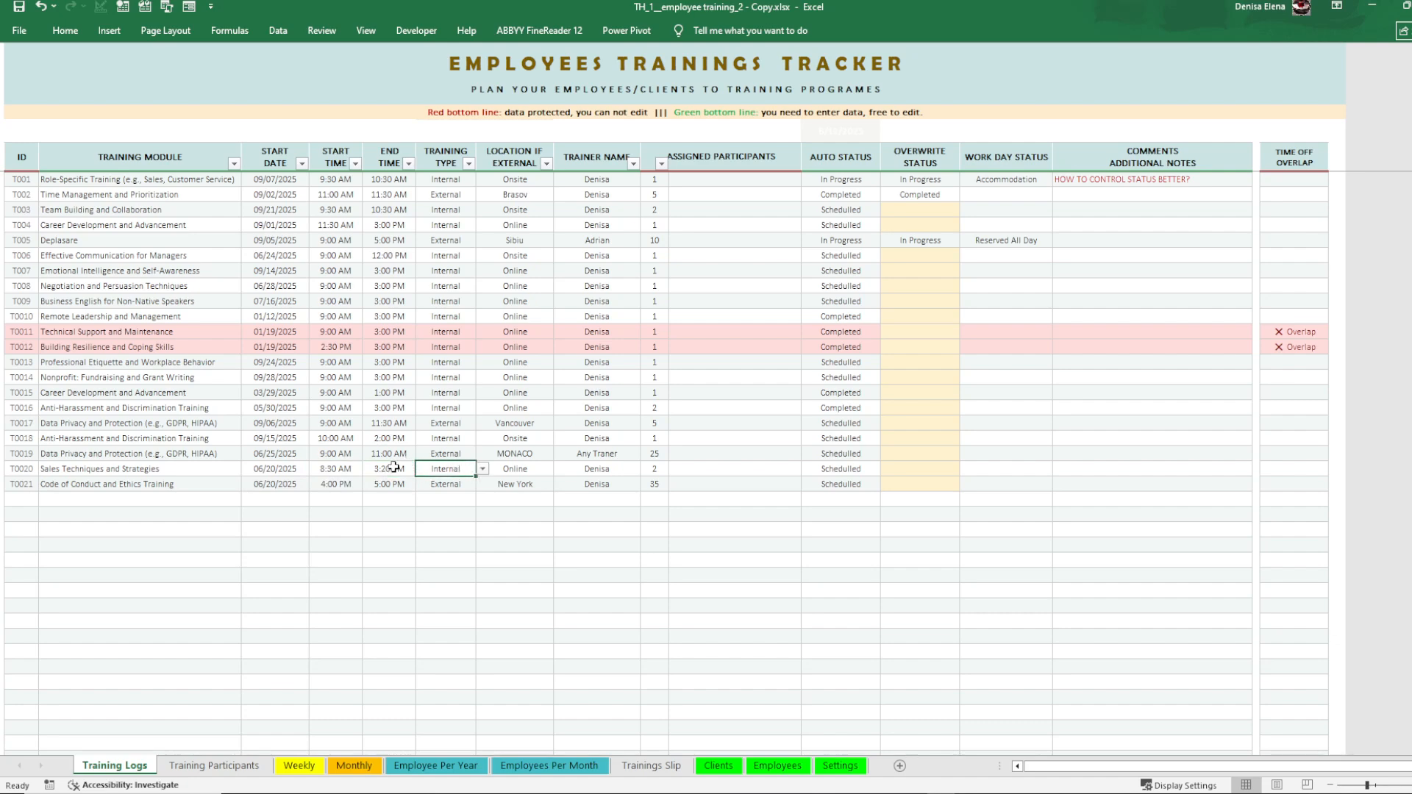
pyautogui.click(395, 467)
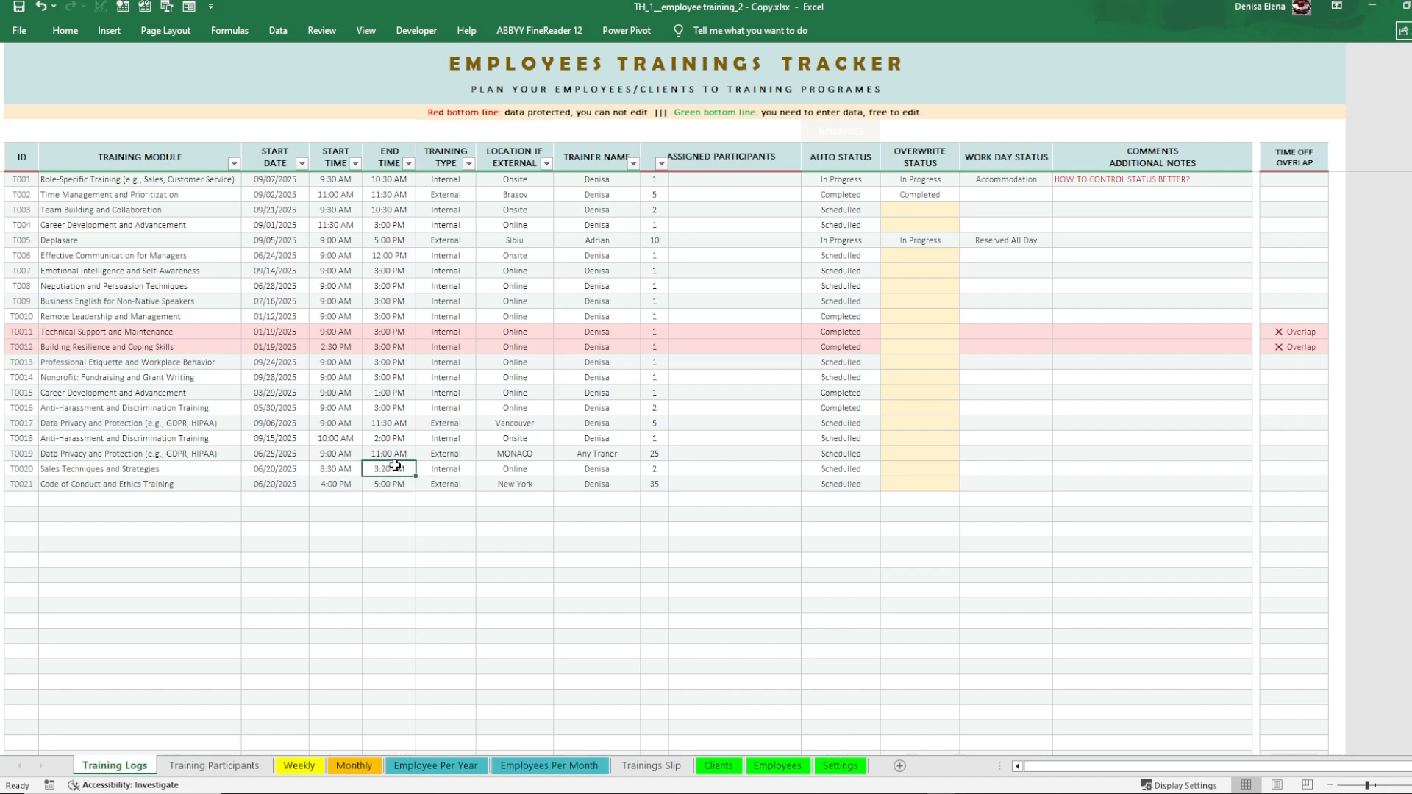
pyautogui.click(340, 479)
pyautogui.moveTo(1292, 348); pyautogui.dragTo(25, 336)
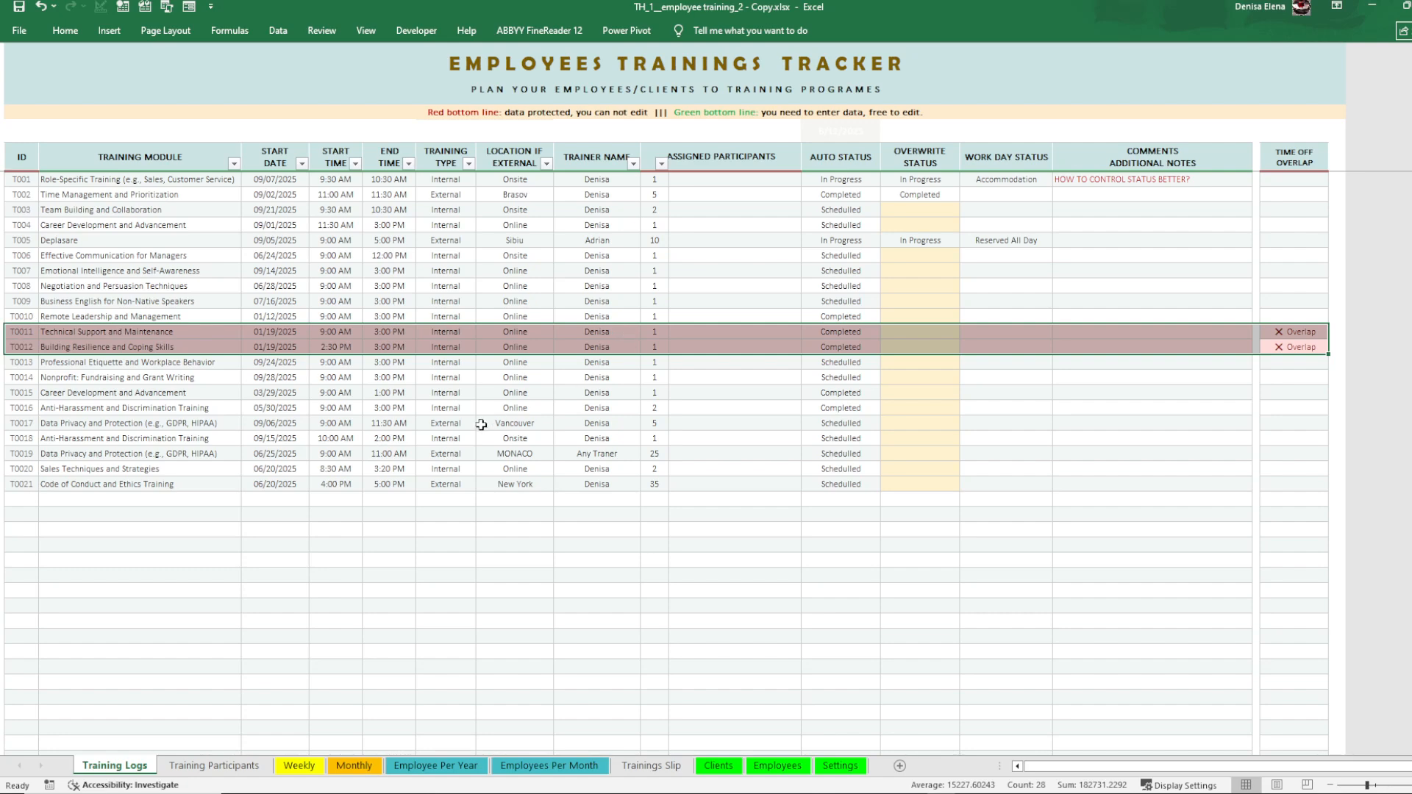
# Set the start time of training T0021 to 15:00
pyautogui.doubleClick(340, 486)
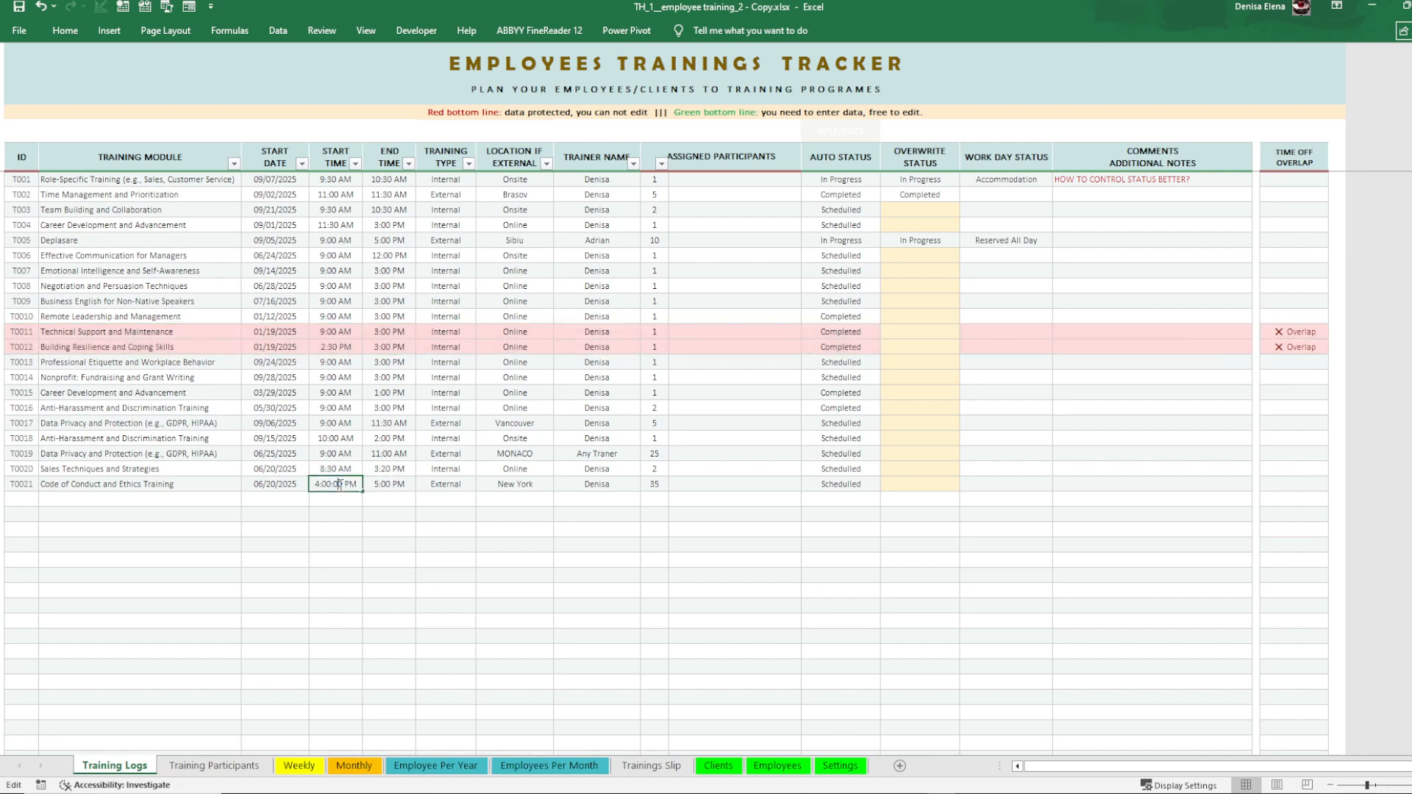
pyautogui.click(329, 515)
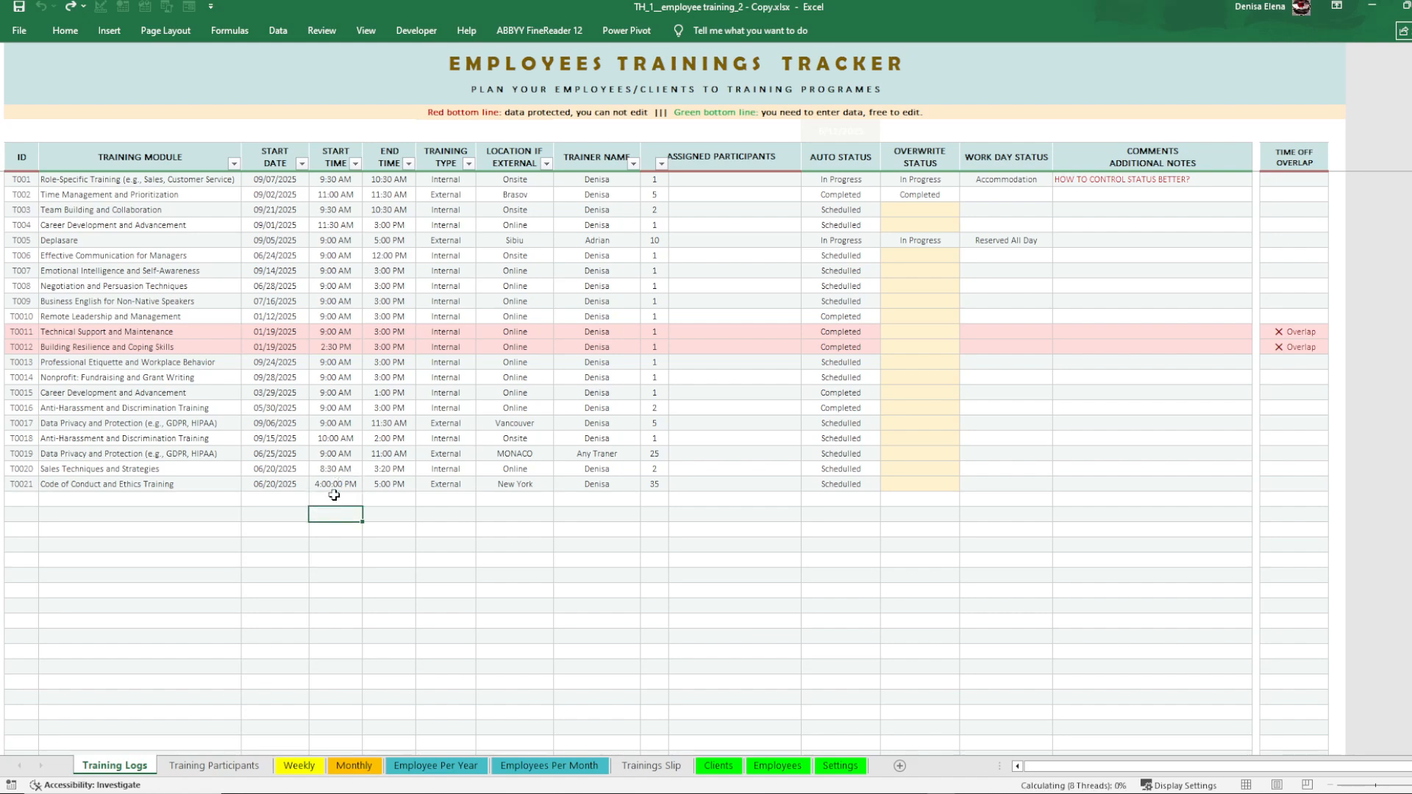
pyautogui.click(334, 488)
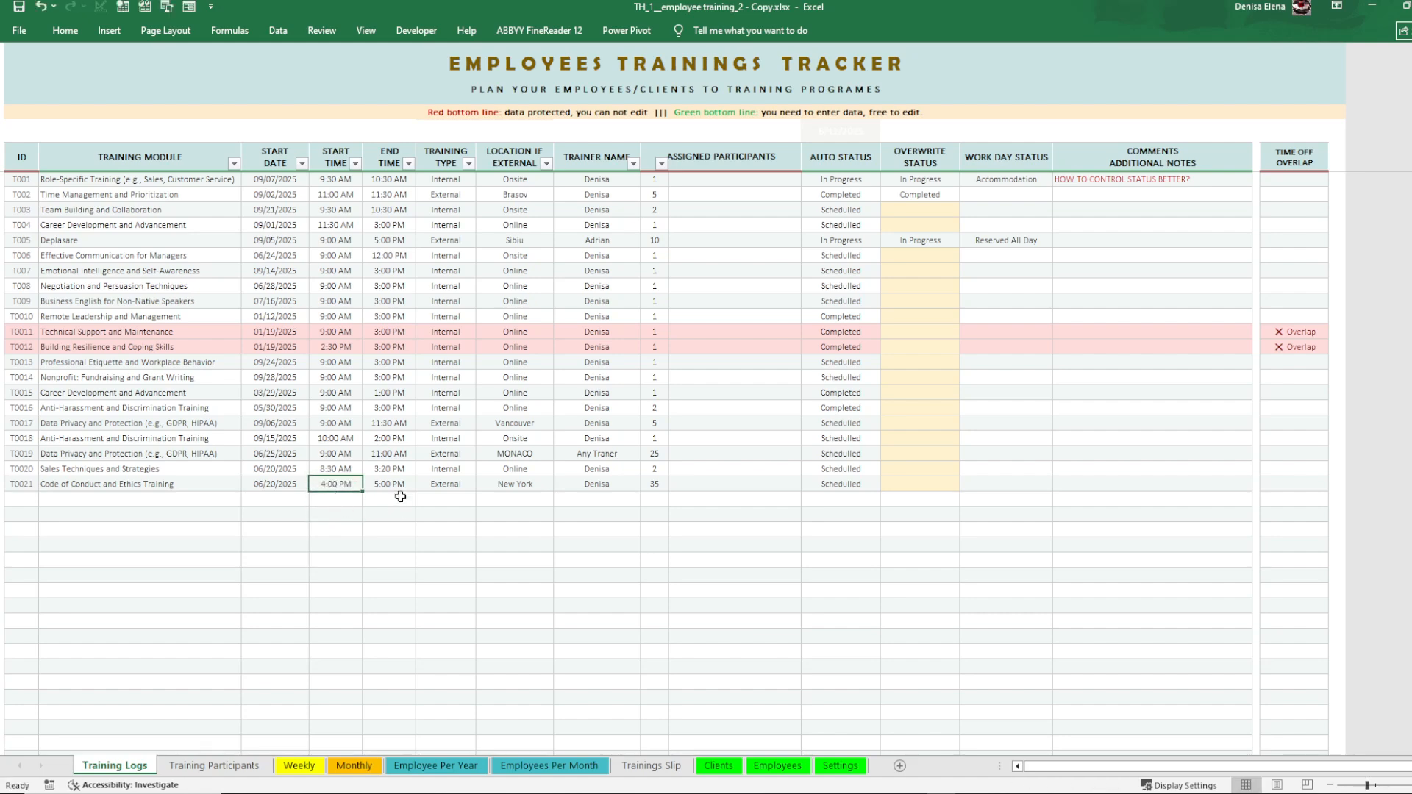
pyautogui.write('15:00')
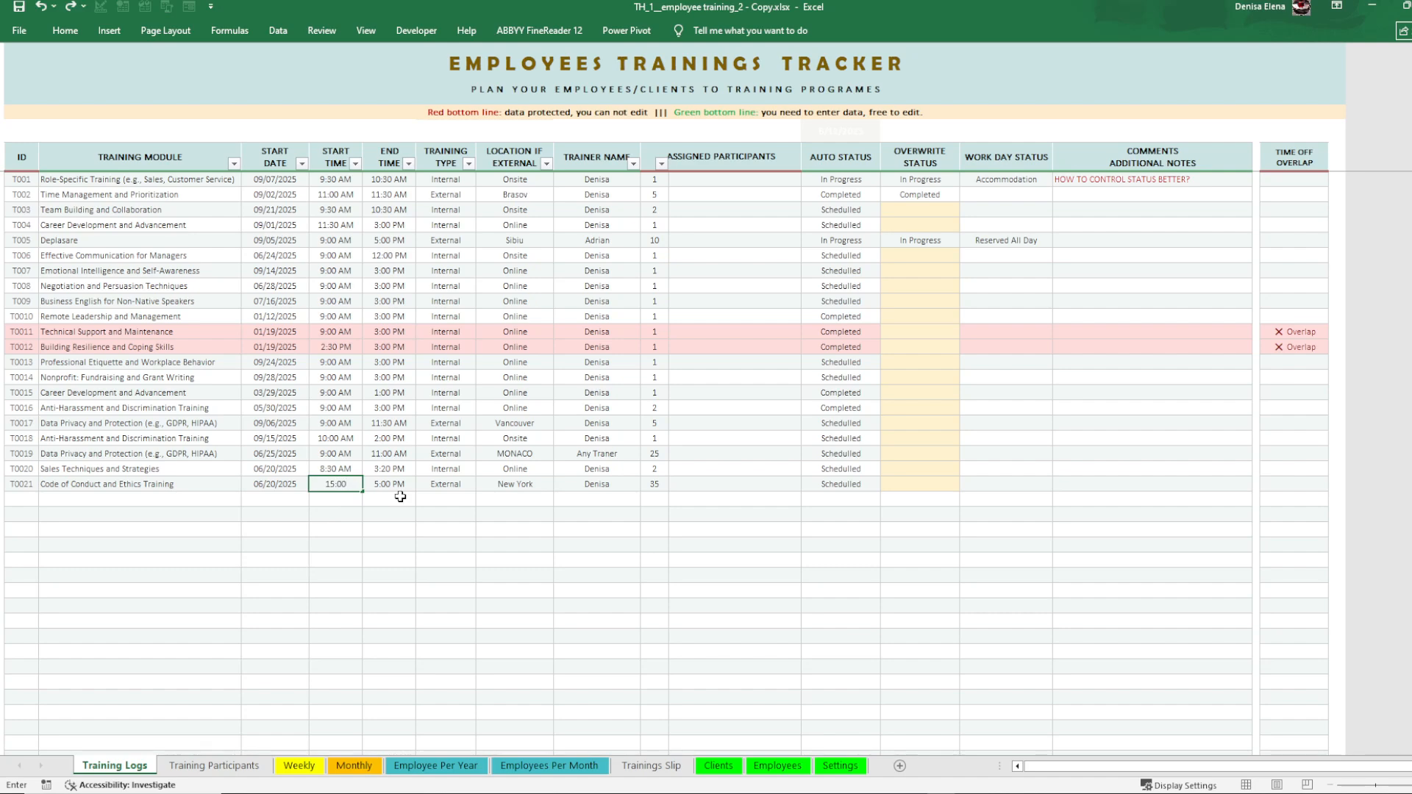
pyautogui.click(397, 501)
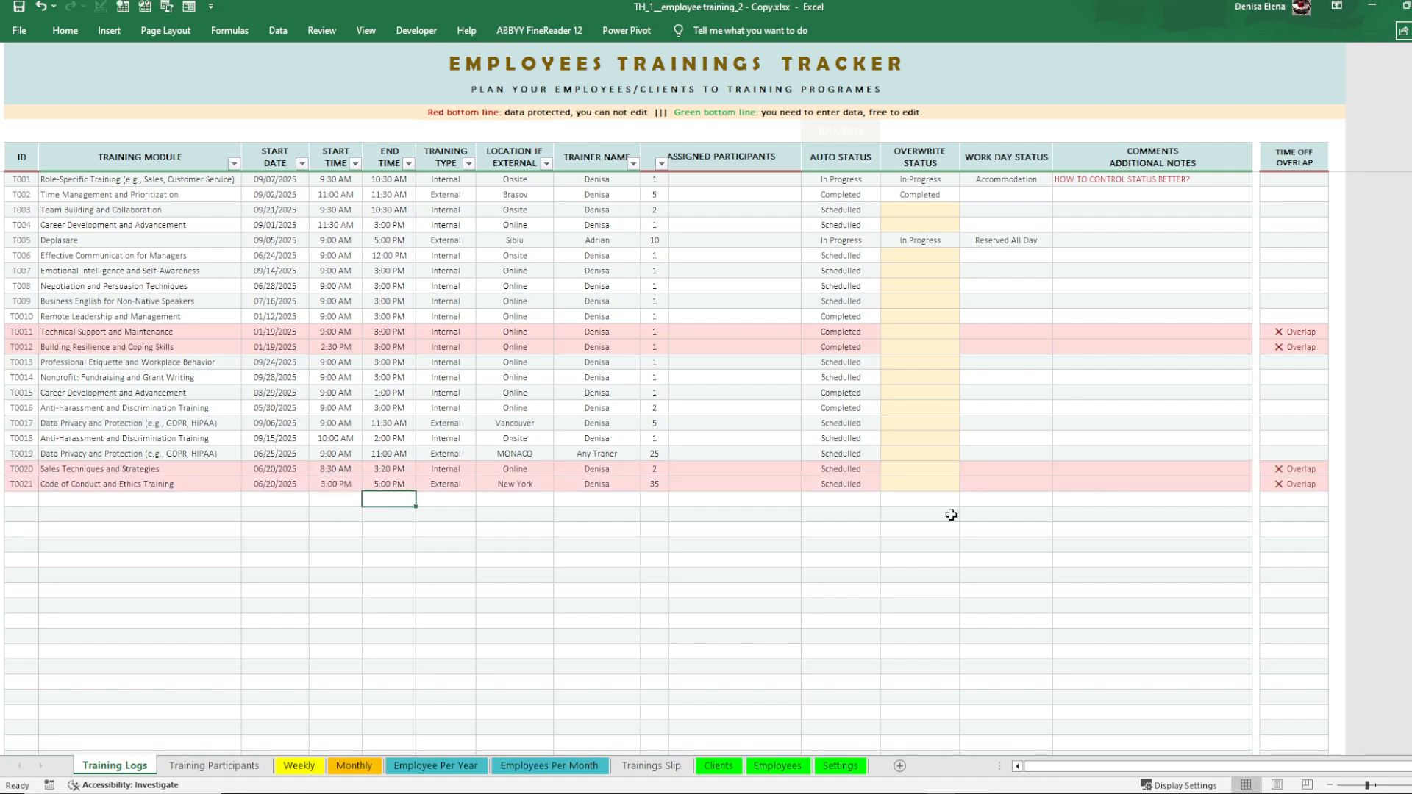
# Examine the Time Off Overlap column for T0020 and T0021, comparing the T0020 end time with the T0021 start time
pyautogui.moveTo(298, 471); pyautogui.dragTo(1278, 481)
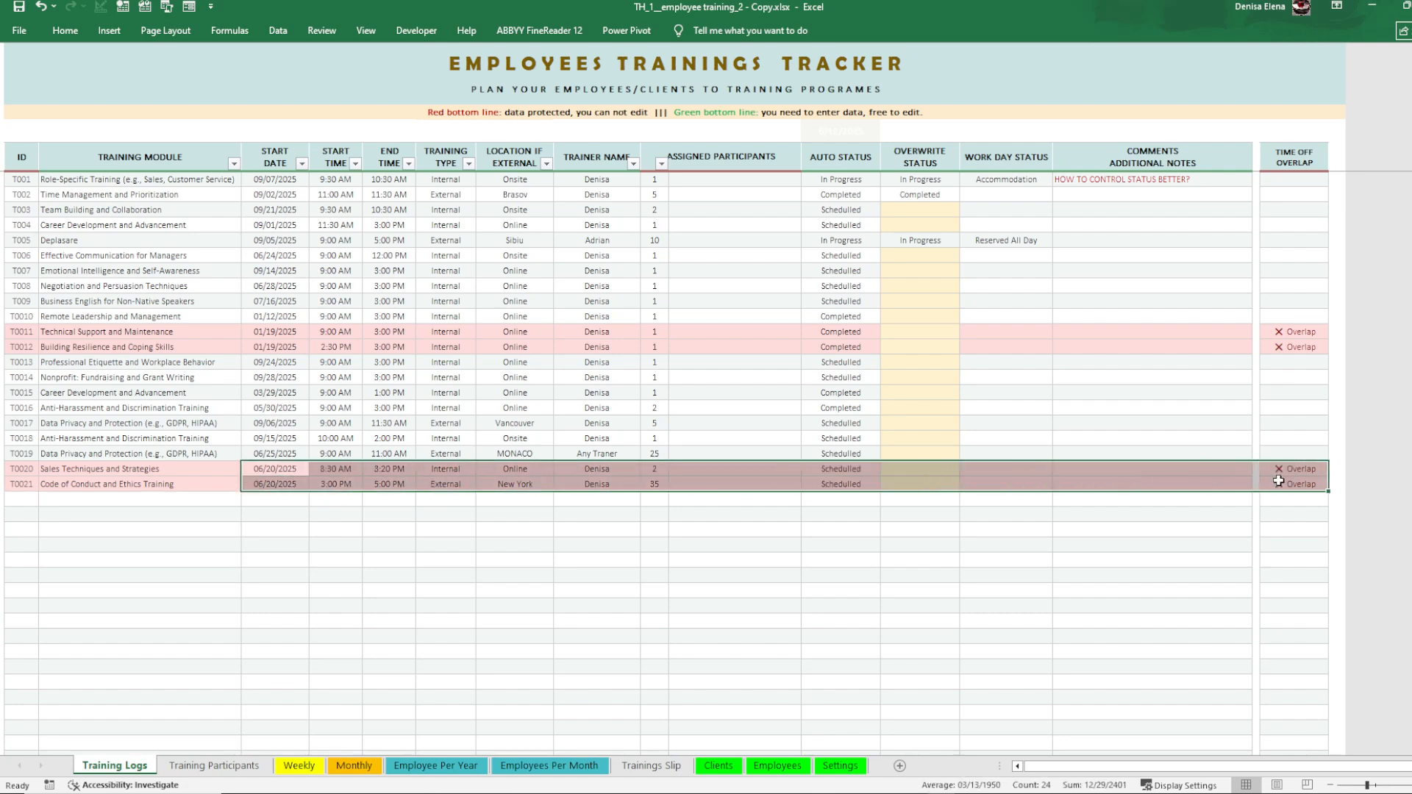
pyautogui.click(1289, 483)
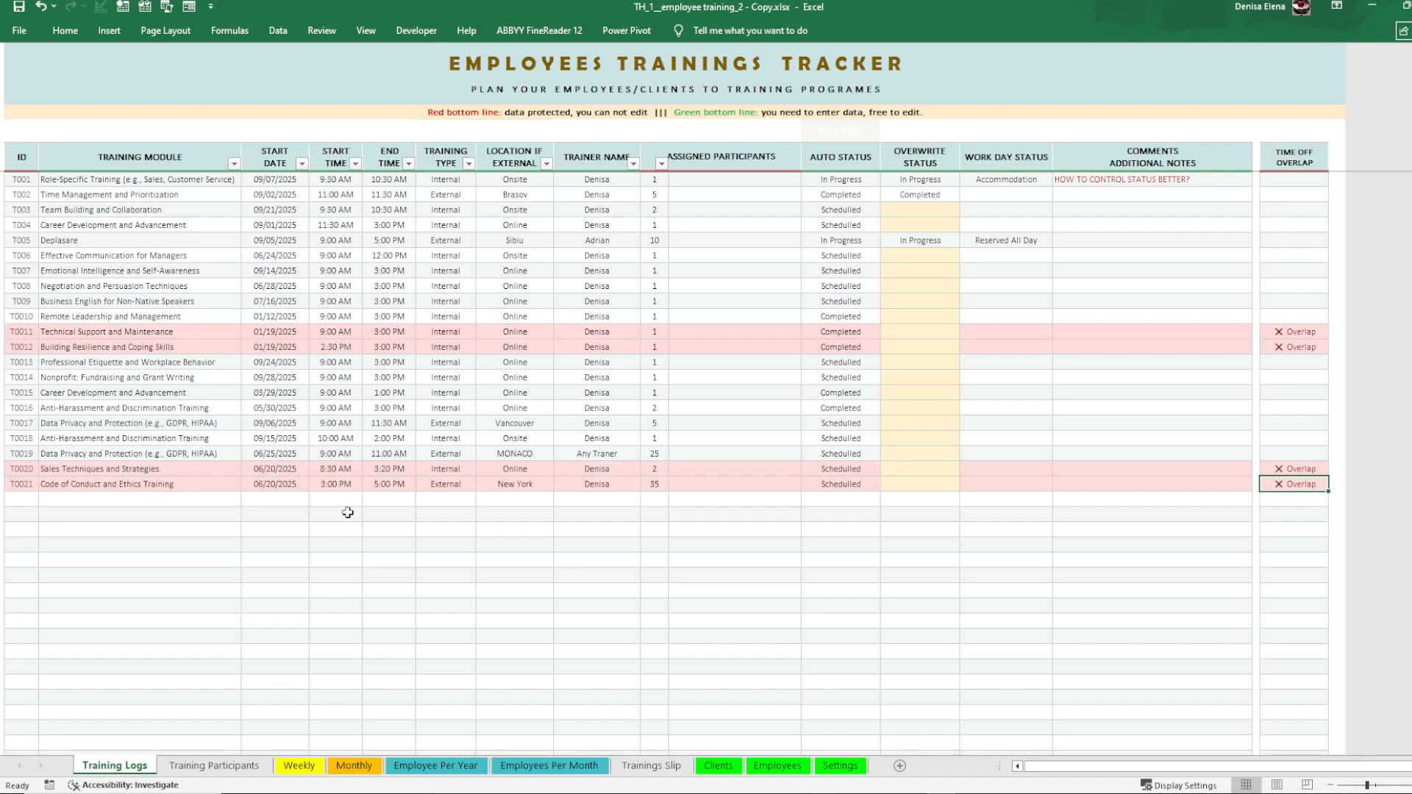
pyautogui.click(338, 484)
pyautogui.click(383, 470)
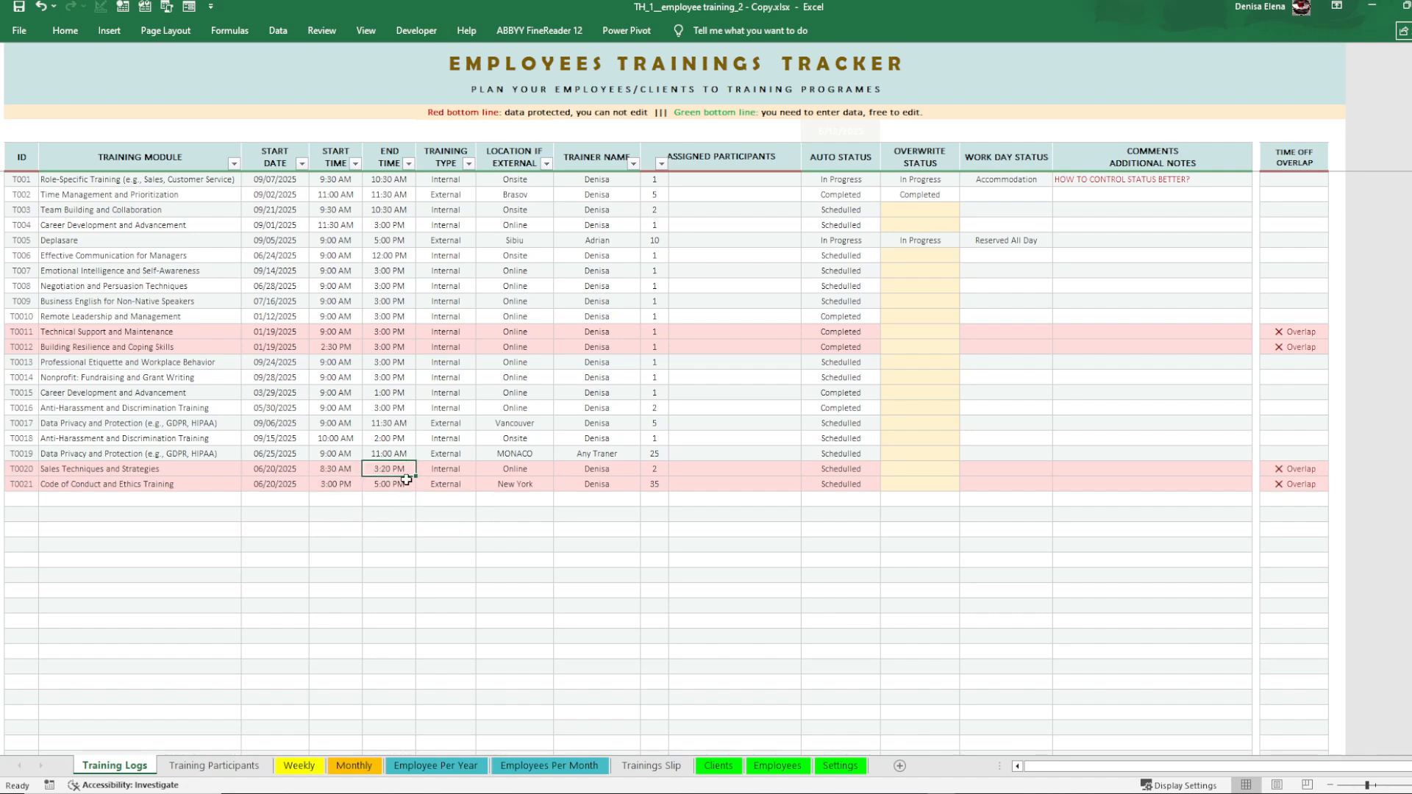
pyautogui.click(344, 485)
pyautogui.click(377, 469)
pyautogui.click(346, 485)
pyautogui.click(394, 468)
pyautogui.click(337, 485)
pyautogui.click(381, 470)
pyautogui.click(337, 483)
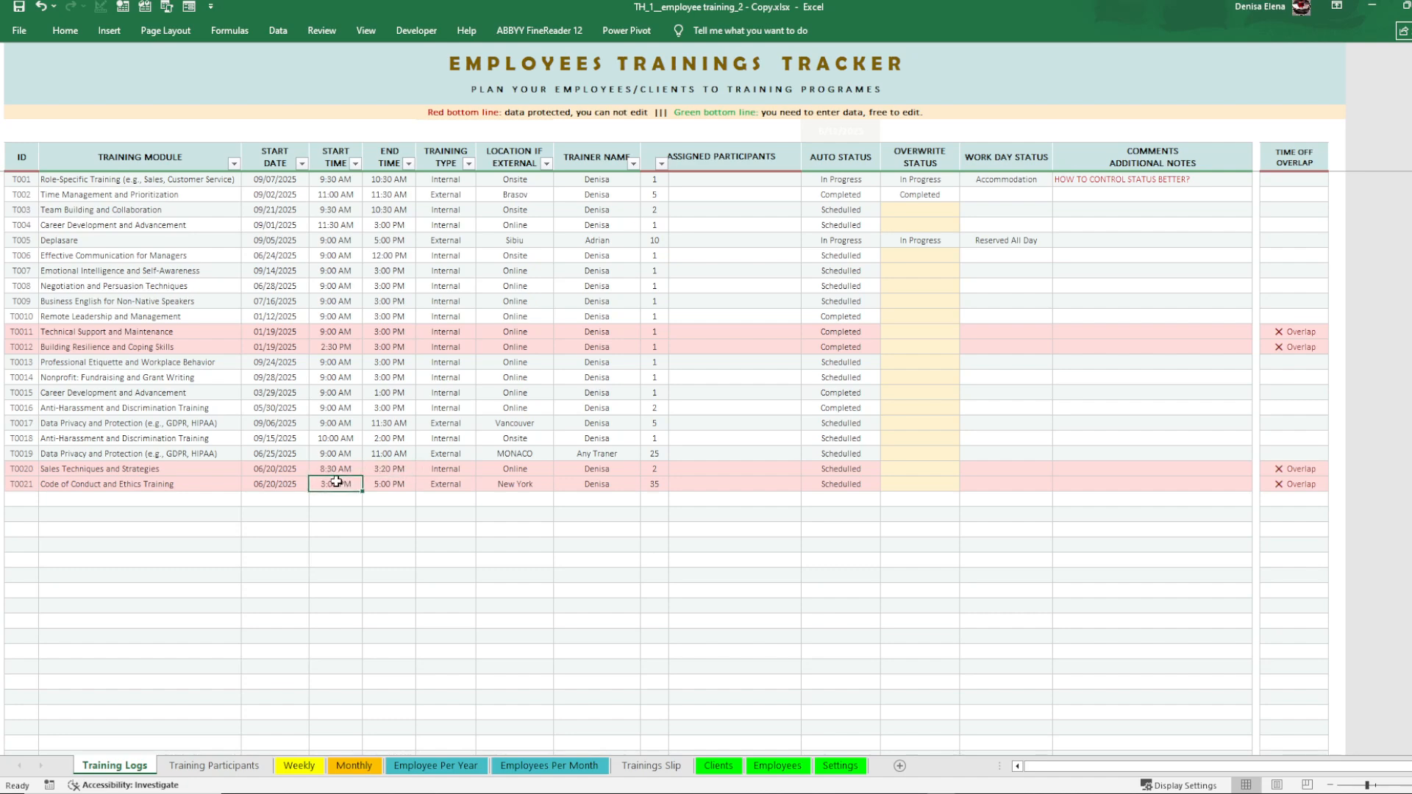
pyautogui.click(383, 470)
pyautogui.click(345, 487)
# Set the end time of training T0020 to 15:00
pyautogui.click(389, 471)
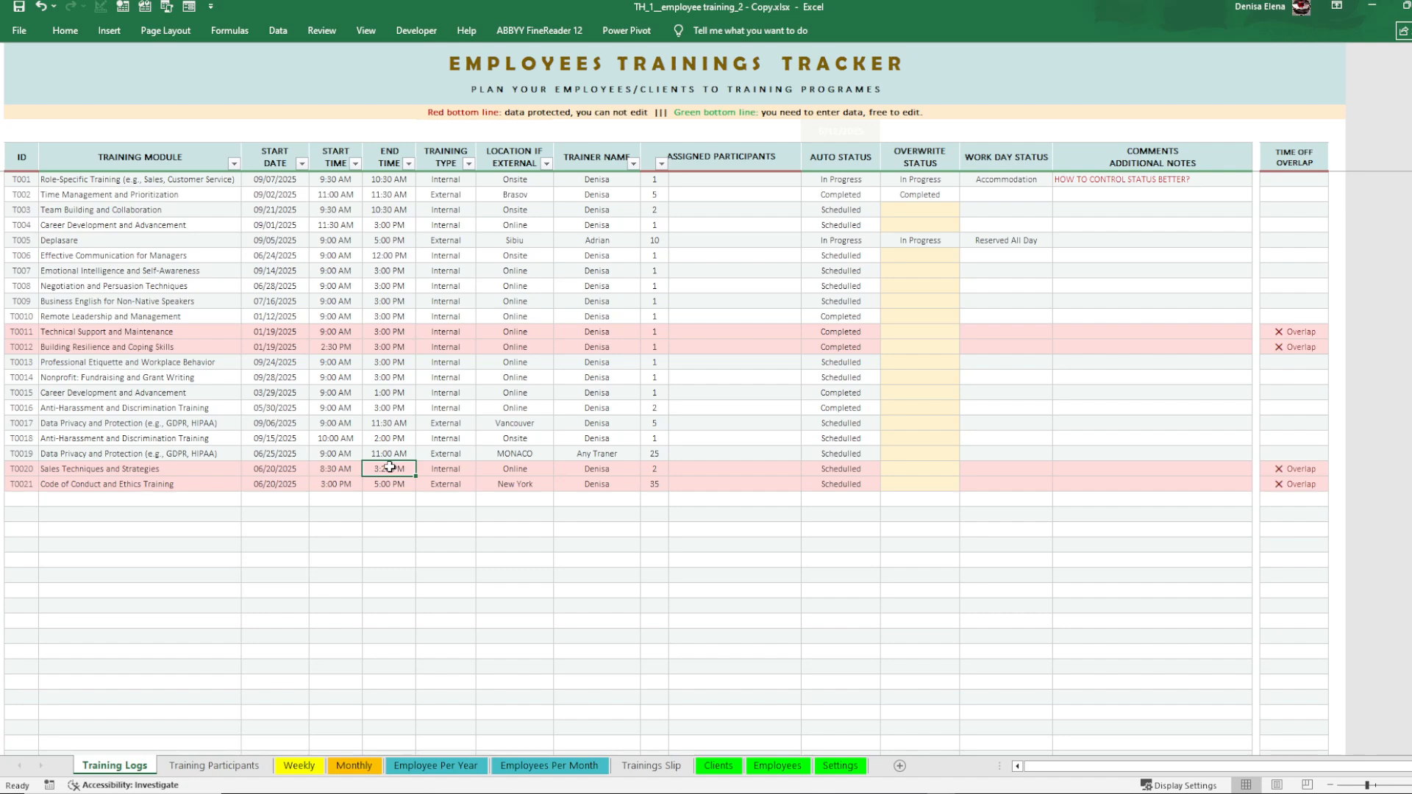
pyautogui.write('1')
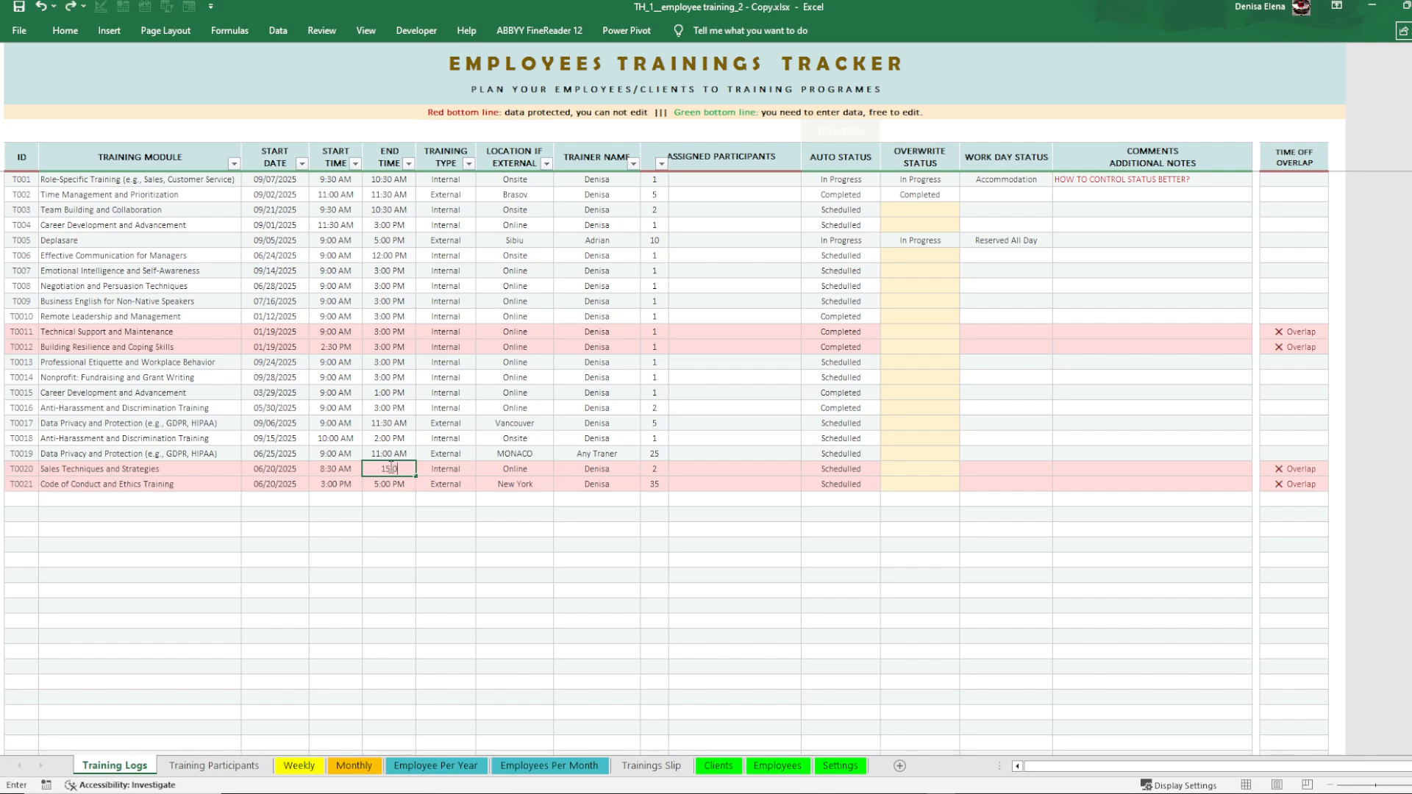
pyautogui.write('5:00')
pyautogui.click(357, 604)
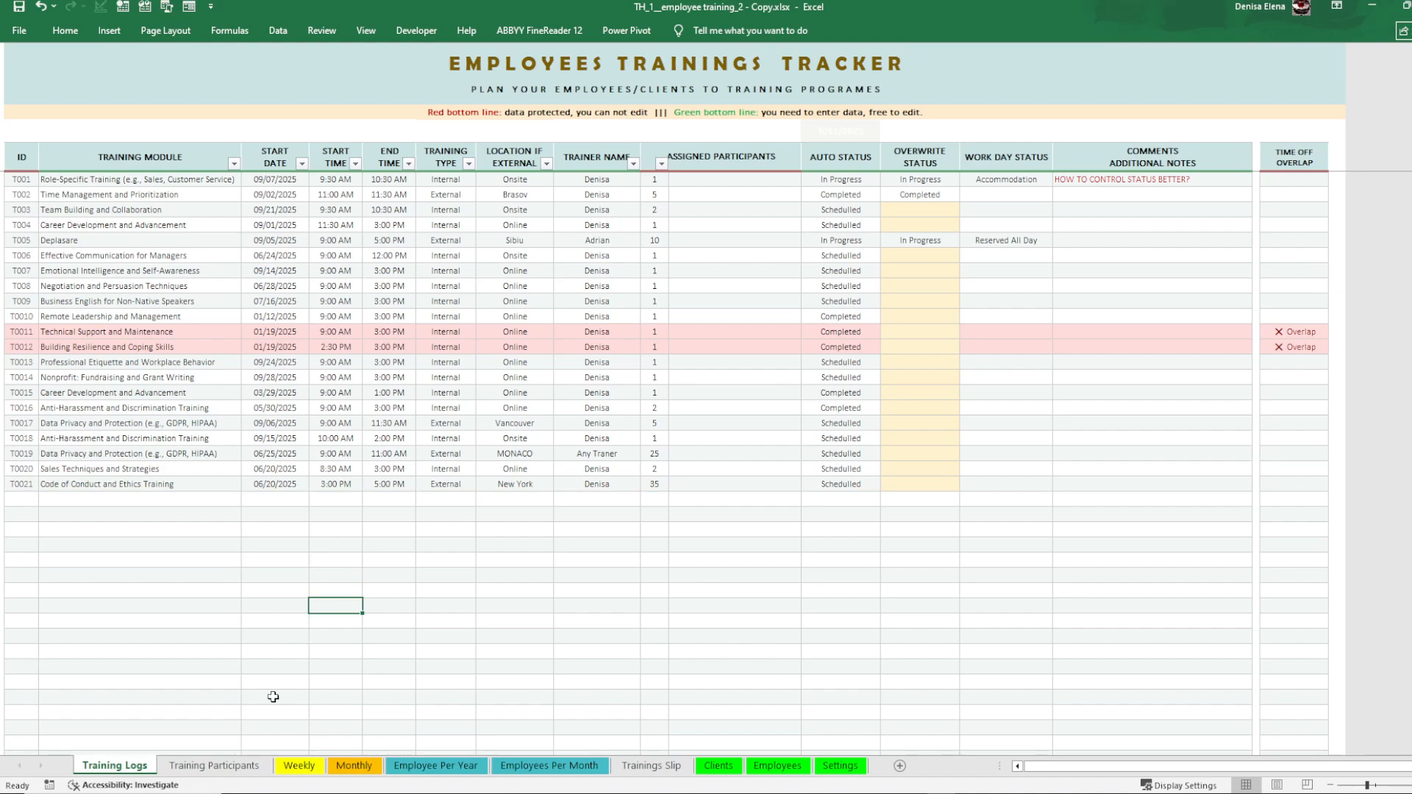
pyautogui.click(228, 765)
pyautogui.click(141, 770)
pyautogui.click(336, 562)
pyautogui.click(337, 545)
# Look through the Monthly and Employee Per Year sheets, and return to the Weekly calendar sheet
pyautogui.click(289, 768)
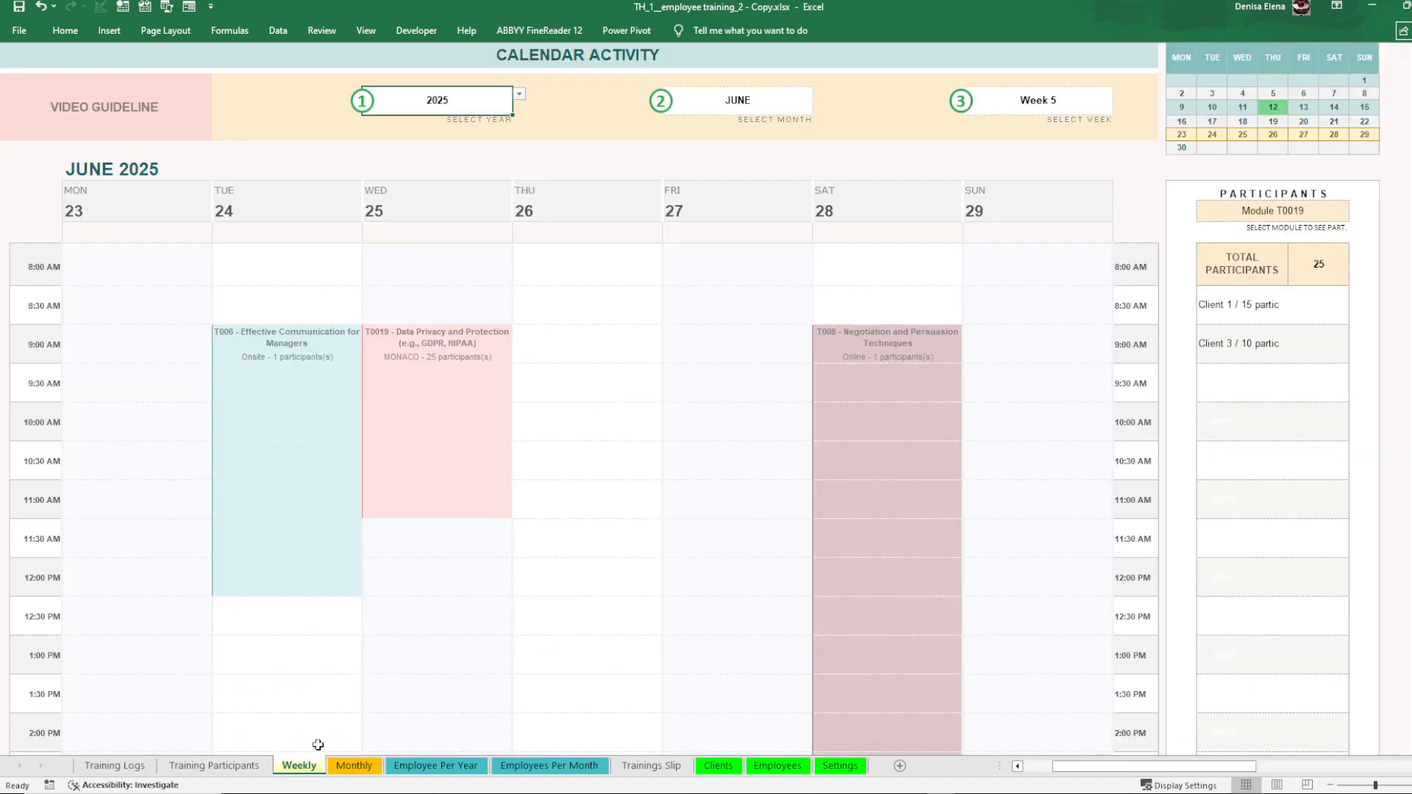
pyautogui.click(352, 767)
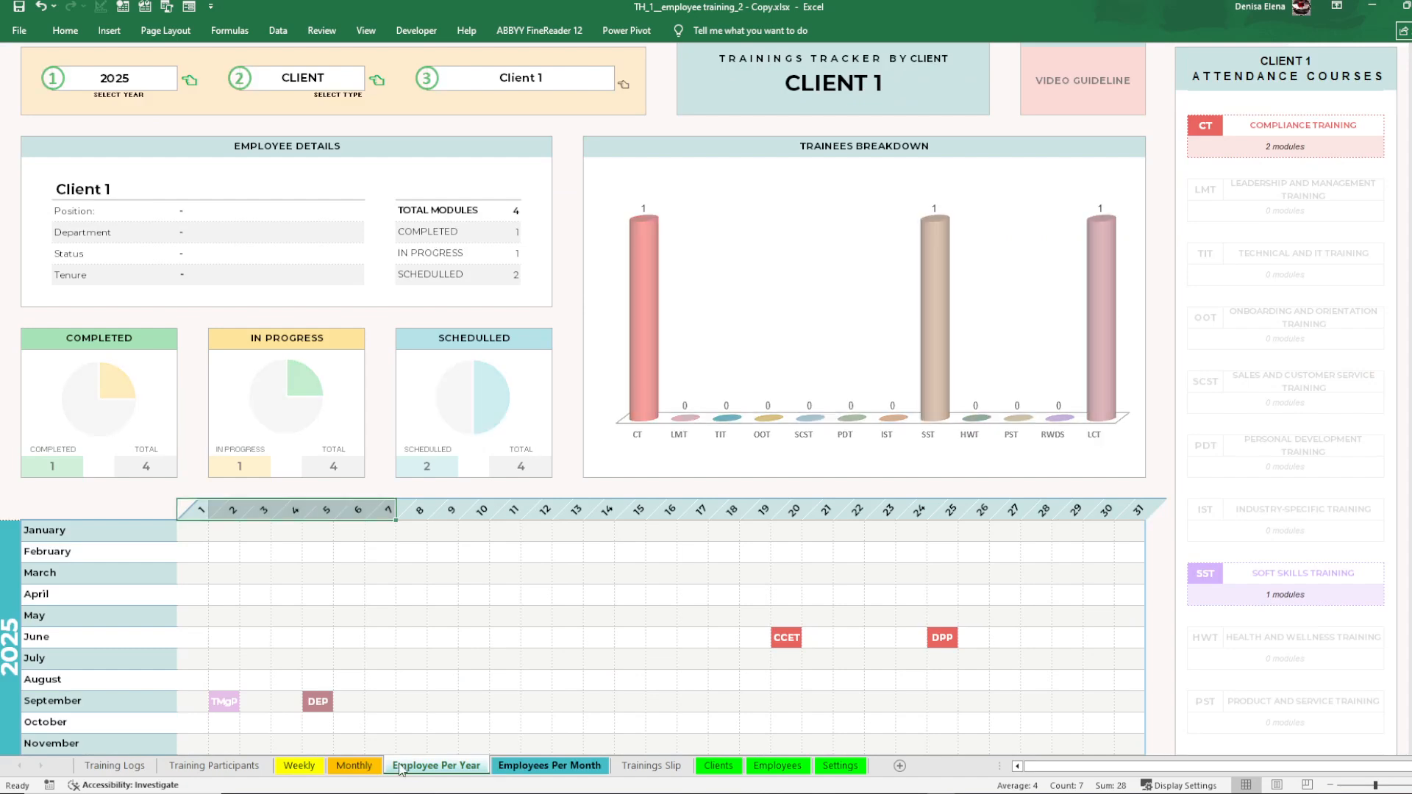
pyautogui.click(505, 769)
pyautogui.click(298, 765)
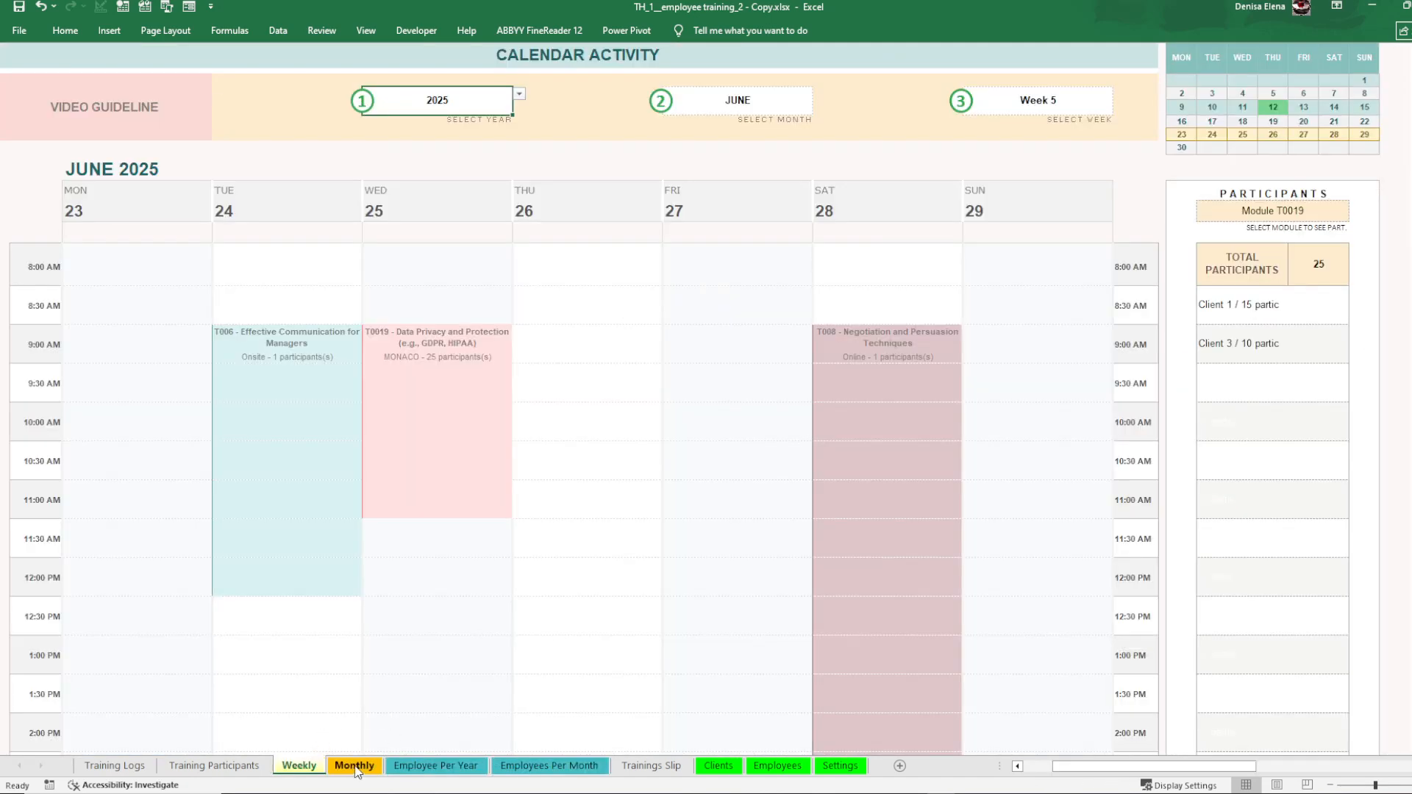
pyautogui.click(353, 766)
pyautogui.click(298, 768)
pyautogui.click(345, 768)
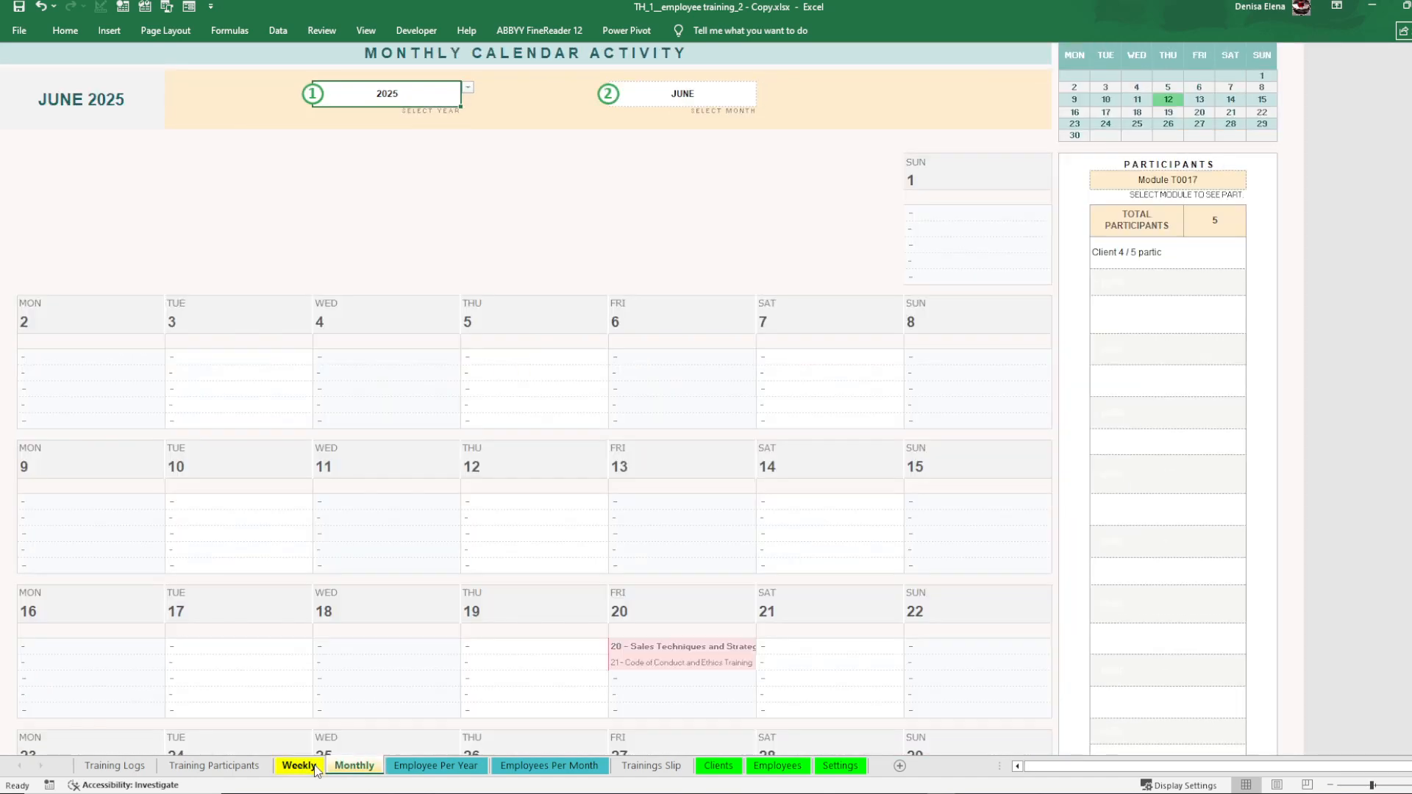
pyautogui.click(315, 768)
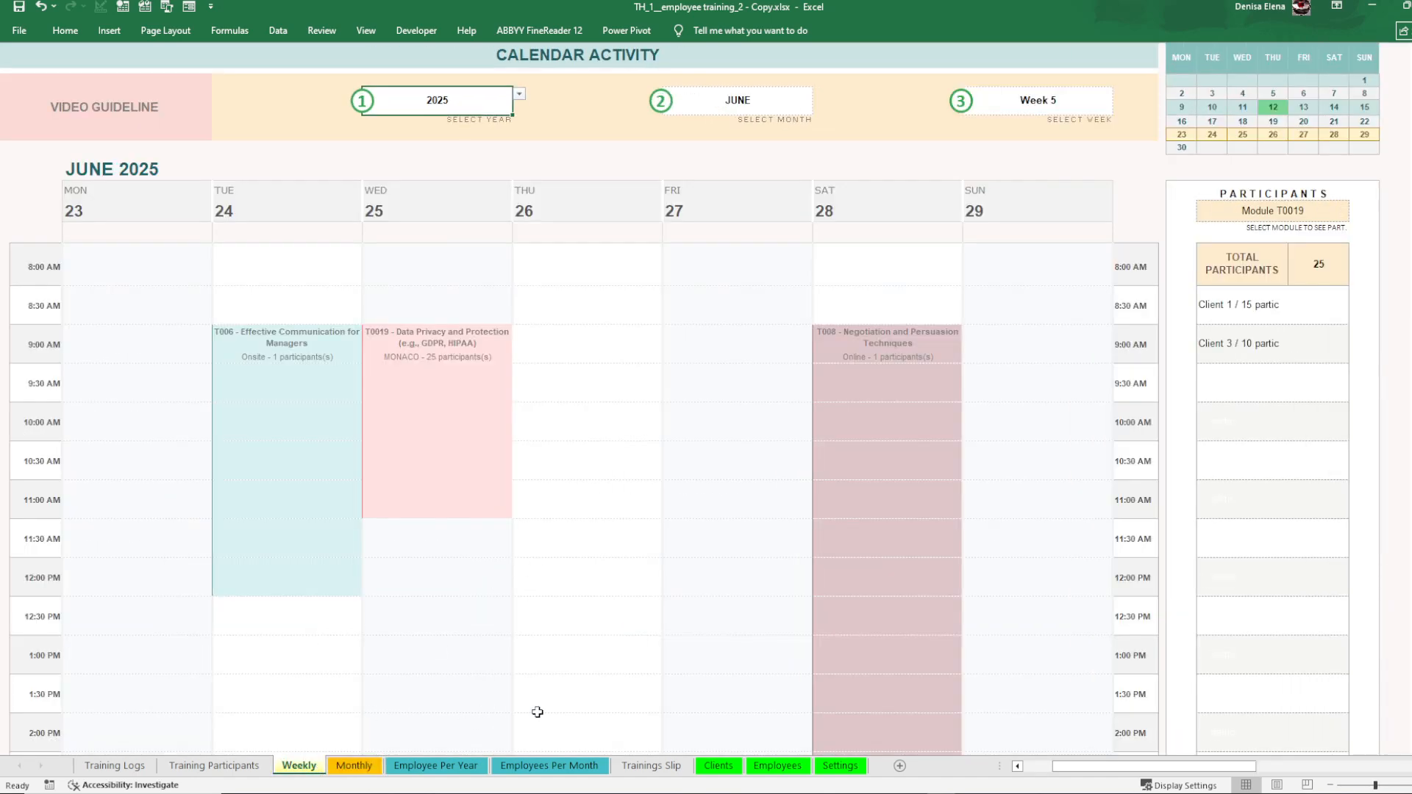